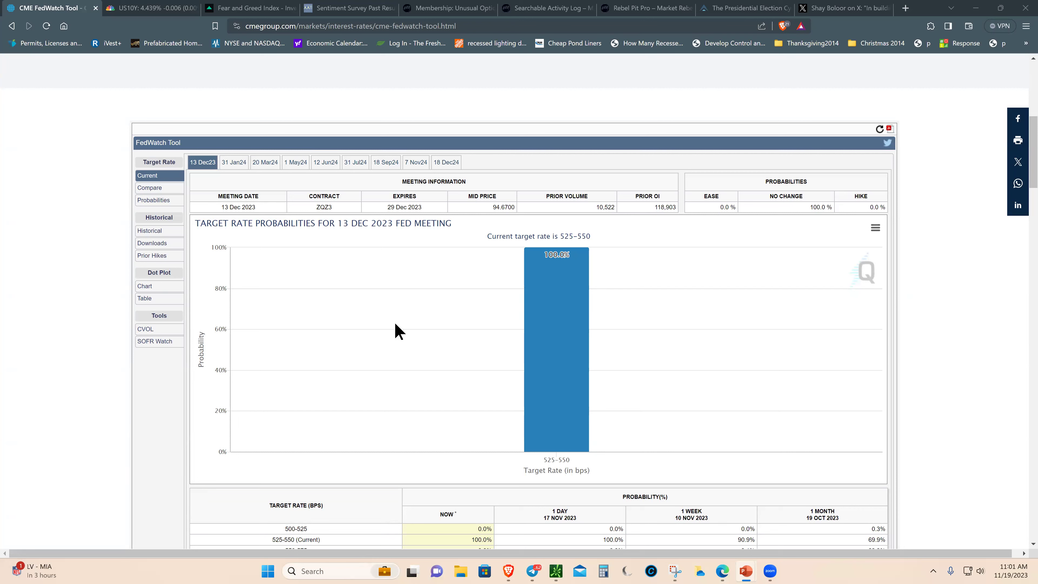
Switch to the Brave window showing the weekly SPY chart in TradingView
mouse_move(555, 570)
mouse_move(511, 552)
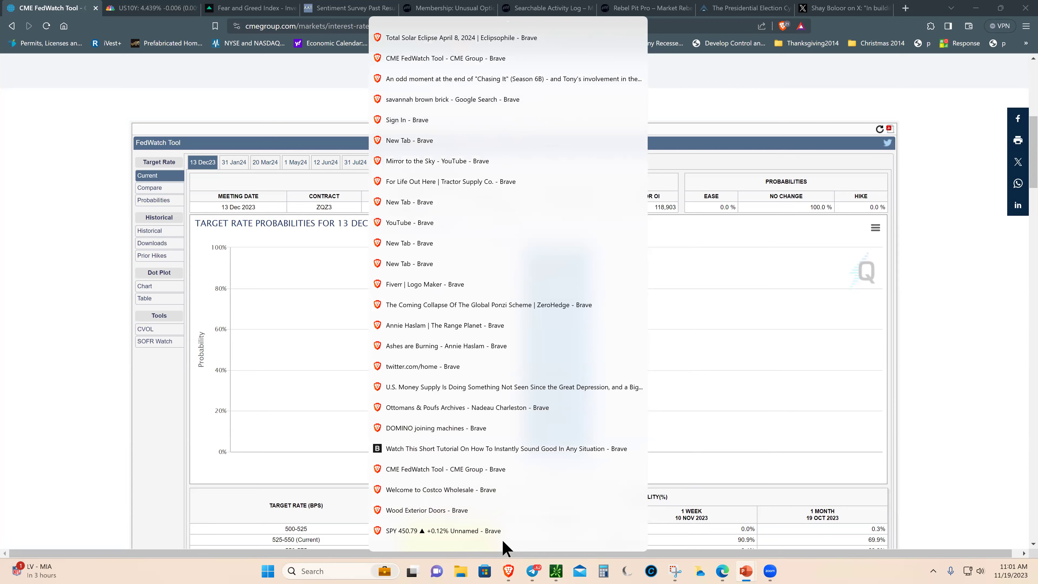
click(501, 532)
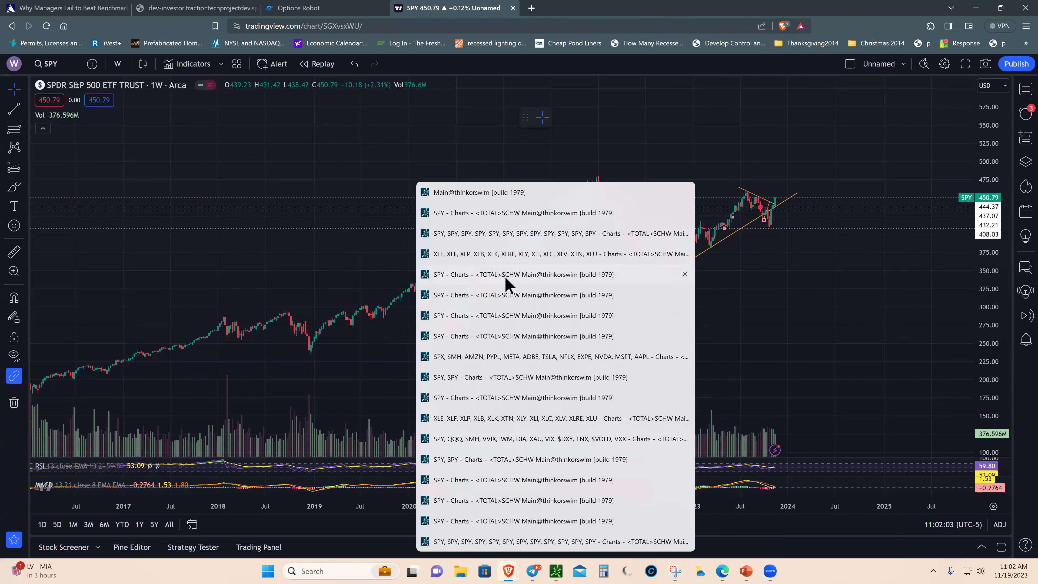
Switch to the thinkorswim daily SPY chart, stretch its price scale and dismiss the performance problem report
click(507, 278)
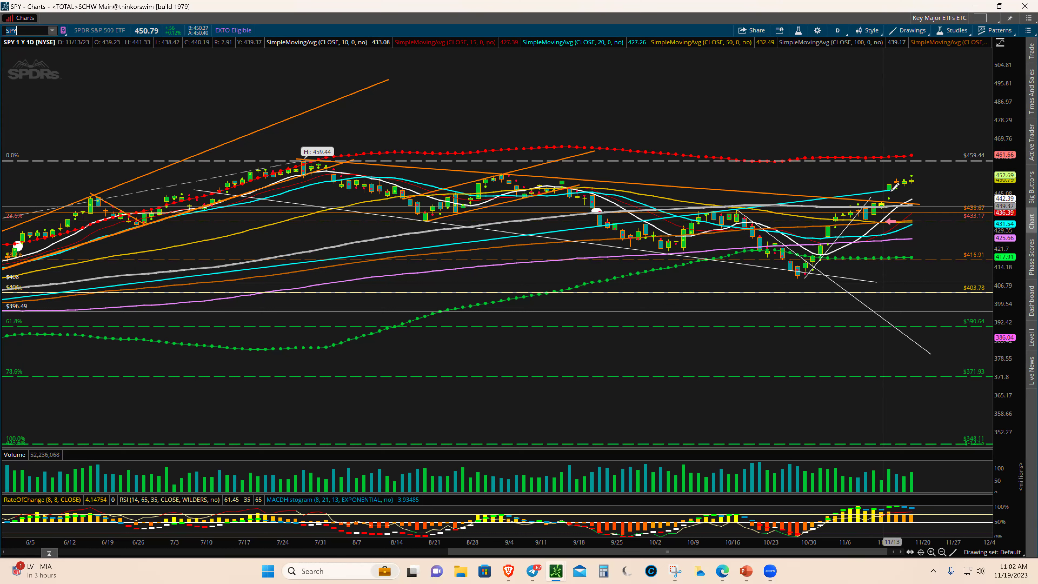
drag(1000, 235, 879, 182)
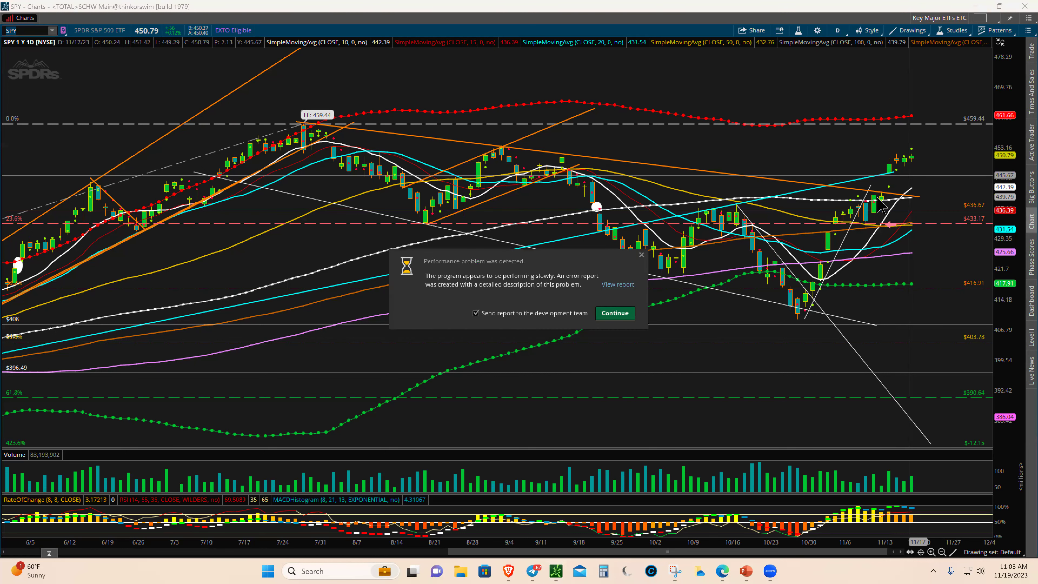
click(615, 313)
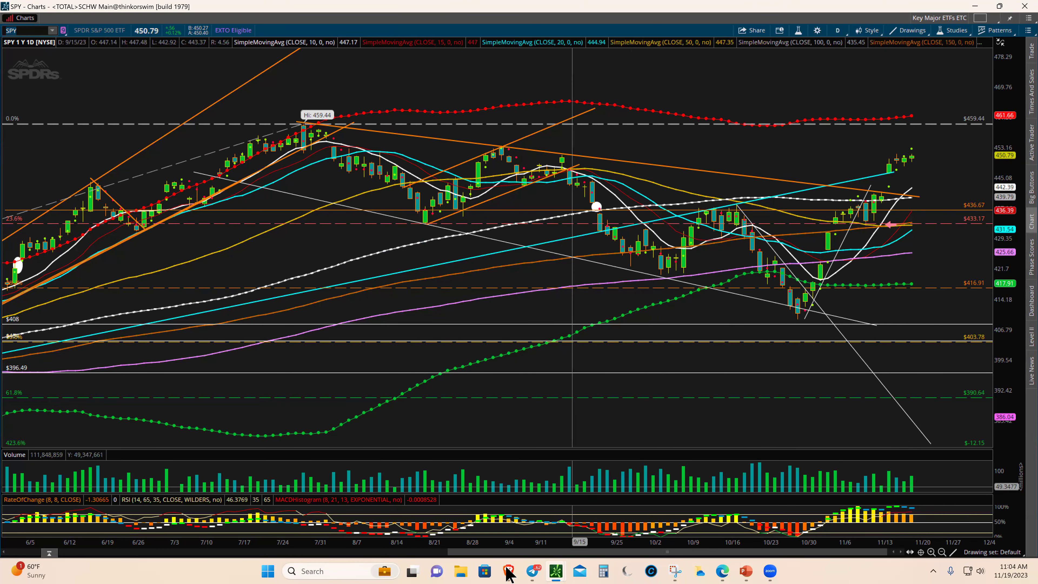
Return to the weekly SPY chart in TradingView and examine the price action from 2021 to 2023 with its trendlines
mouse_move(509, 571)
mouse_move(508, 547)
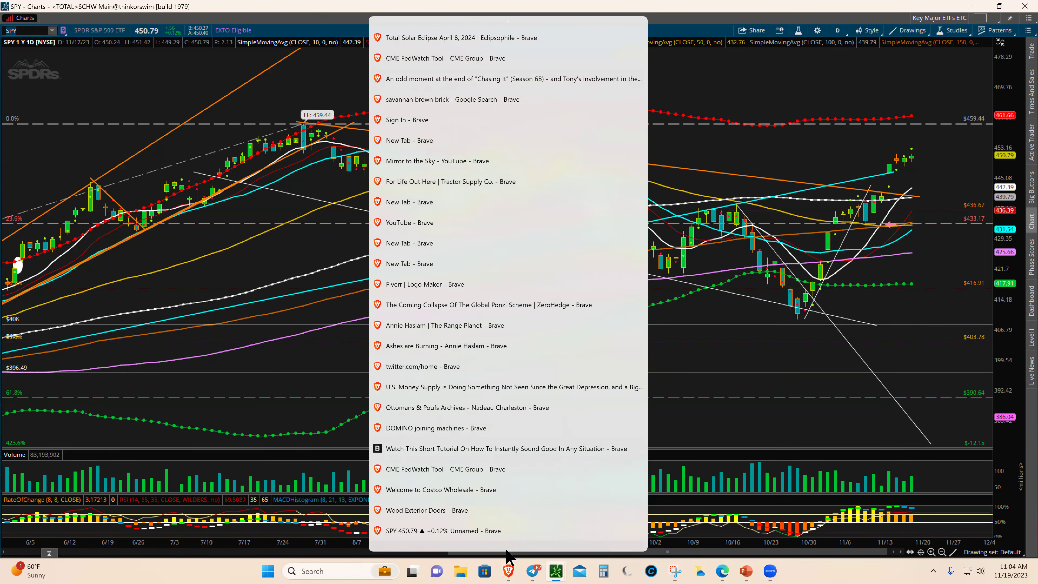
click(477, 534)
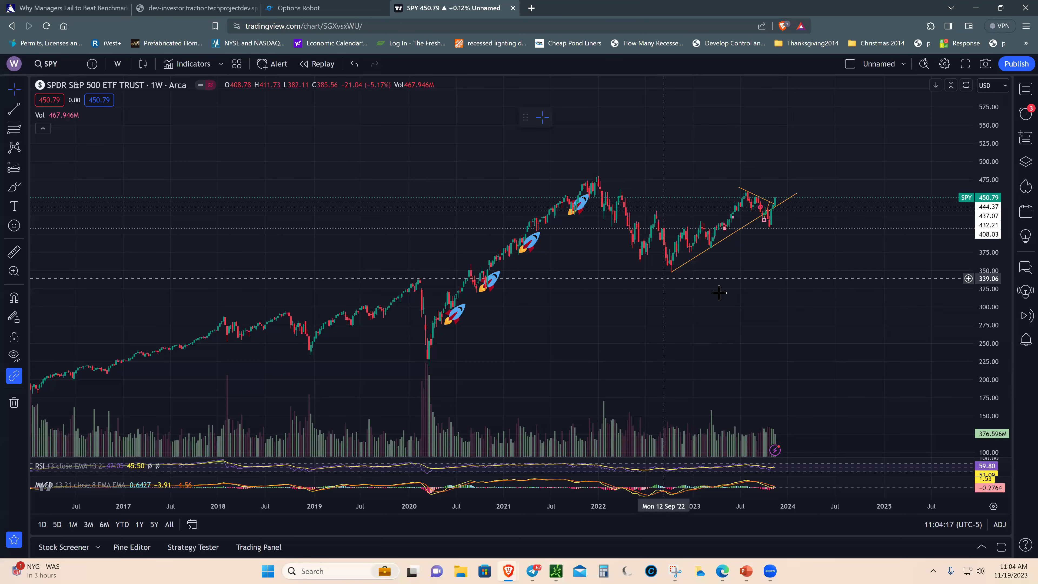
scroll(673, 329, up, 5)
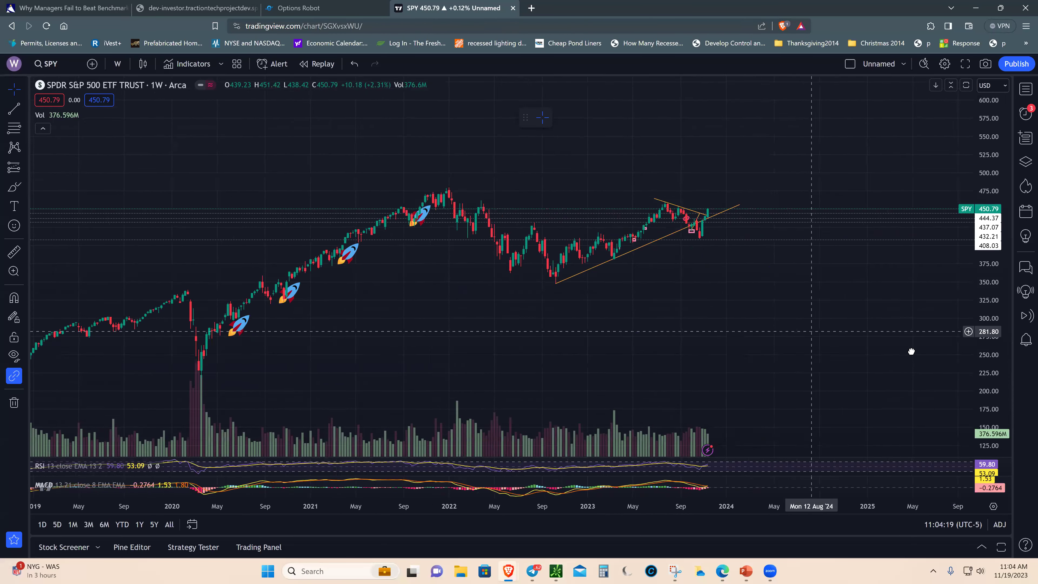
scroll(832, 339, up, 4)
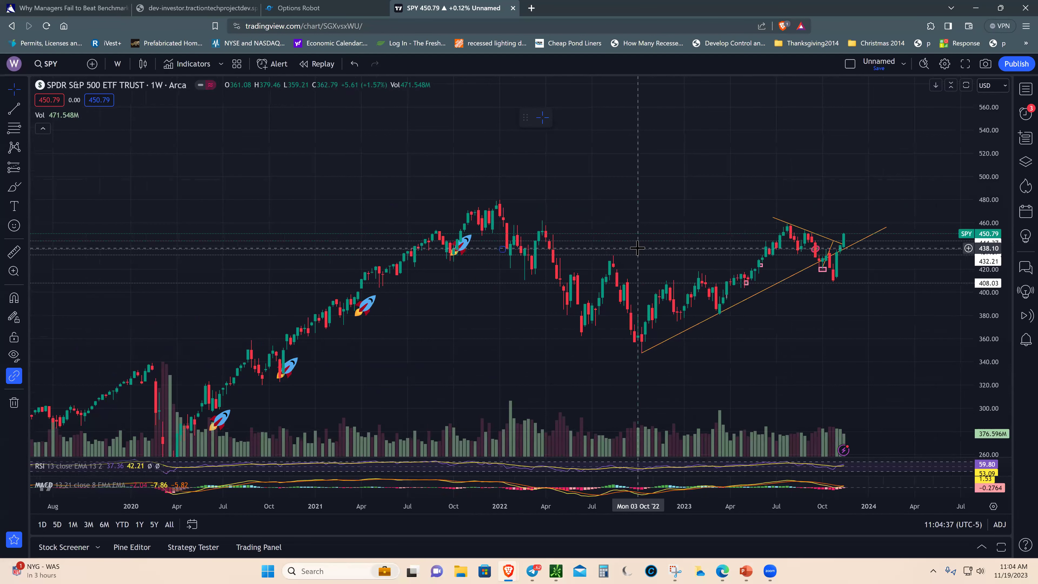
scroll(637, 248, up, 5)
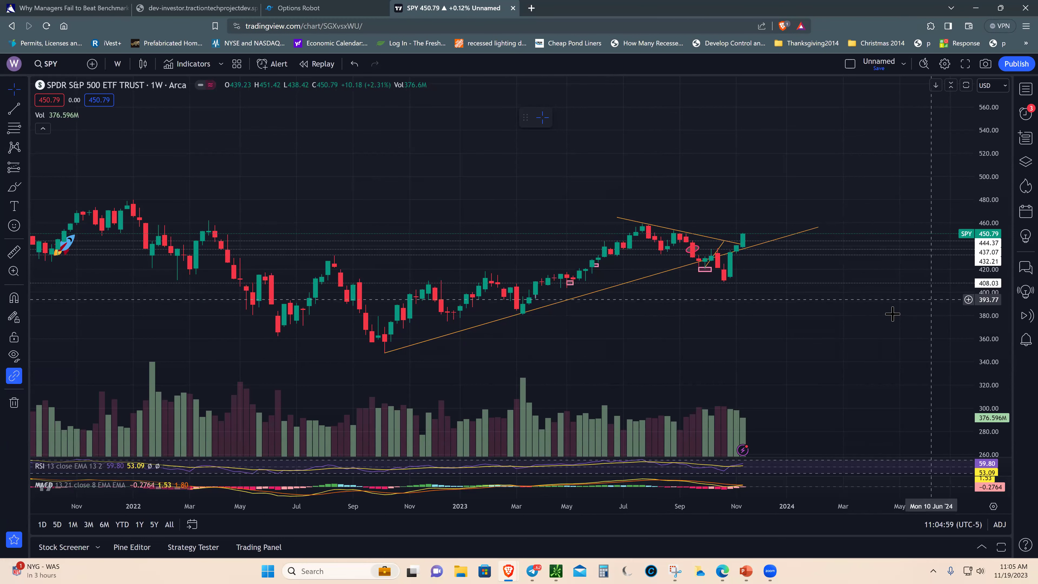
scroll(894, 303, down, 2)
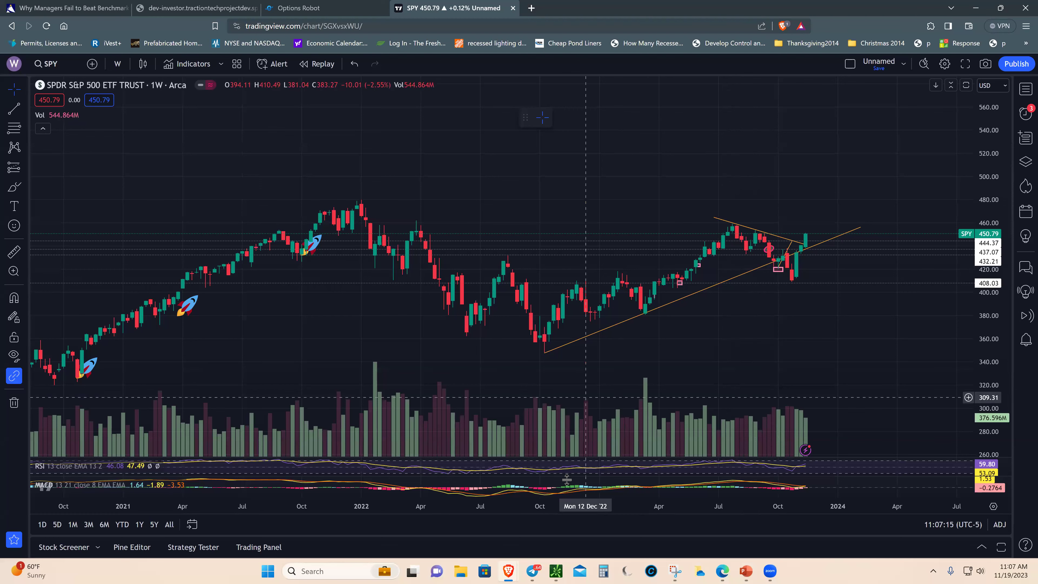
Review the thinkorswim sector ETF chart grid starting with XLE, and the SPY breadth charts with the advance/decline and McClellan studies
mouse_move(556, 573)
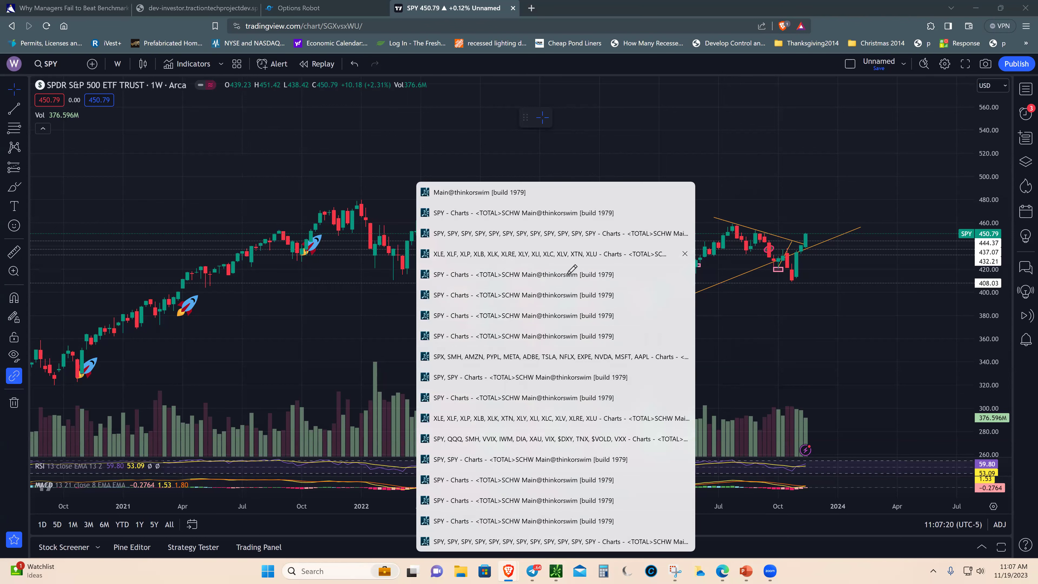
click(570, 255)
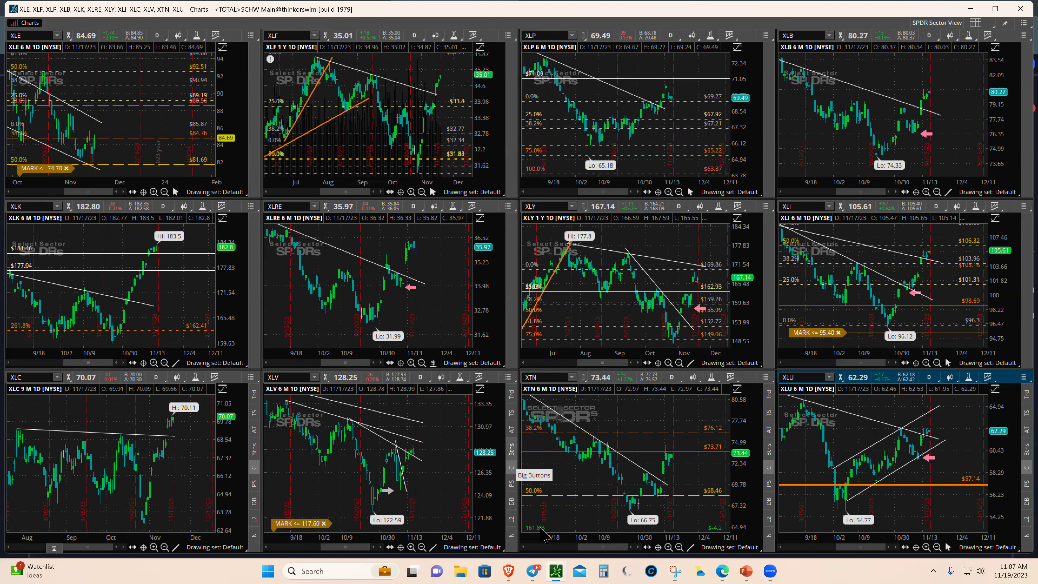
mouse_move(560, 573)
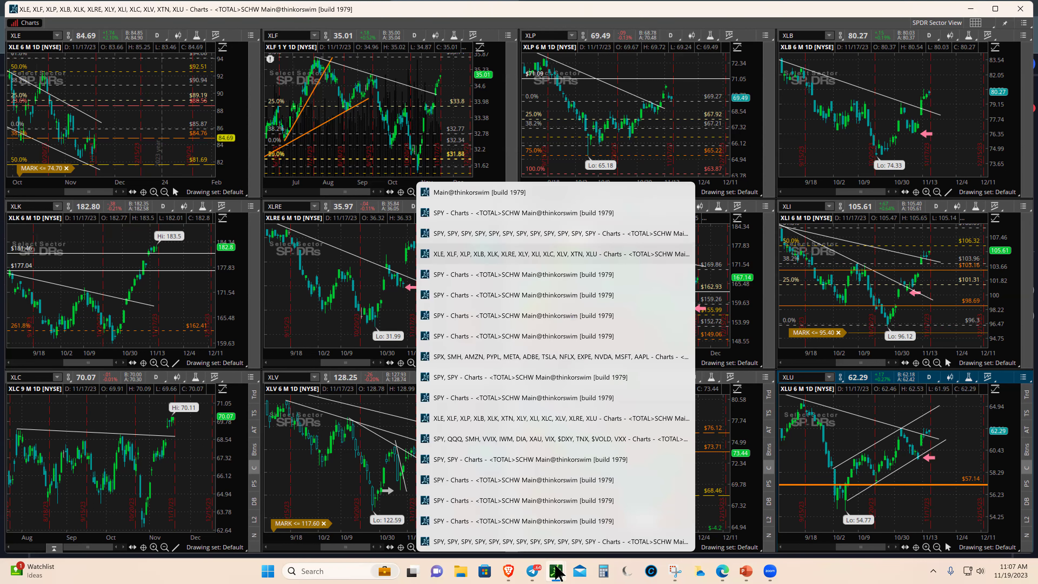
click(507, 378)
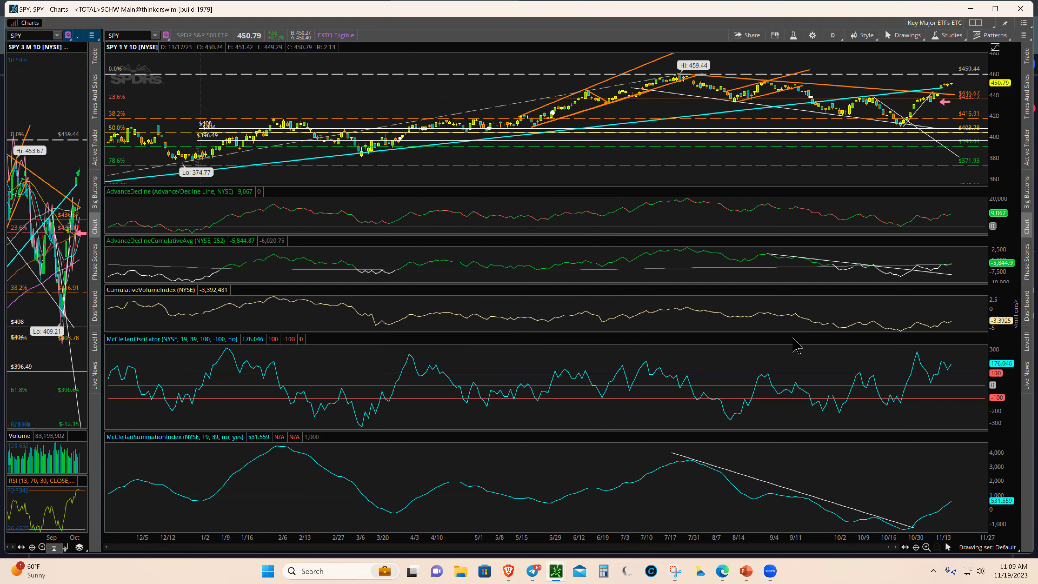
Return to the single daily SPY chart and widen it to show the full year with a compressed price scale
mouse_move(556, 572)
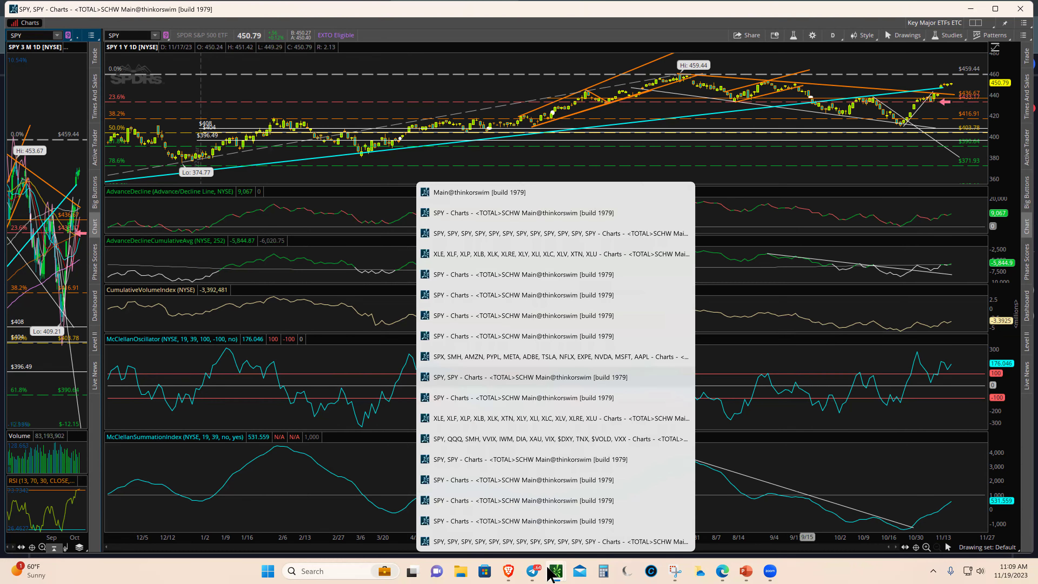
click(515, 274)
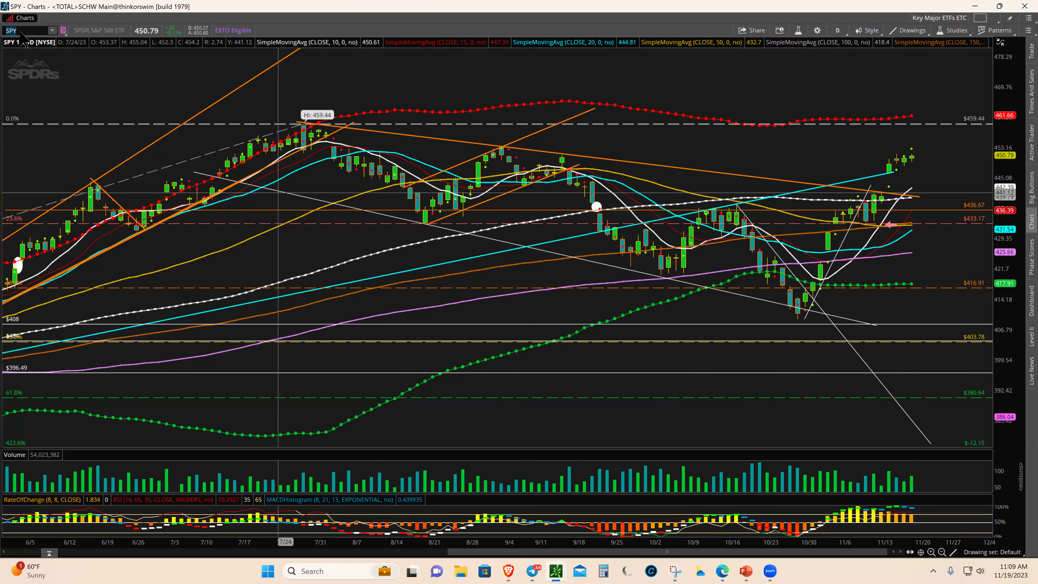
click(27, 31)
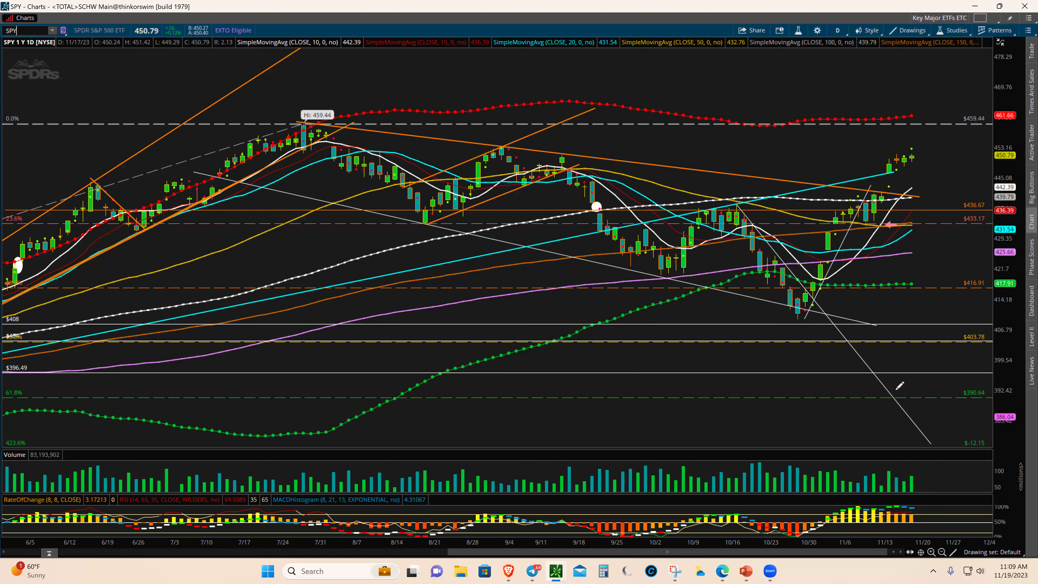
click(941, 552)
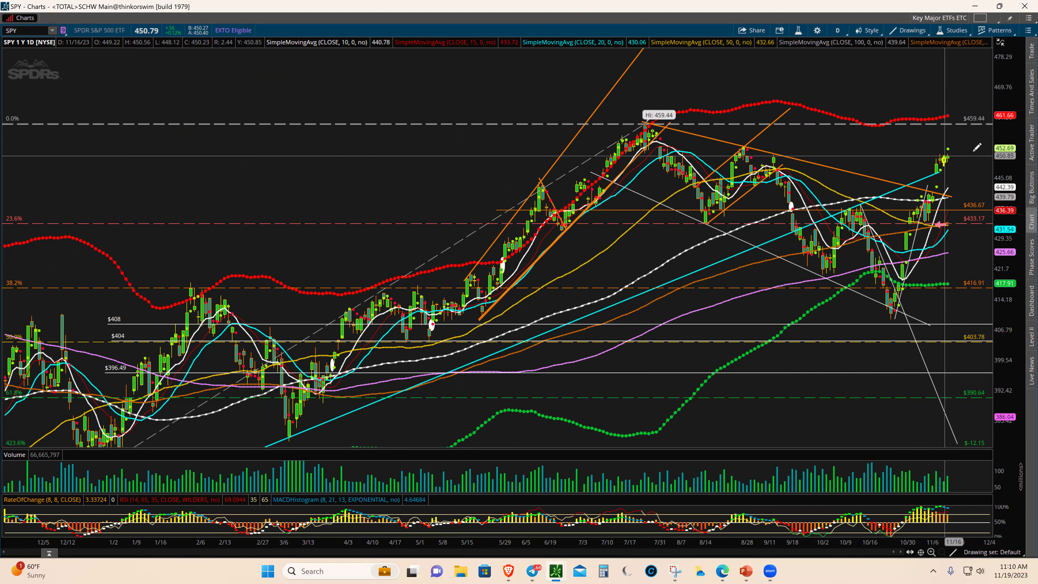
drag(999, 158, 990, 191)
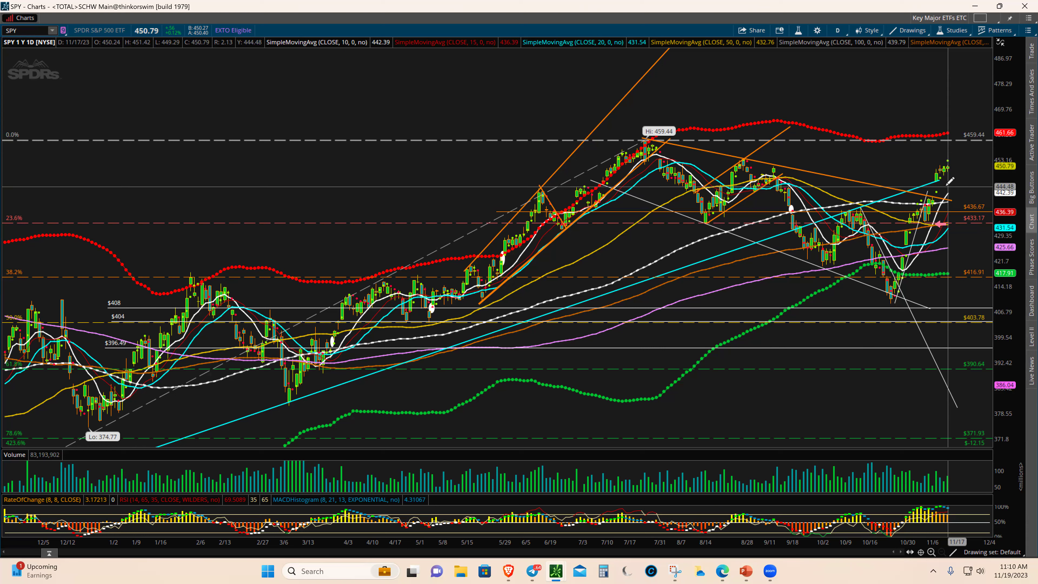
Load the symbols $DXY, TNX and VIX one after another into the daily chart
click(30, 32)
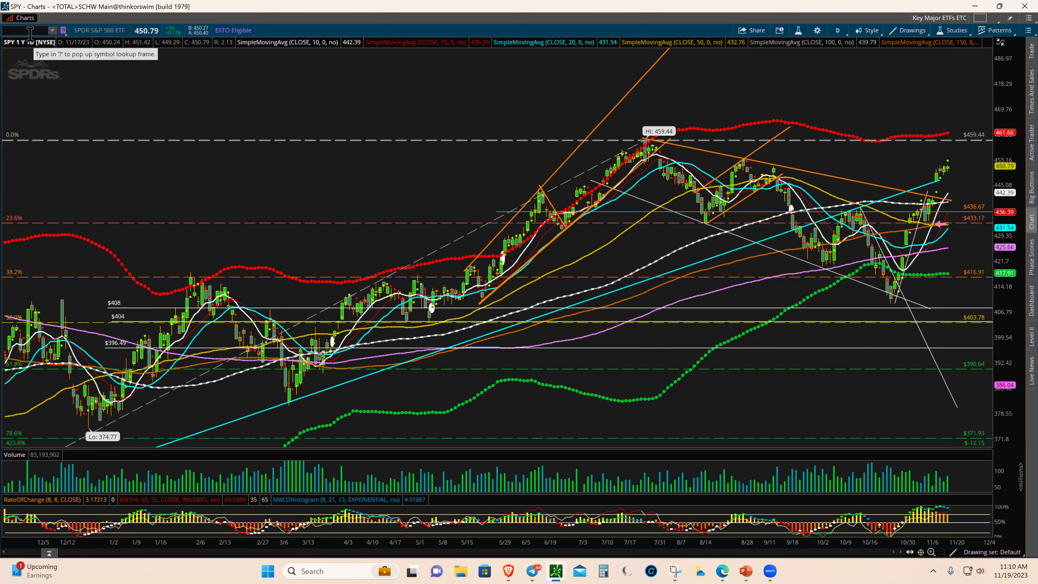
text($DXY)
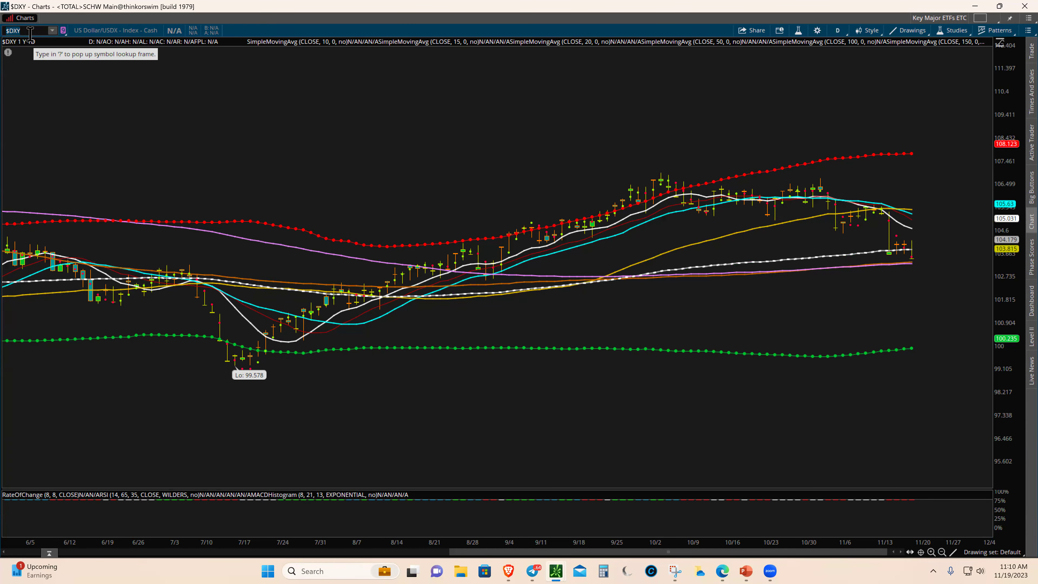
click(30, 32)
text(TNX)
key(Return)
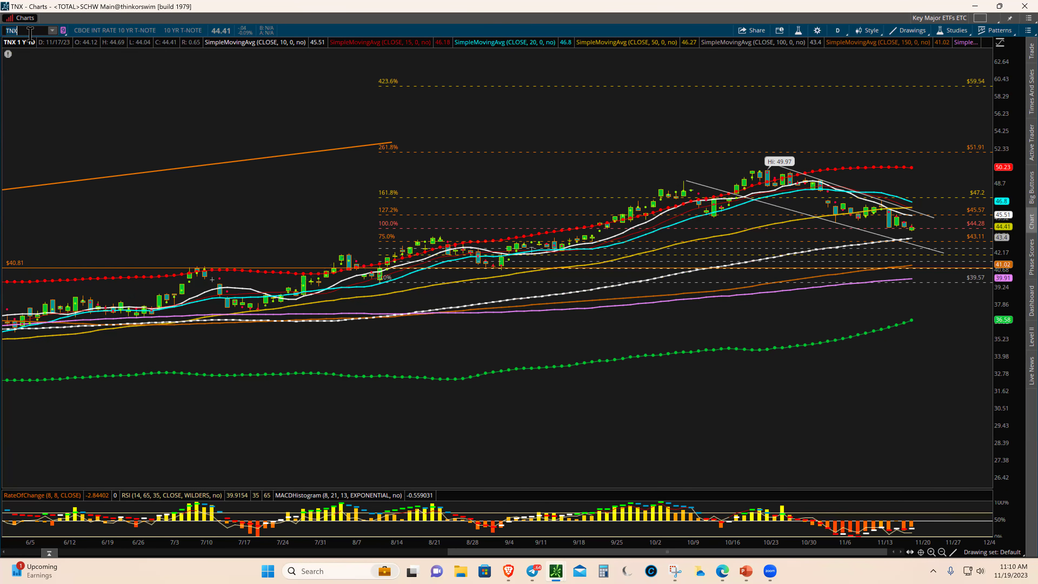
text(VIX)
key(Return)
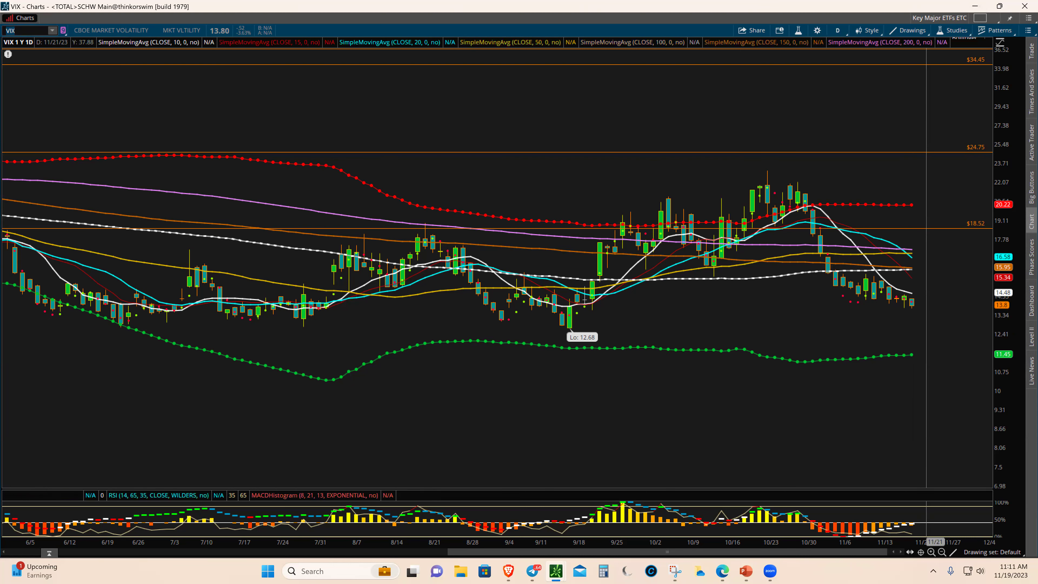
Load NVDA into the daily chart and show the full year with a stretched price scale
click(9, 30)
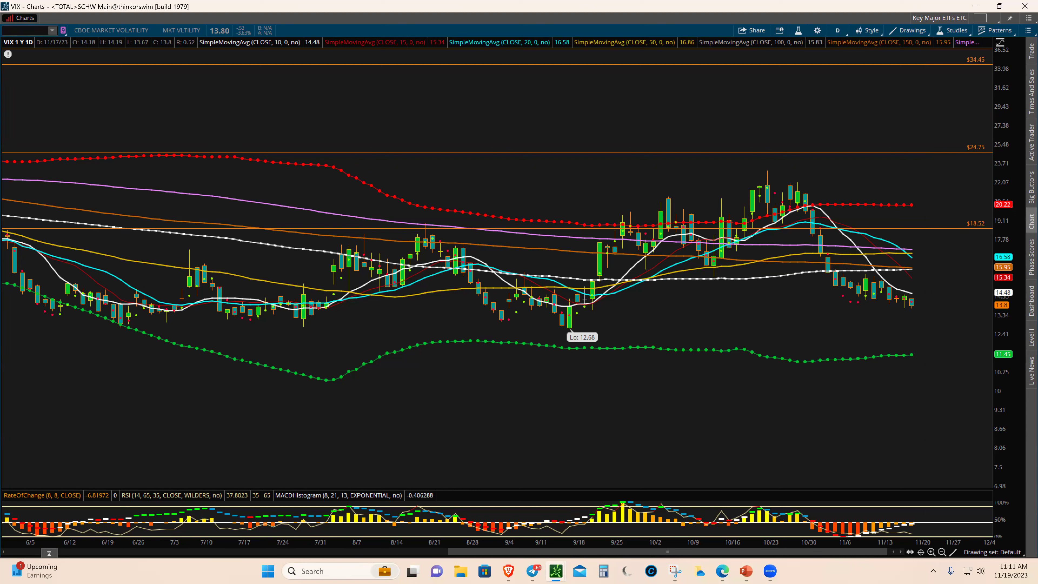
text(NVDA)
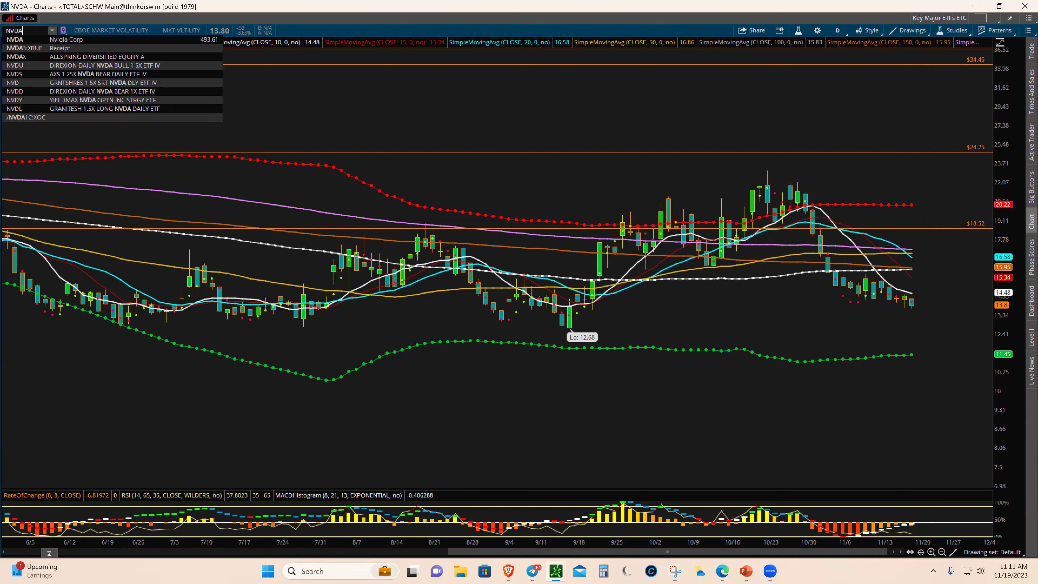
key(Return)
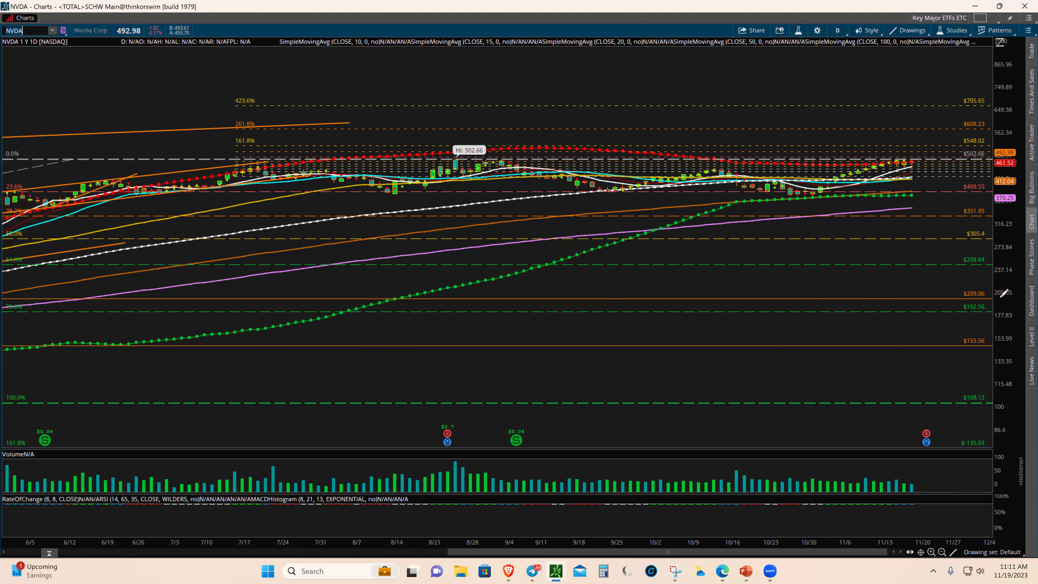
drag(1001, 274, 1003, 238)
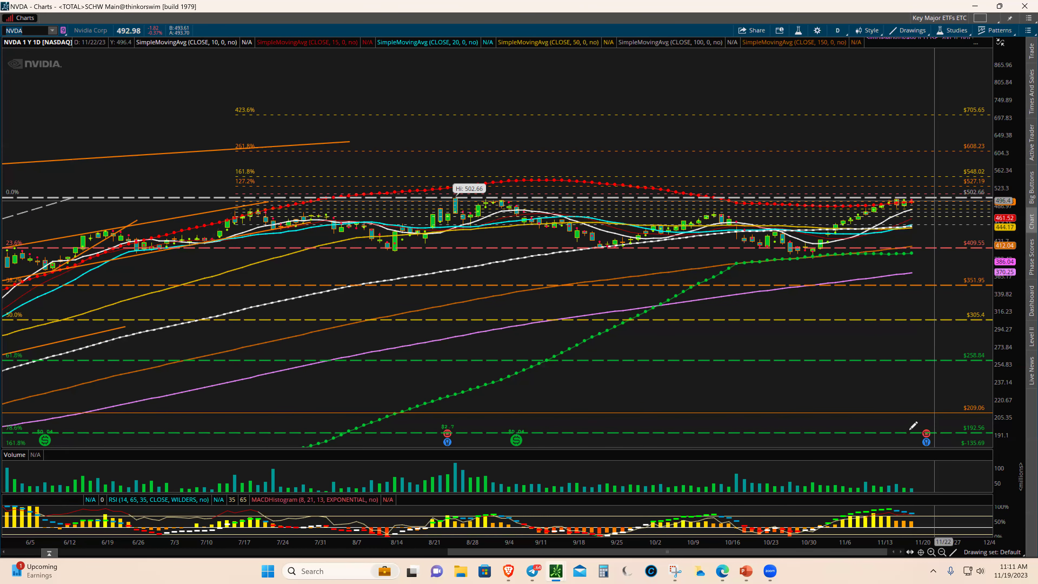
click(942, 552)
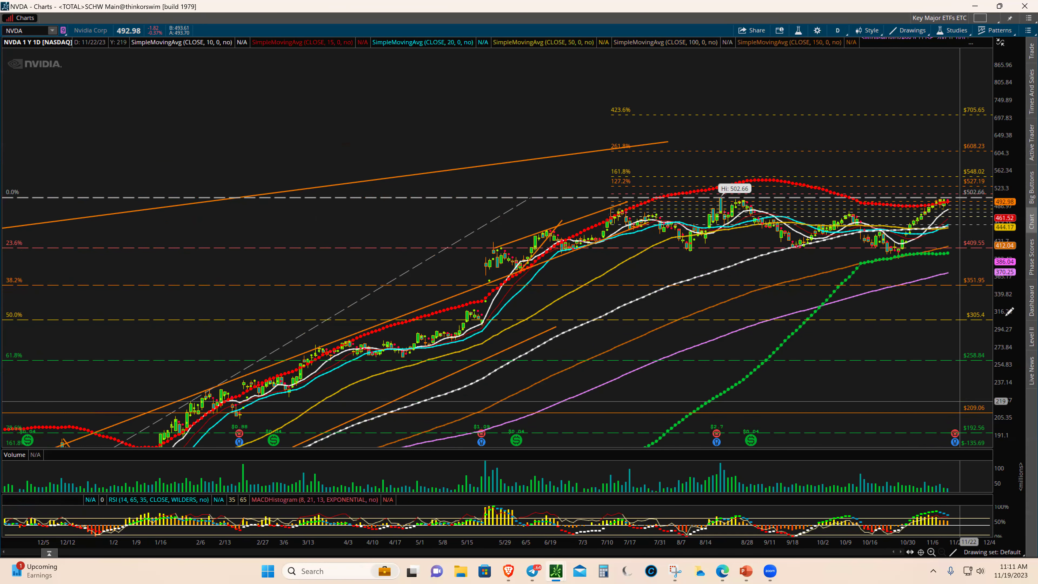
mouse_move(1004, 302)
mouse_down()
mouse_move(1003, 310)
mouse_move(997, 298)
mouse_up()
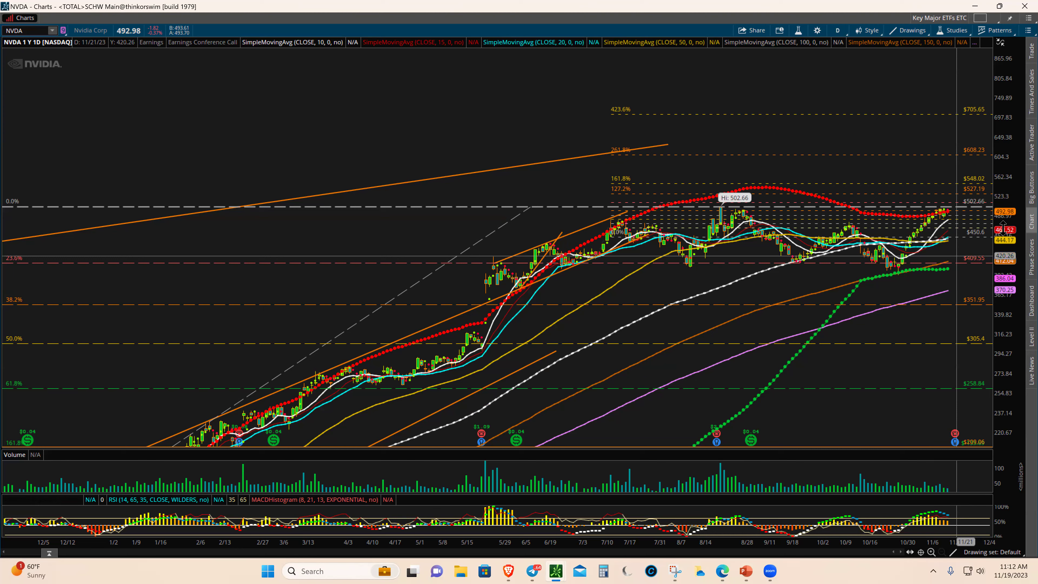
drag(996, 223, 996, 229)
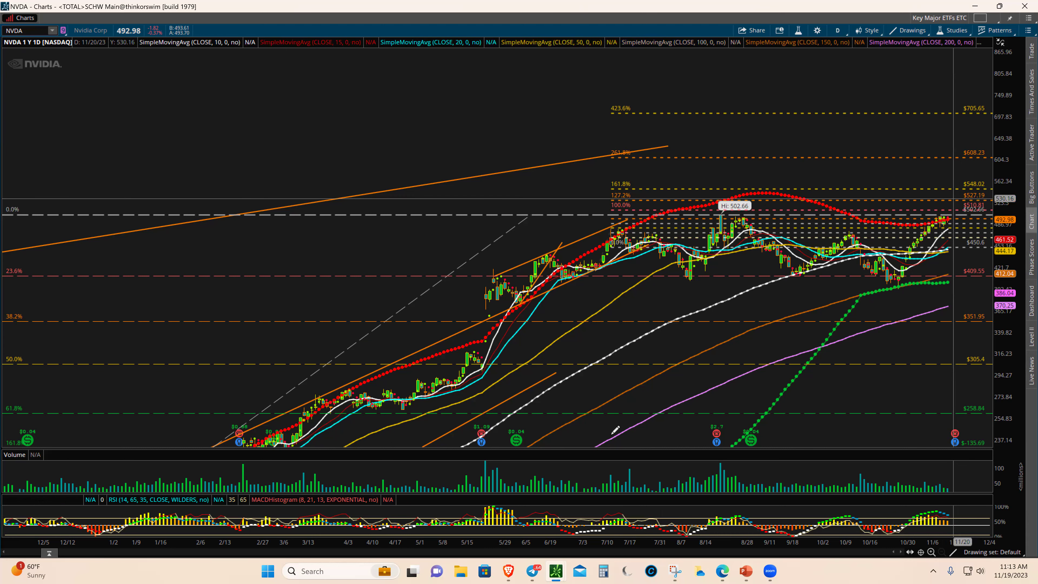
Bring up the main thinkorswim window and open the NVDA option chain to examine the 24 NOV 23 weekly options
click(556, 571)
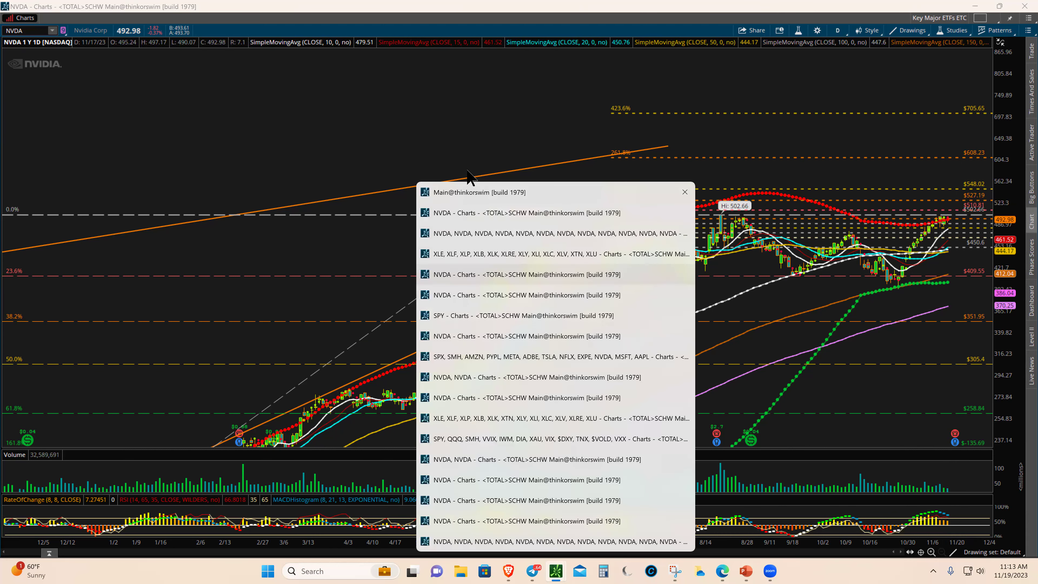
click(475, 192)
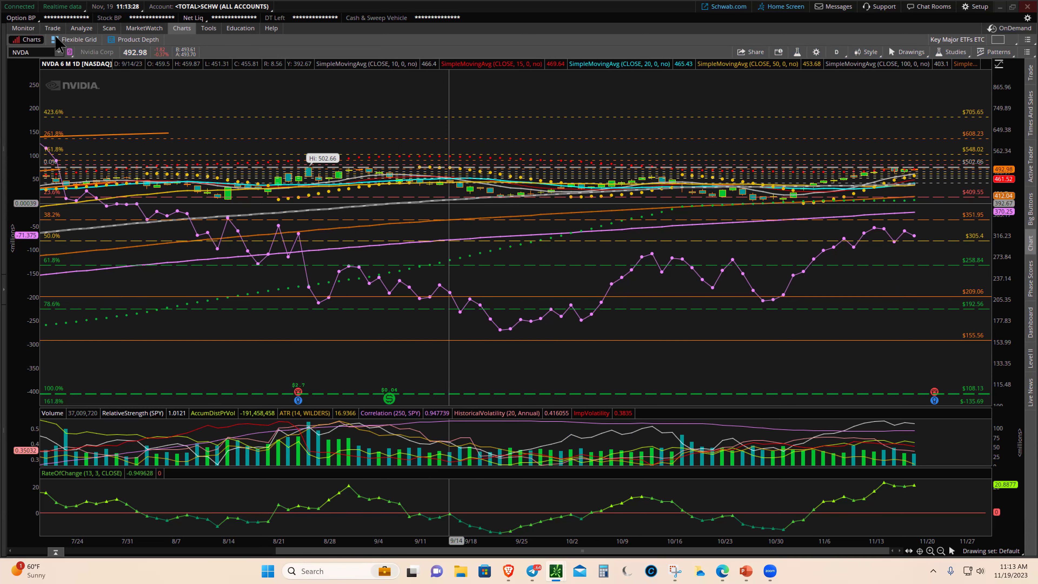
click(52, 27)
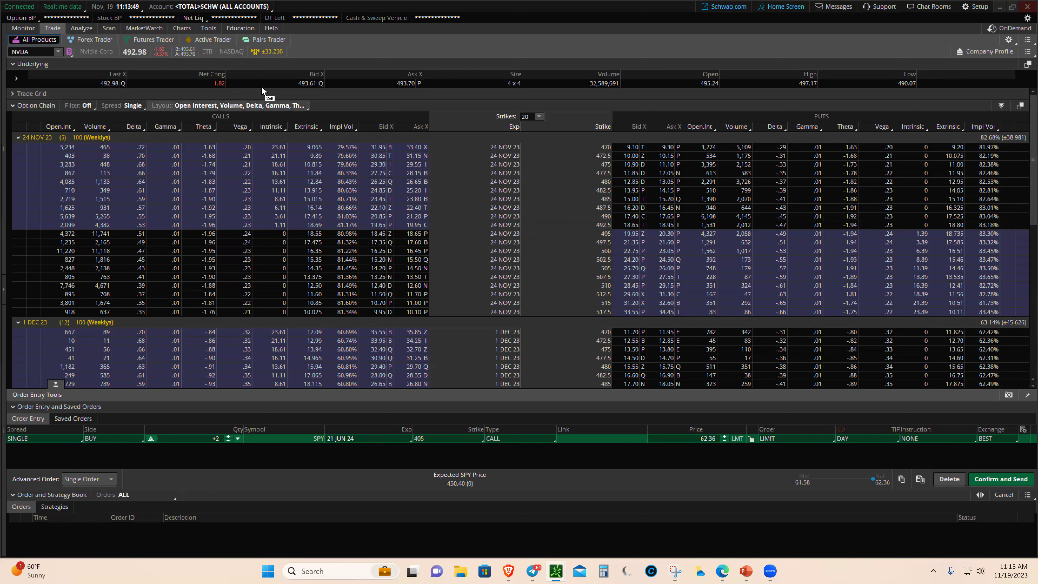
mouse_move(187, 32)
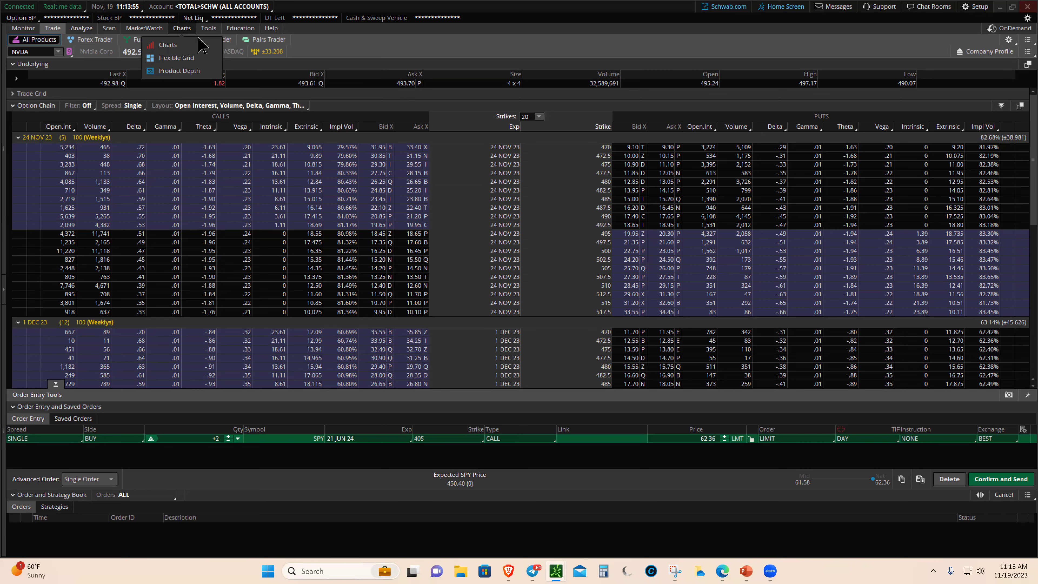
Open the NVDA daily chart in the main window, widen the period shown and stretch its price scale
click(193, 45)
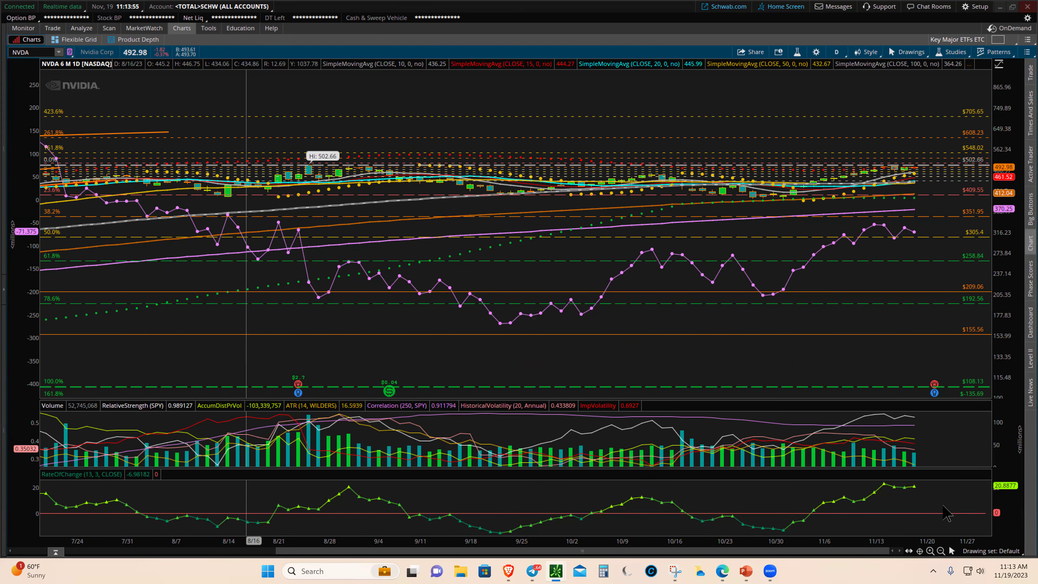
click(941, 550)
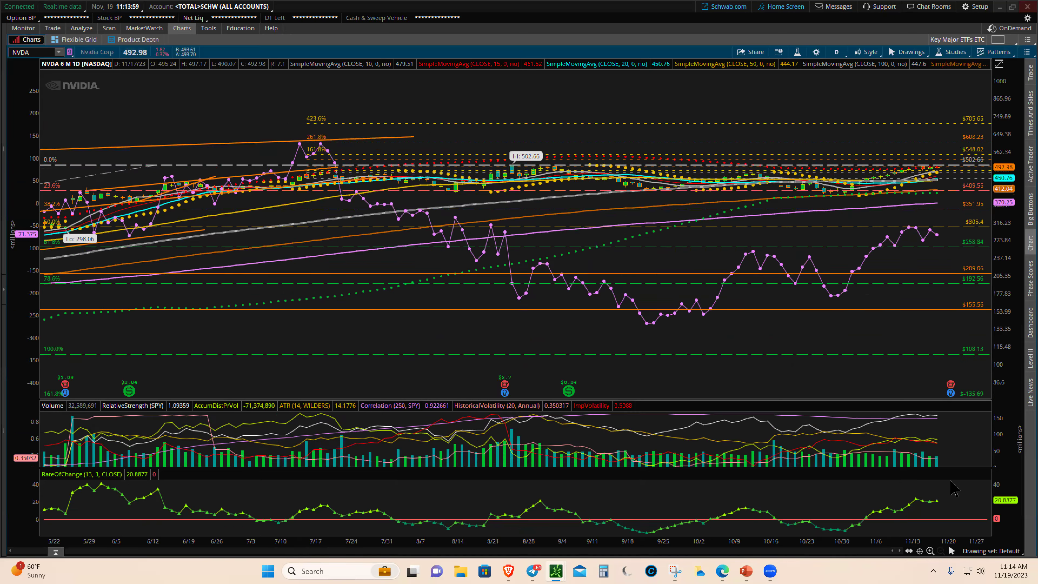
drag(997, 329, 999, 291)
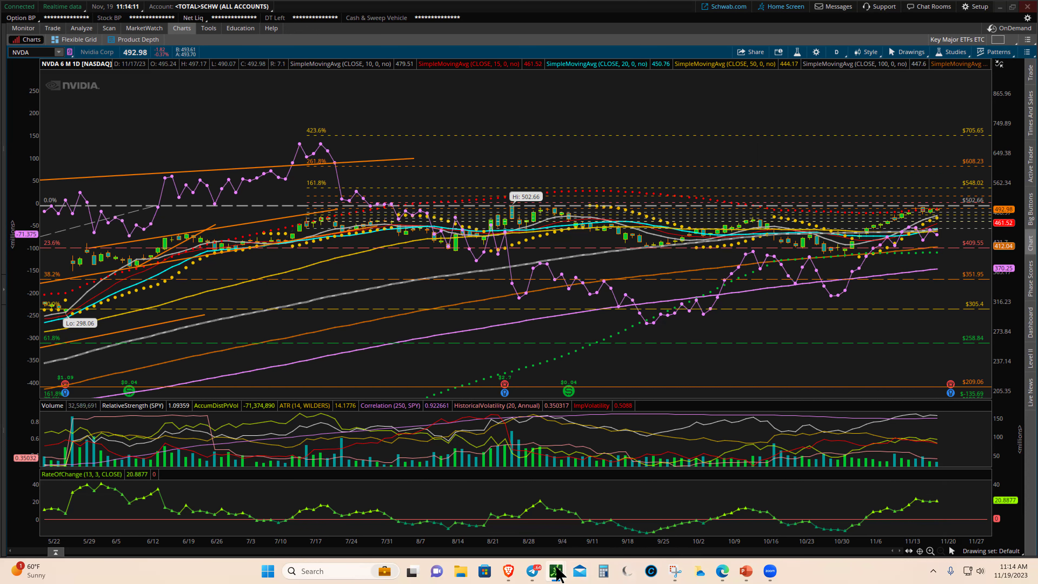
Switch to the separate NVDA chart window, adjust its price scale and narrow the view to June through November
mouse_move(555, 572)
click(490, 279)
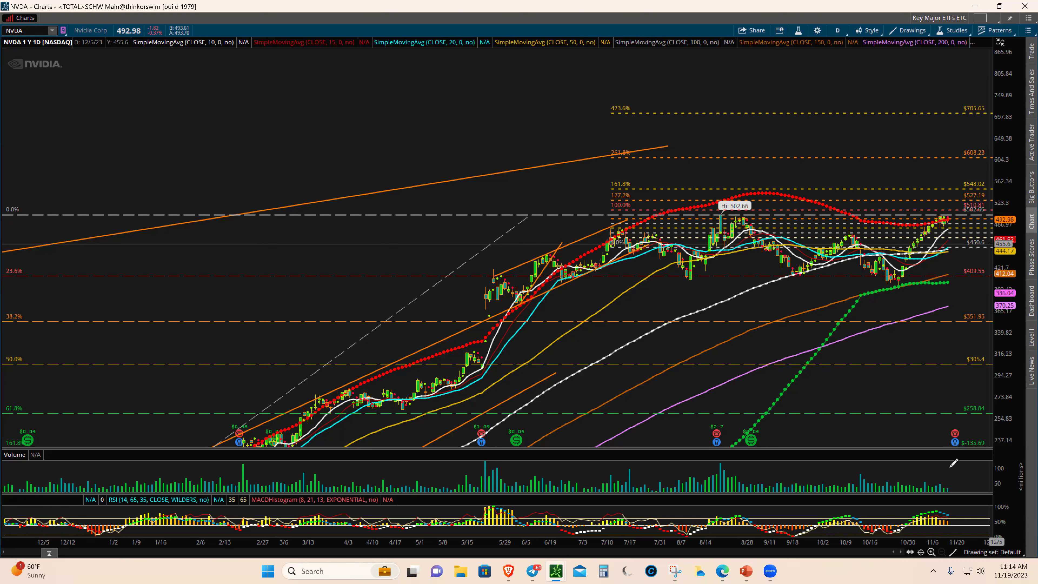
drag(1006, 296, 951, 221)
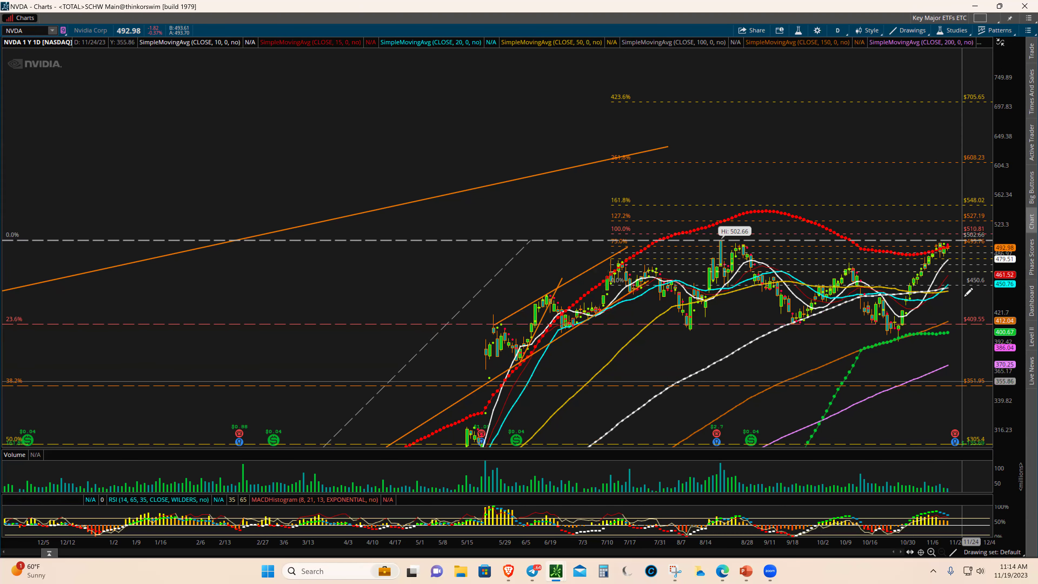
drag(1002, 216, 1002, 241)
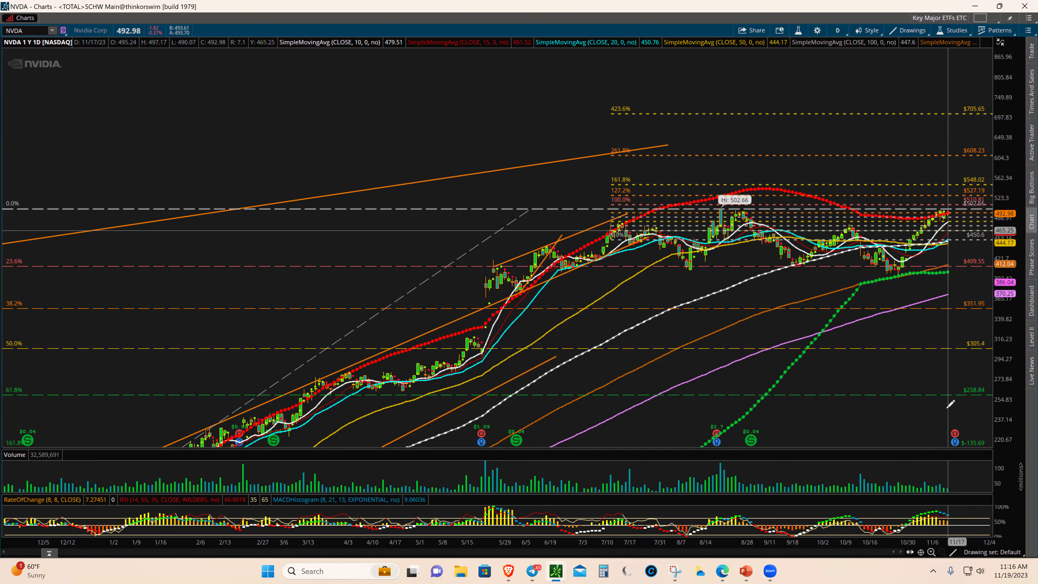
click(931, 551)
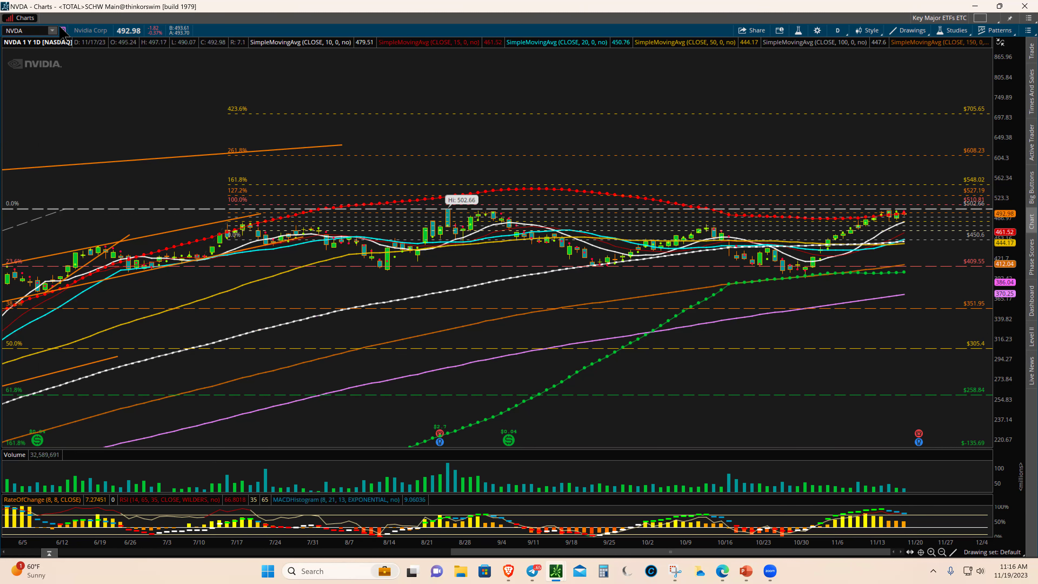
Load SMH into the daily chart
click(34, 31)
key(BackSpace)
text(MH)
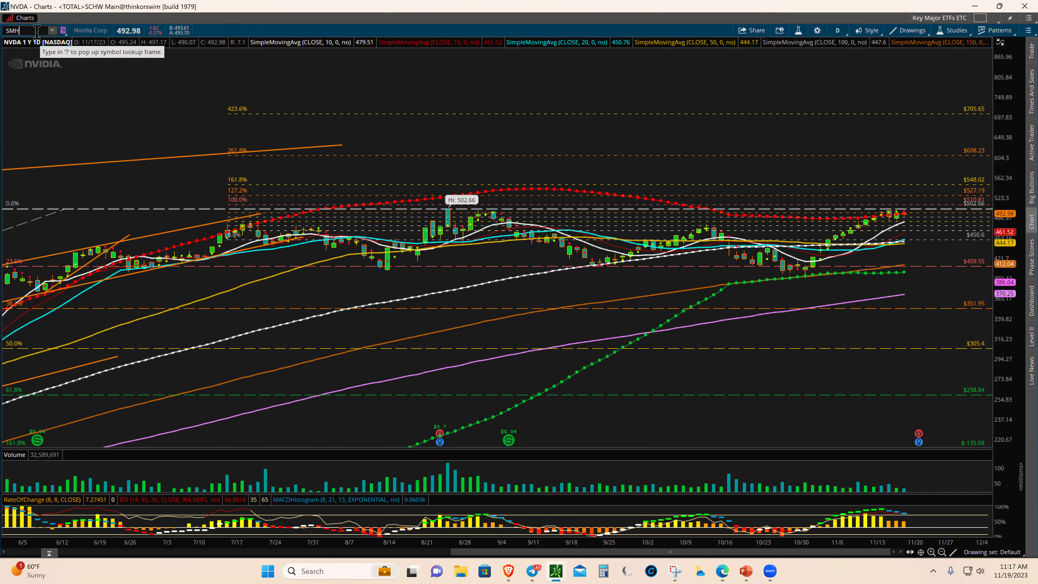
key(Return)
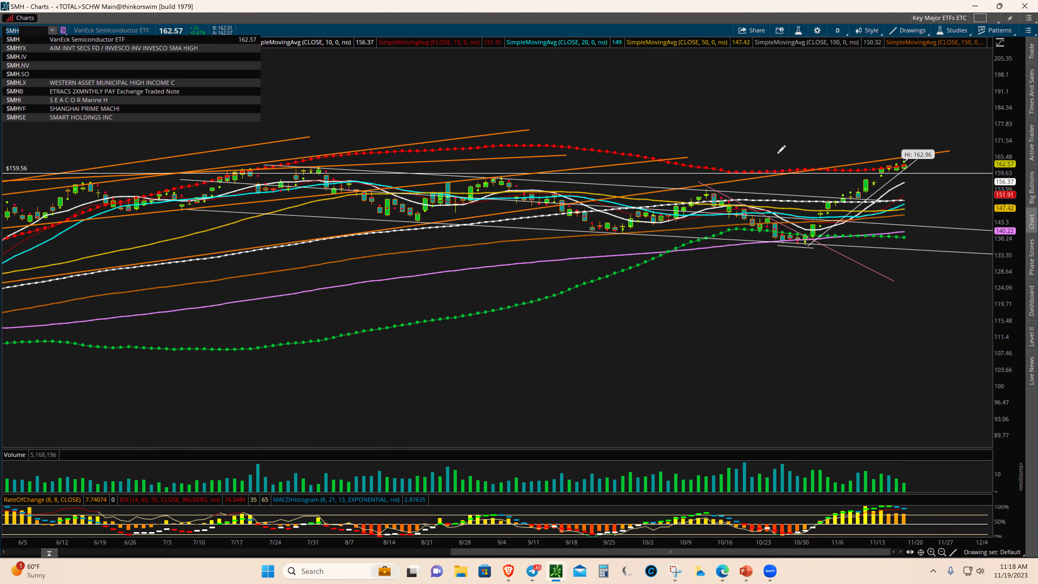
Show the full year of SMH and adjust the price scale to examine the trendlines and recent highs
click(941, 552)
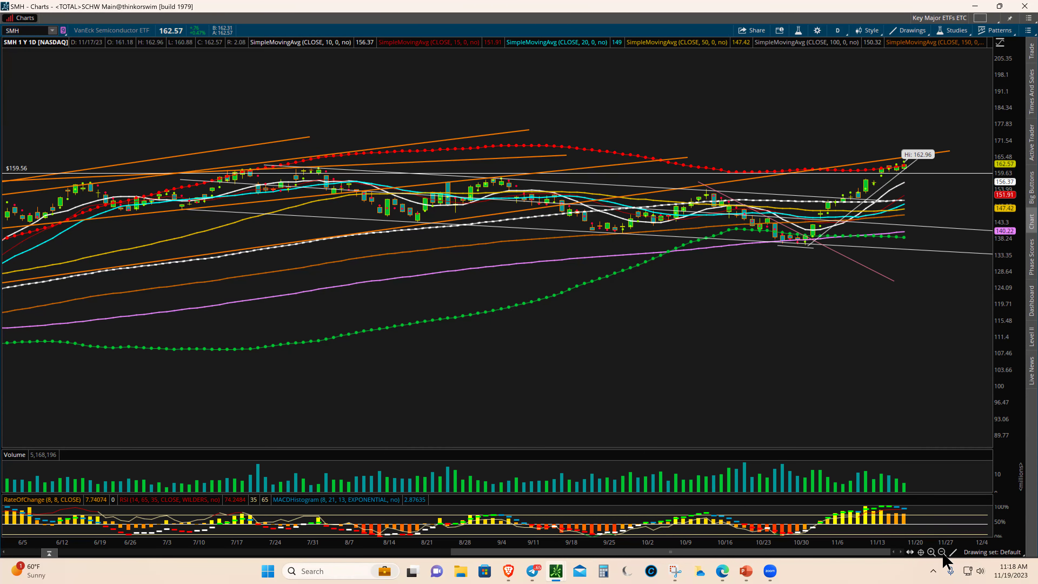
click(942, 552)
drag(1006, 347, 1009, 298)
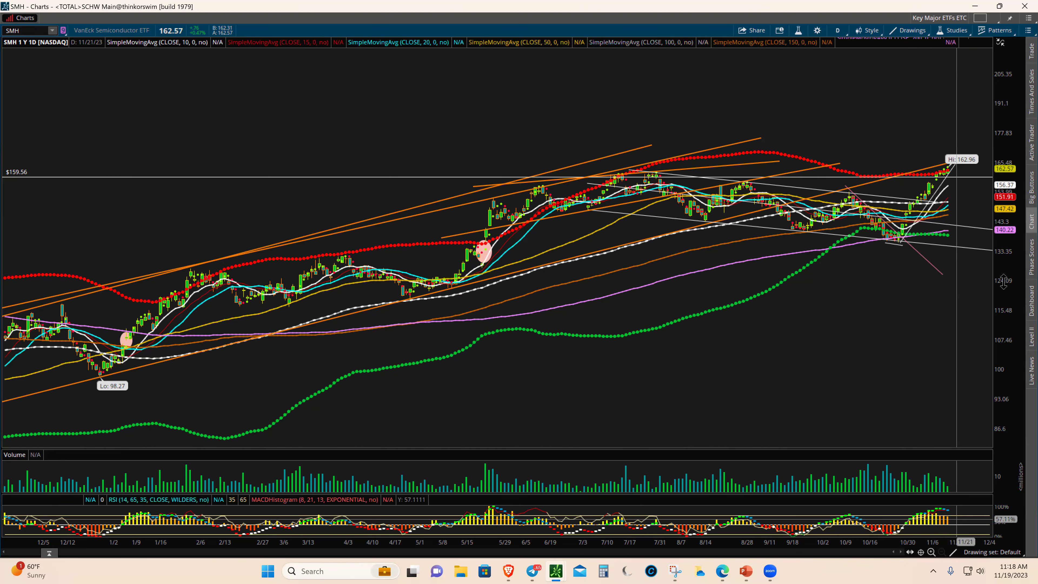
drag(1002, 266, 1005, 169)
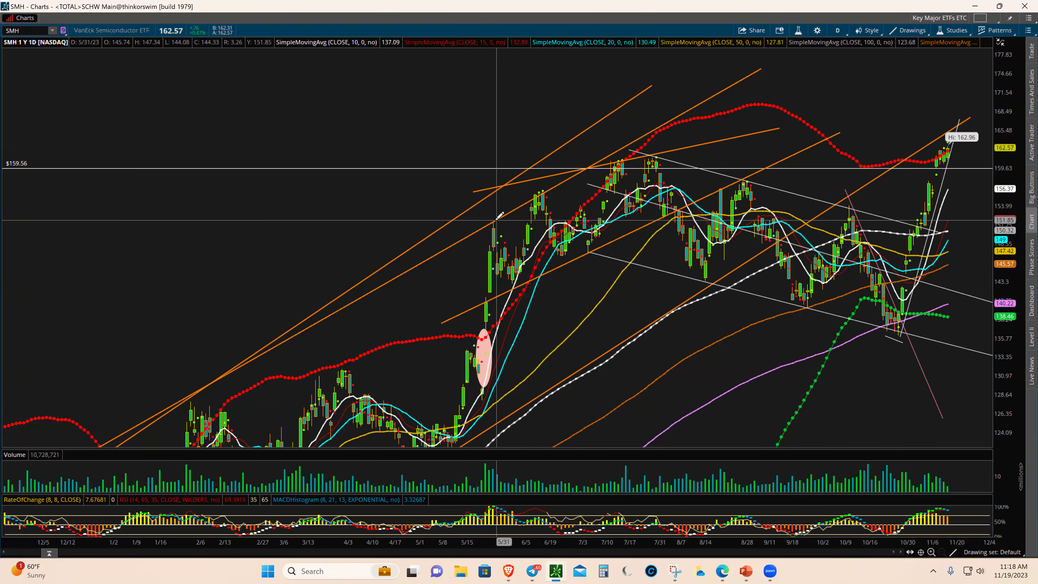
mouse_move(495, 221)
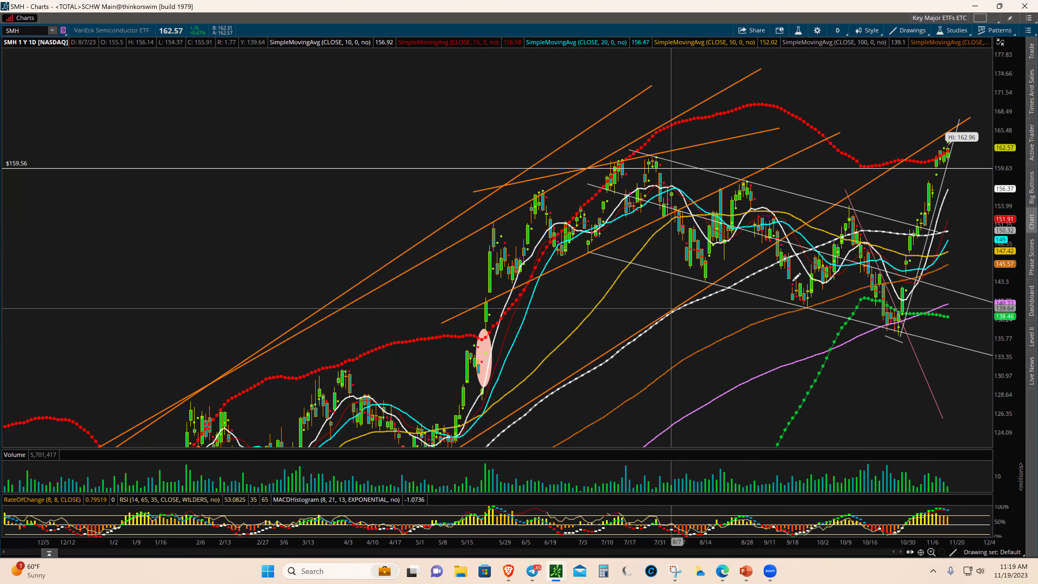
drag(1015, 186, 978, 265)
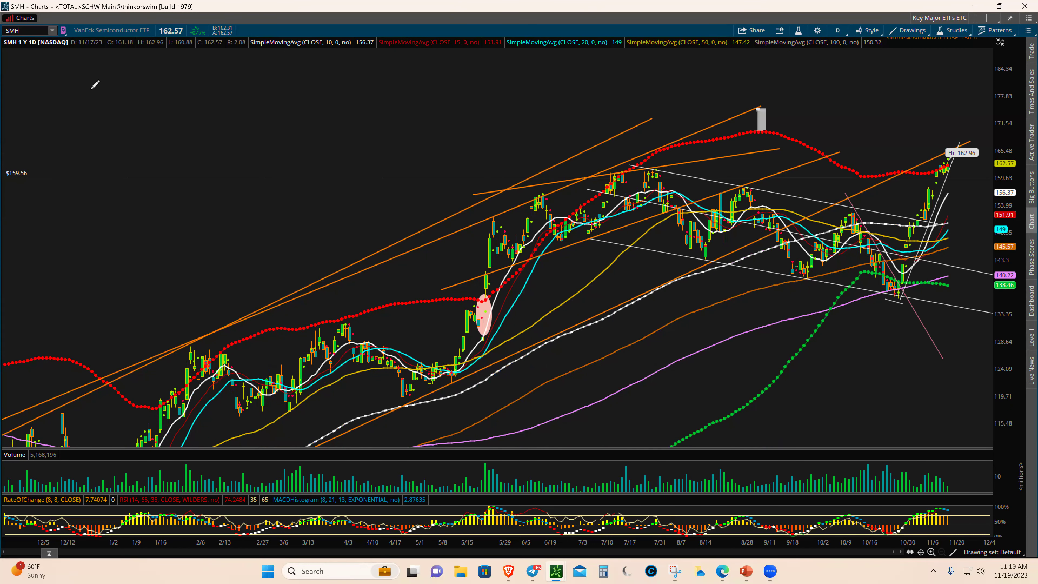
Load the symbols XLK and XLC one after another into the daily chart
click(38, 30)
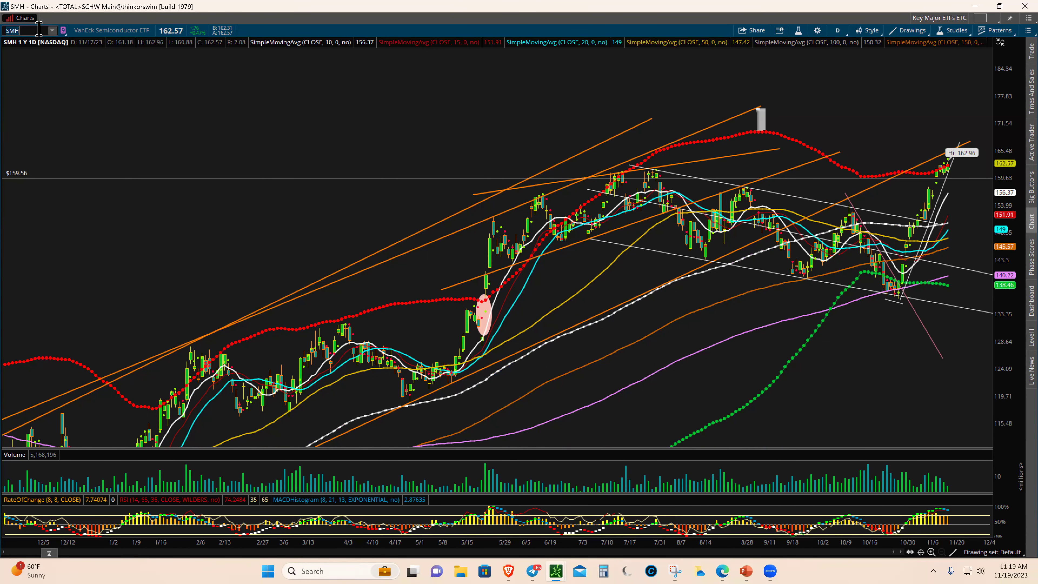
key(BackSpace)
key(BackSpace)
key(BackSpace)
text(XLK)
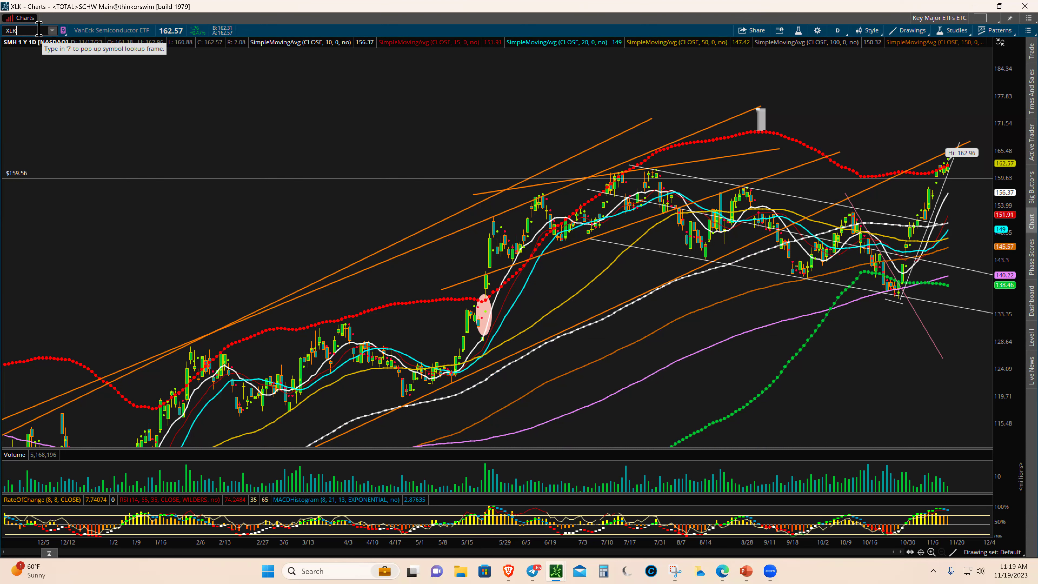
key(Return)
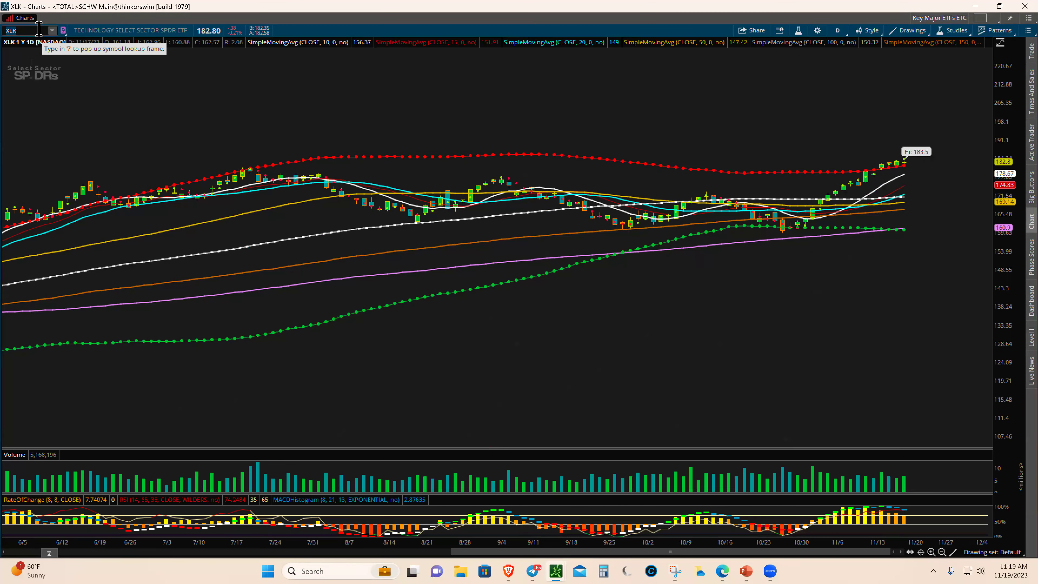
key(BackSpace)
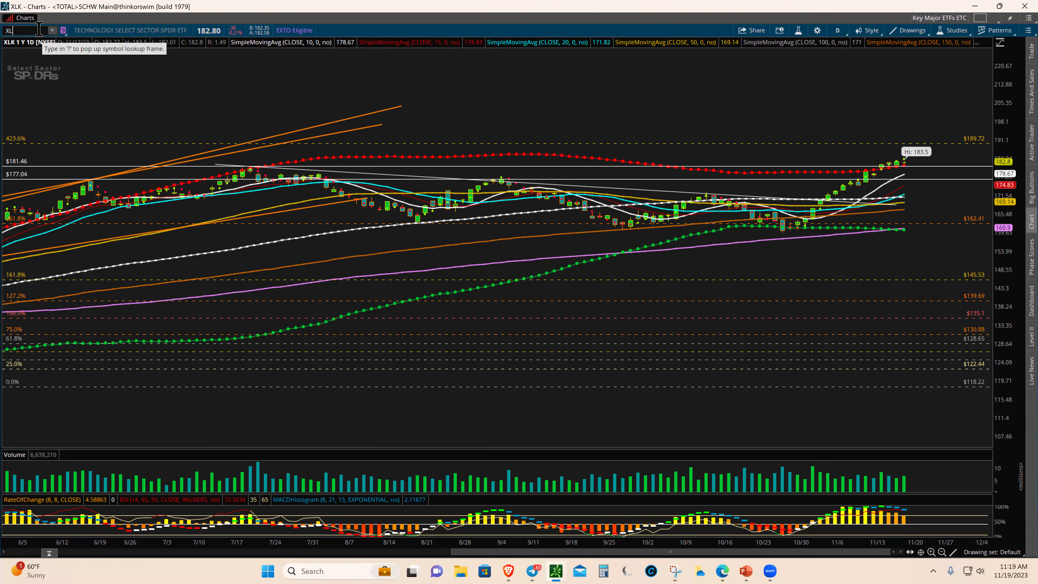
text(C)
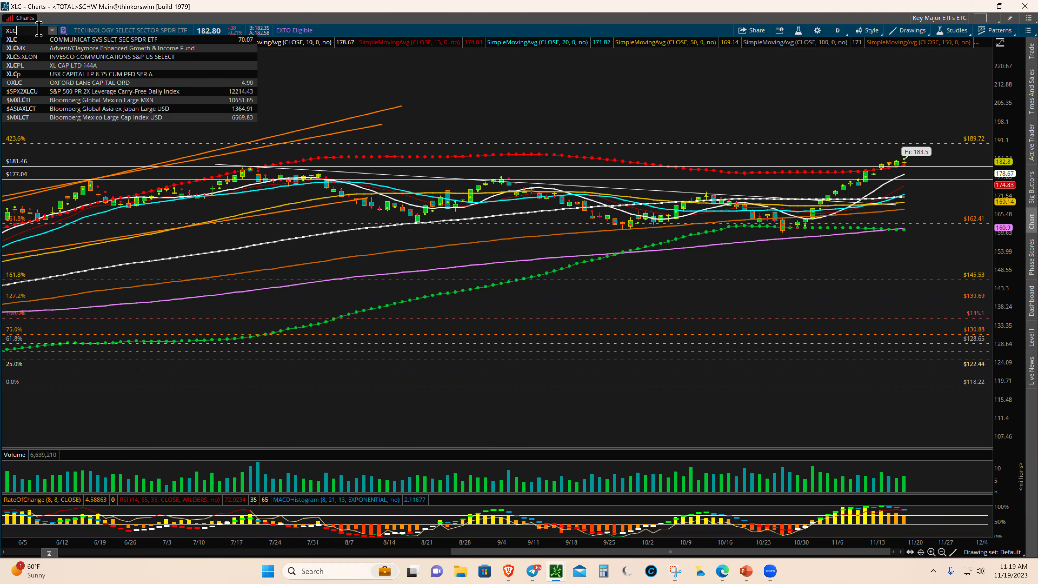
key(Return)
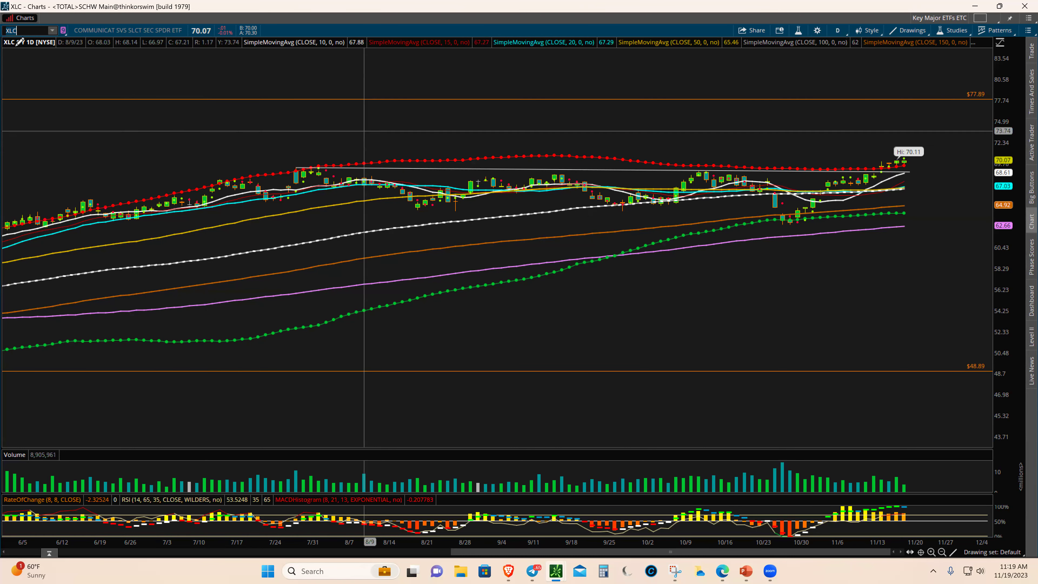
Draw a rising trendline on XLC from the 10/27 low at about 63 past the latest candles, and stretch the price scale
click(29, 33)
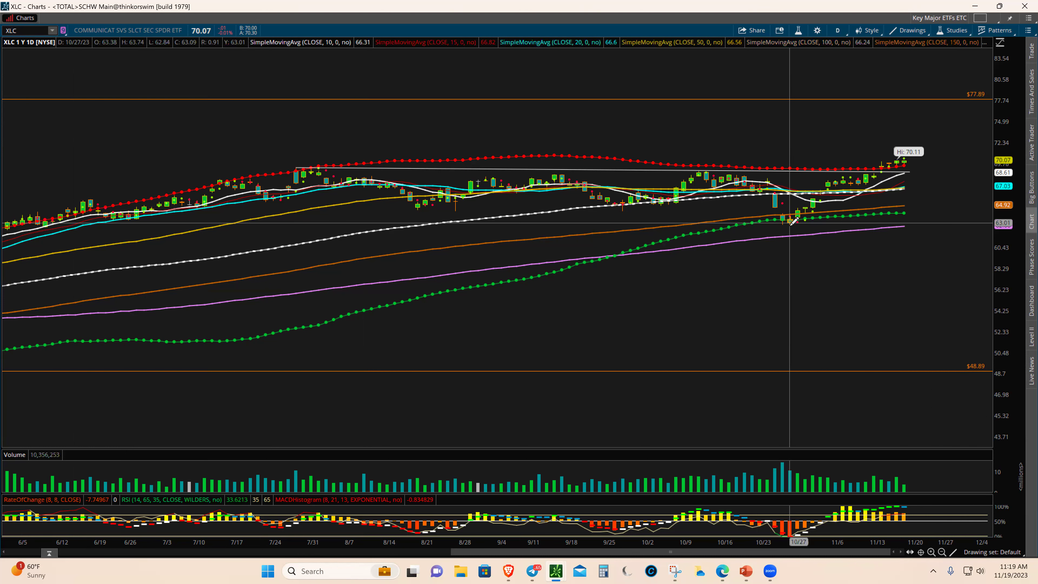
click(920, 158)
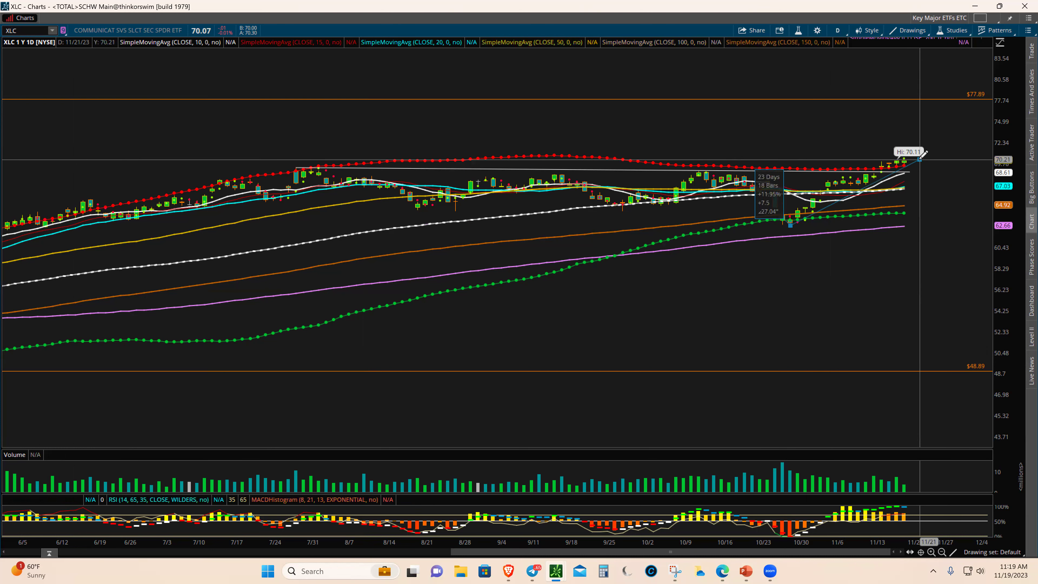
click(936, 148)
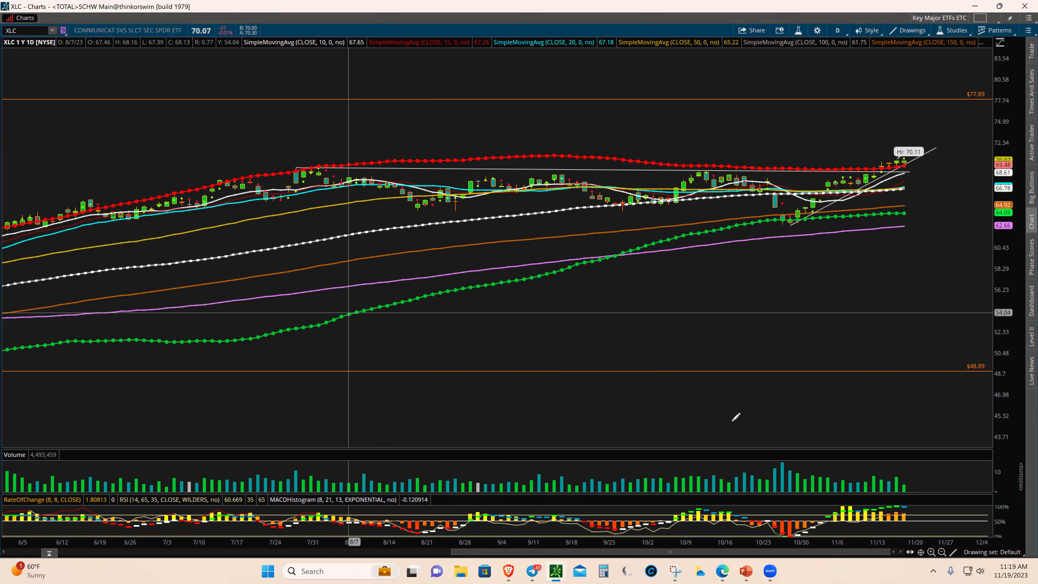
drag(1010, 306, 1008, 293)
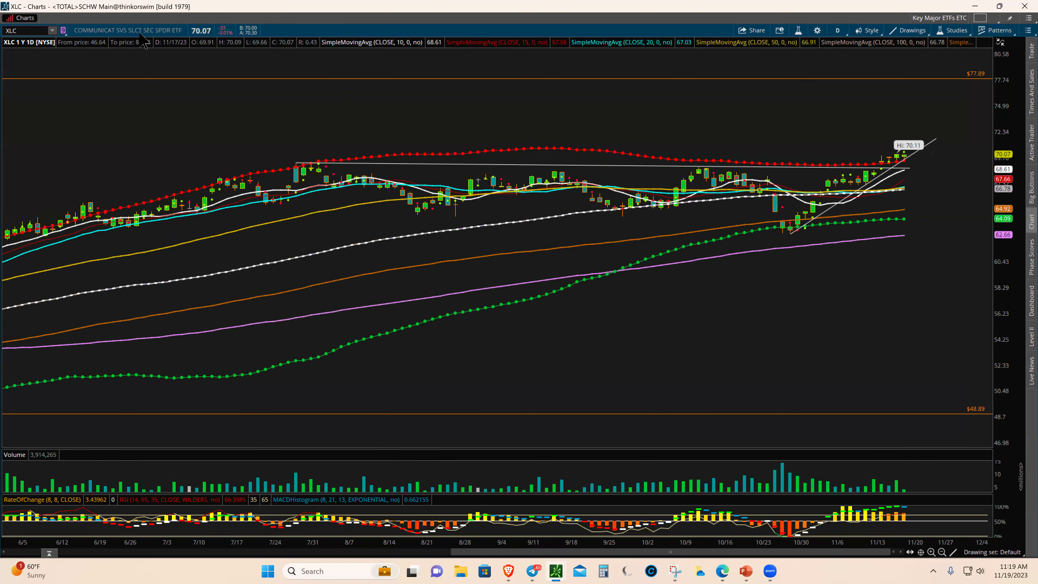
Enter AAPL+AMZN+GOOGL+META+MSFT_NVDA+TSLA as the chart symbol to combine the seven stocks
click(41, 31)
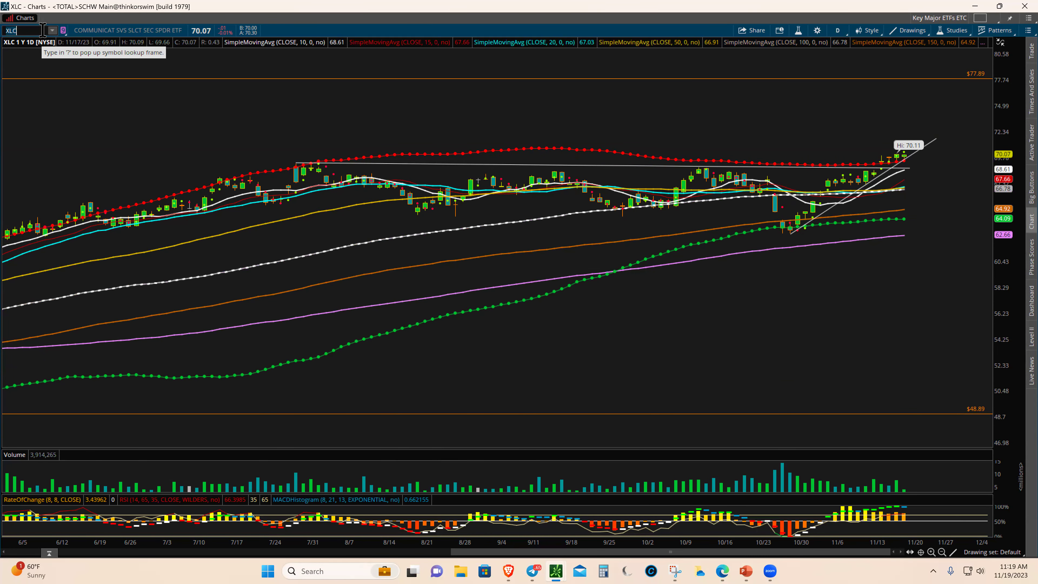
key(BackSpace)
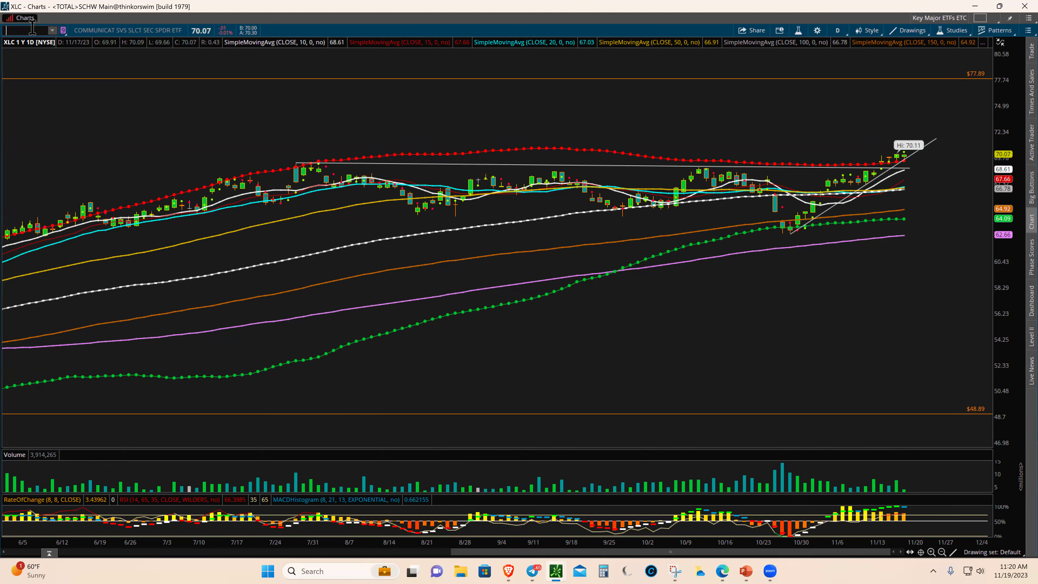
text(AAPL)
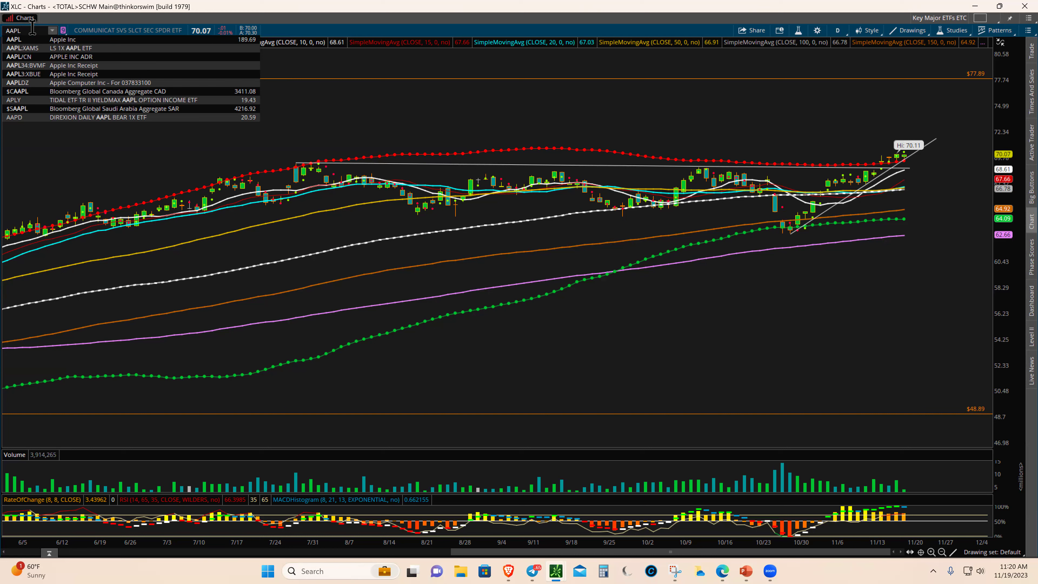
text(+AMZN+)
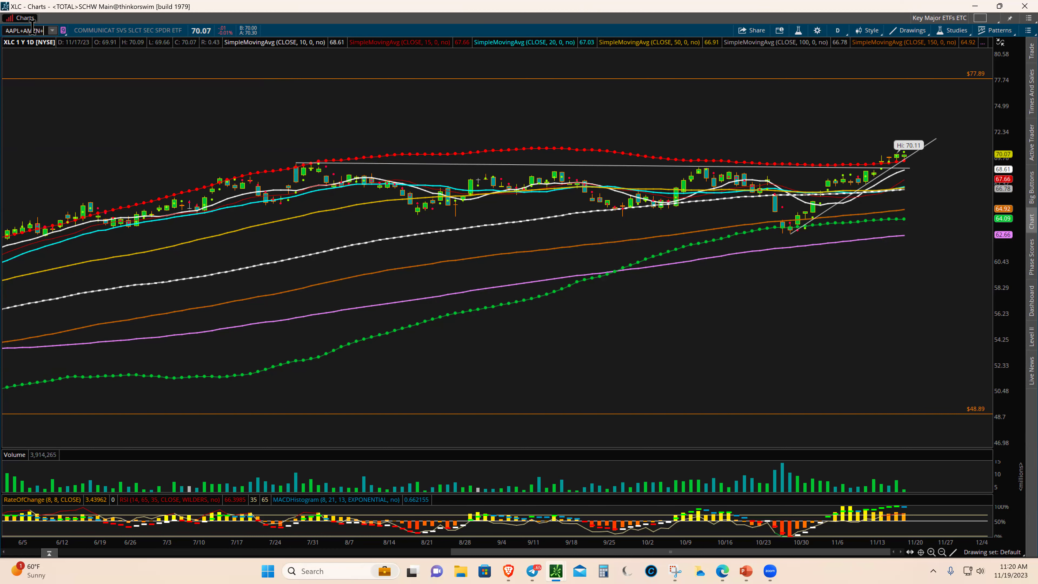
text(GOOGL)
text(+MSFT)
text(+)
text(META)
text(+)
text(AMZN+GOOG)
text(L)
text(+META)
text(+MSFT)
text(_NVDA)
text(+TSLA)
key(Return)
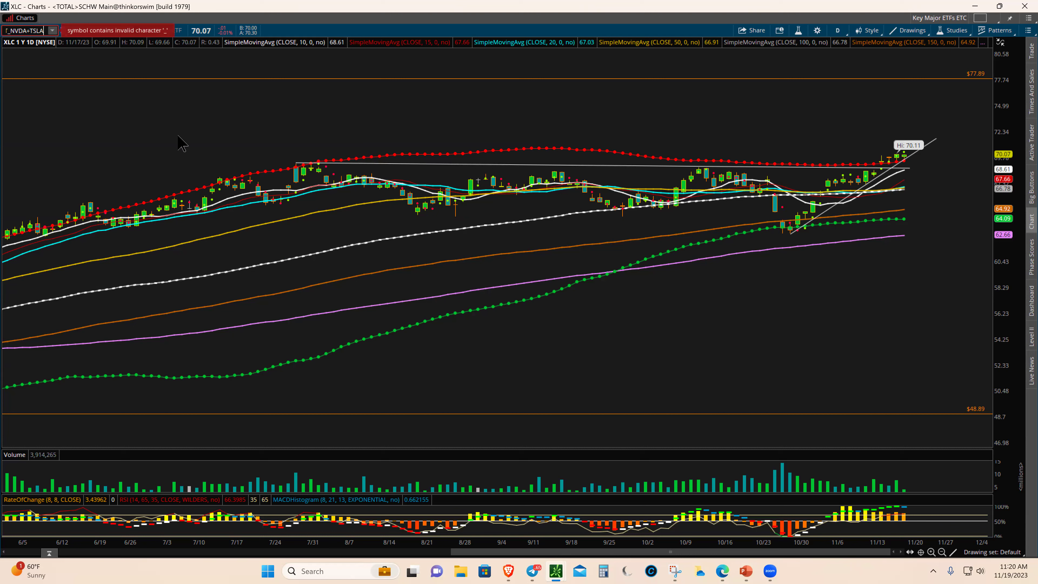
Replace the underscore before NVDA with a plus sign and load the combined seven-stock symbol
key(Home)
key(BackSpace)
text(+)
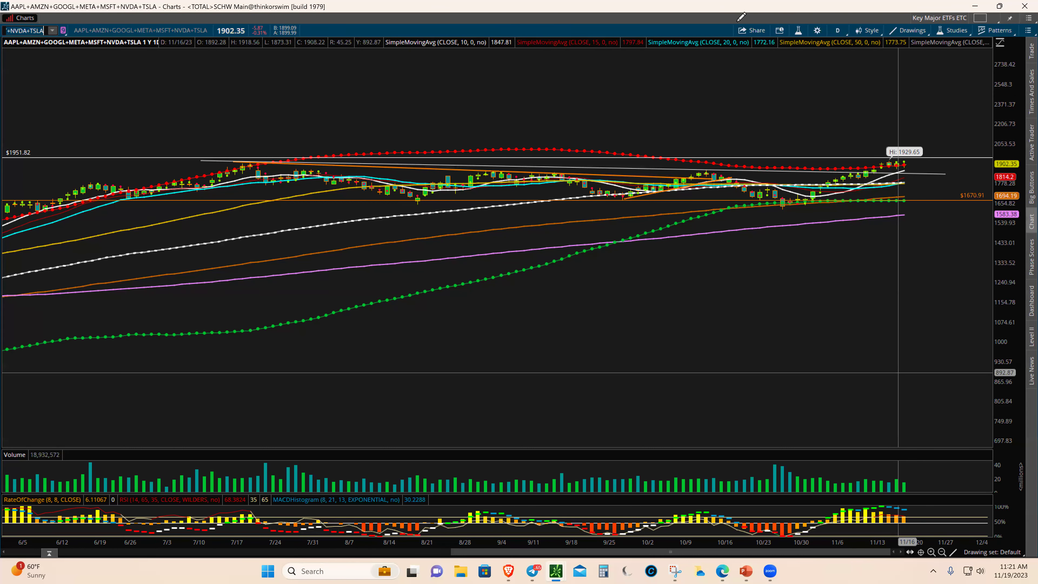
Switch the combined chart to the 5 Y : 1D time frame and widen it back to late 2021 to examine the earlier high
click(837, 30)
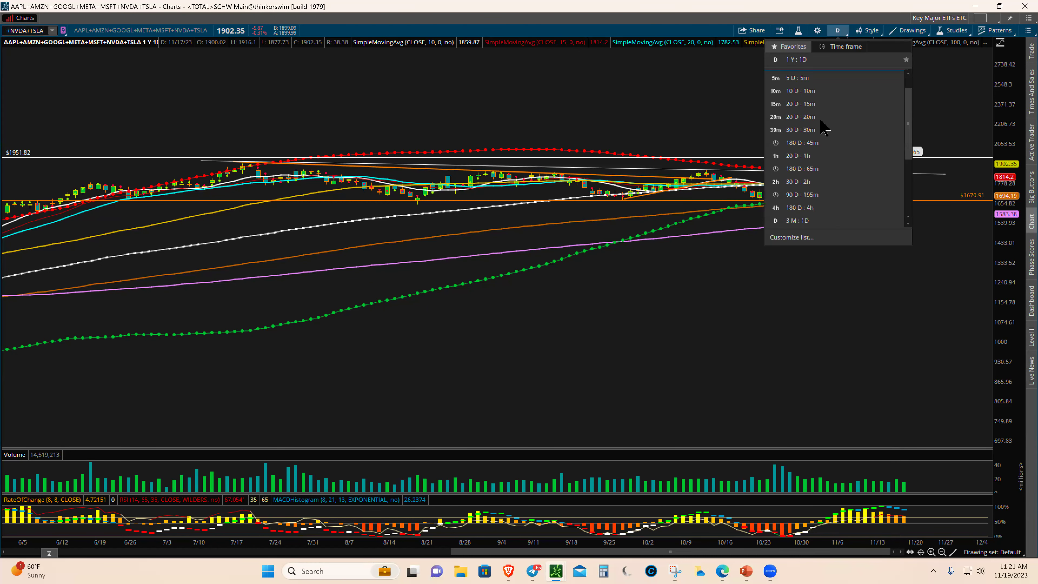
scroll(811, 163, down, 3)
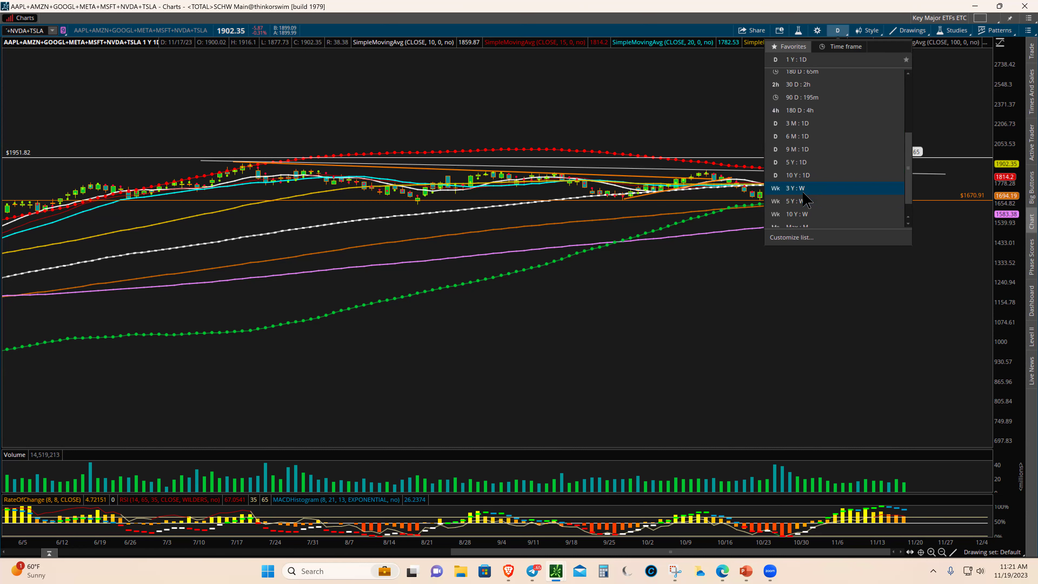
click(805, 163)
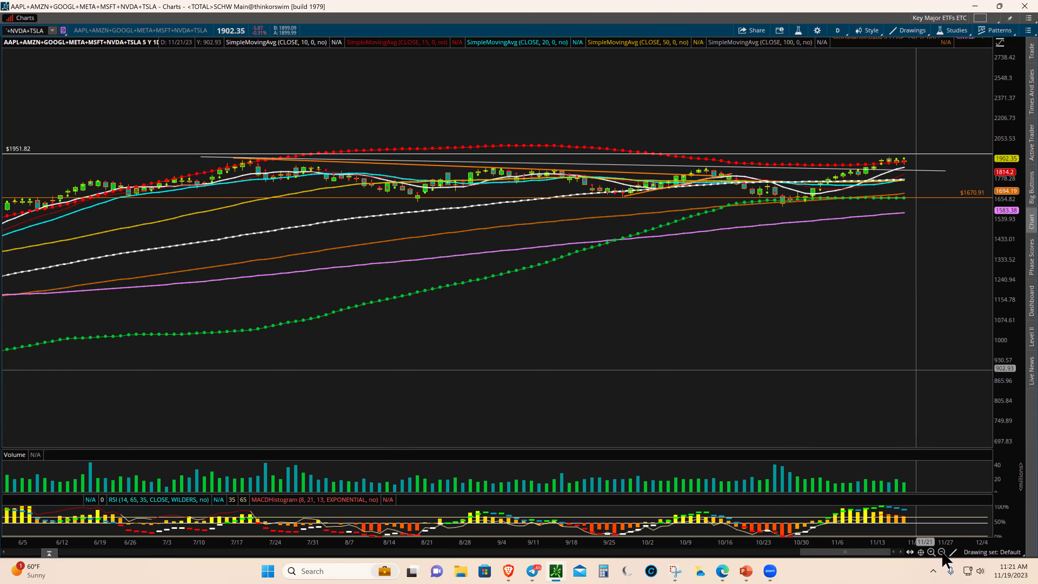
click(941, 552)
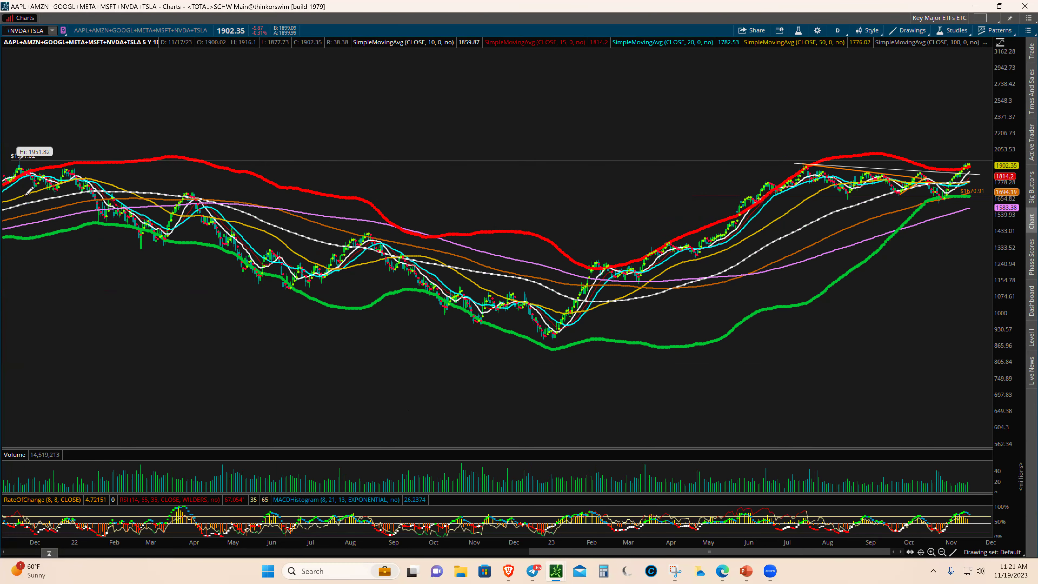
click(22, 161)
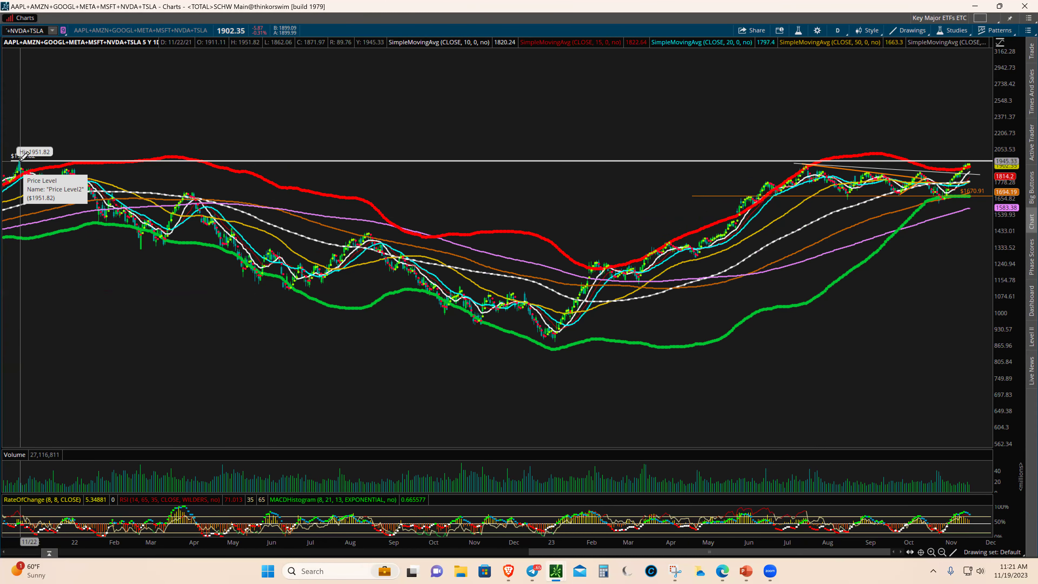
Examine the combined chart's latest candles against the 2021 high line and July 2023 trendlines at closer and wider ranges
click(975, 156)
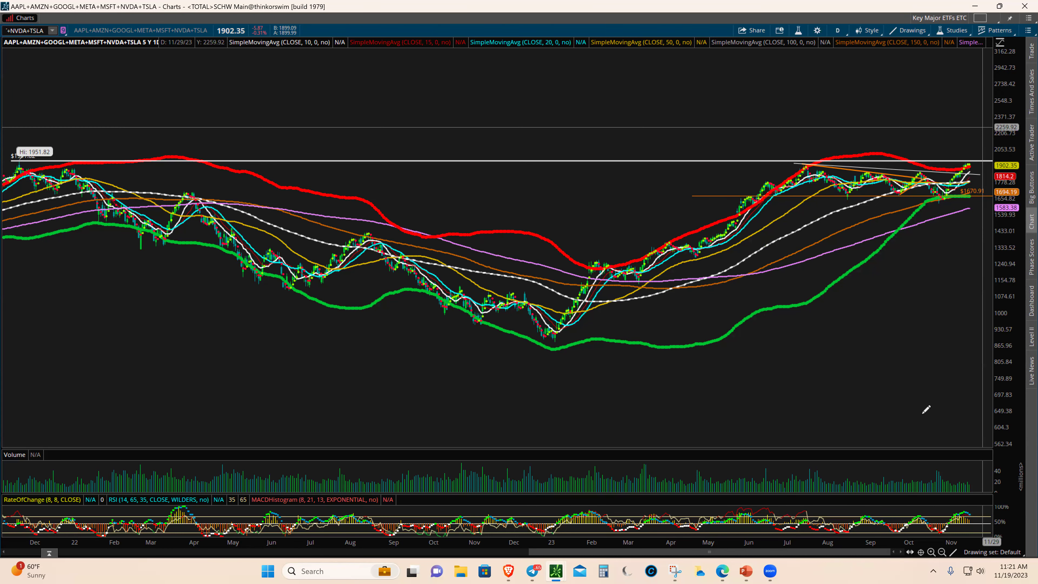
click(931, 552)
drag(1006, 339, 1005, 393)
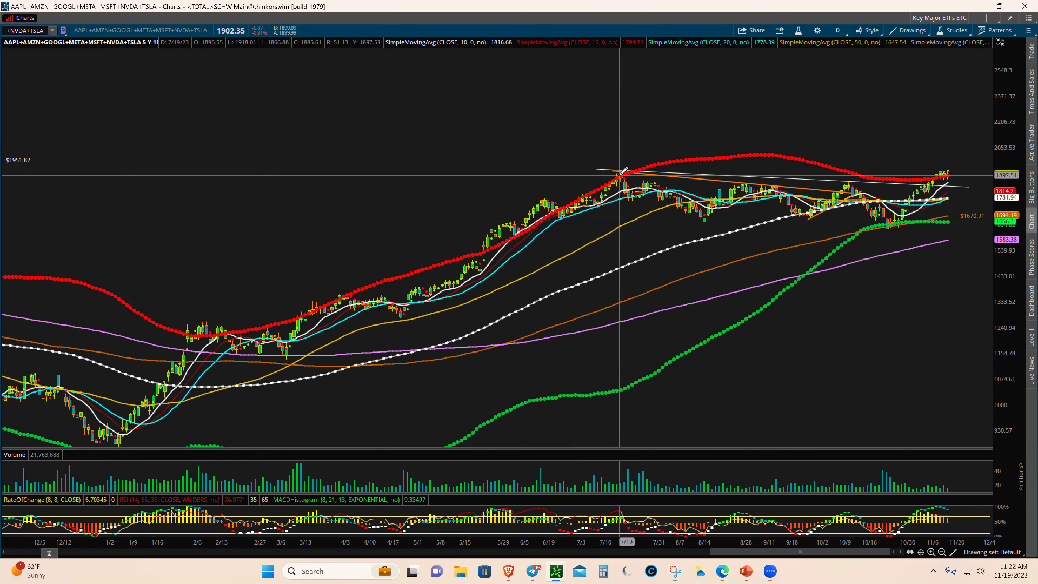
mouse_move(623, 174)
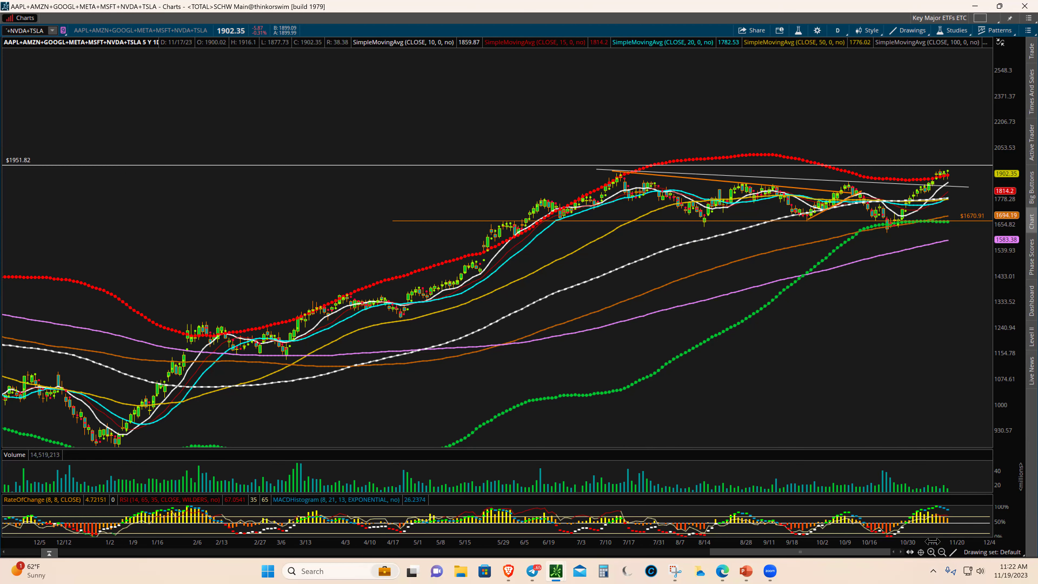
click(941, 552)
drag(1009, 195, 1006, 215)
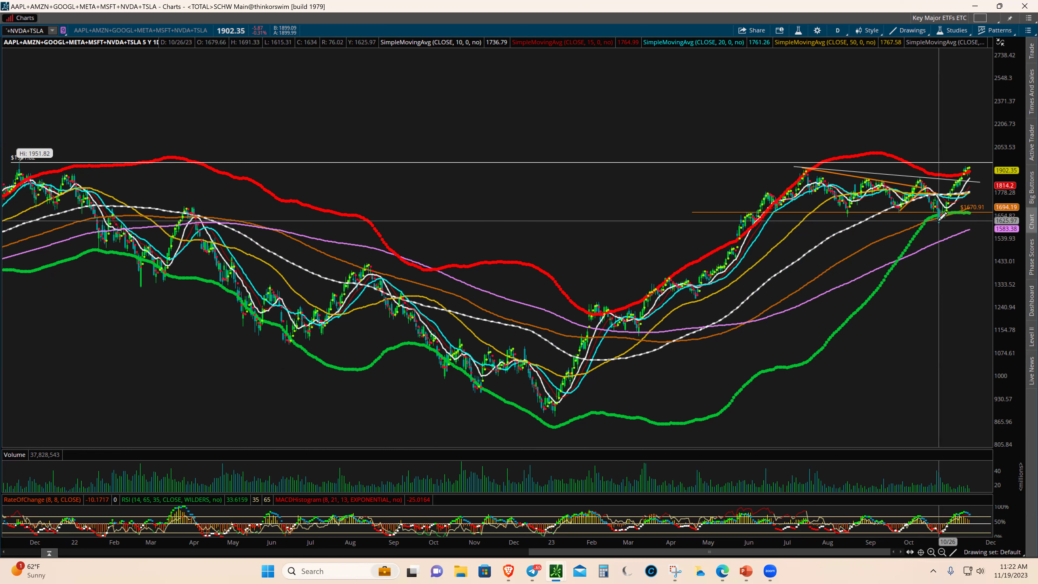
drag(1001, 261, 1002, 245)
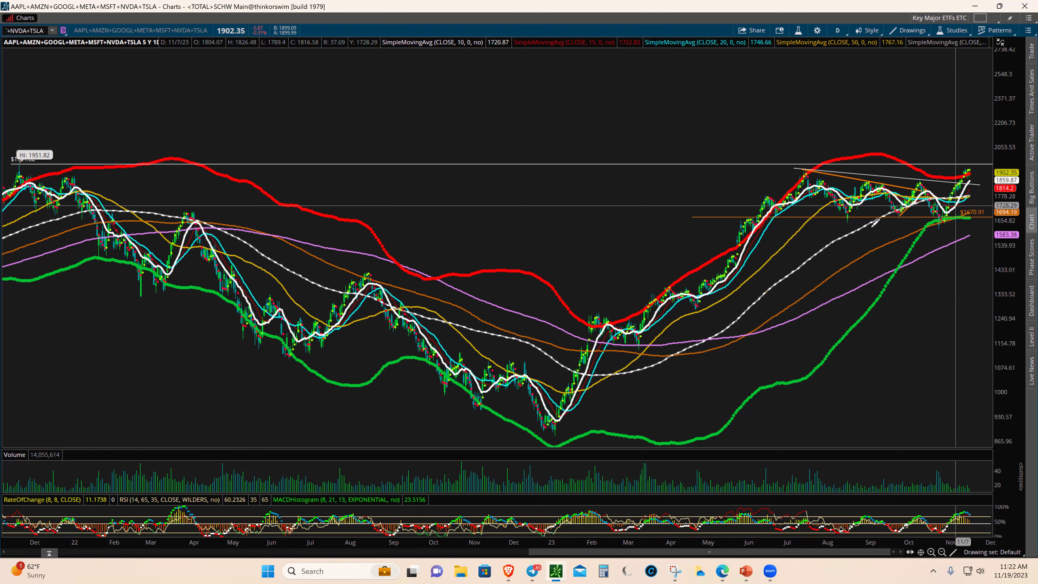
click(932, 552)
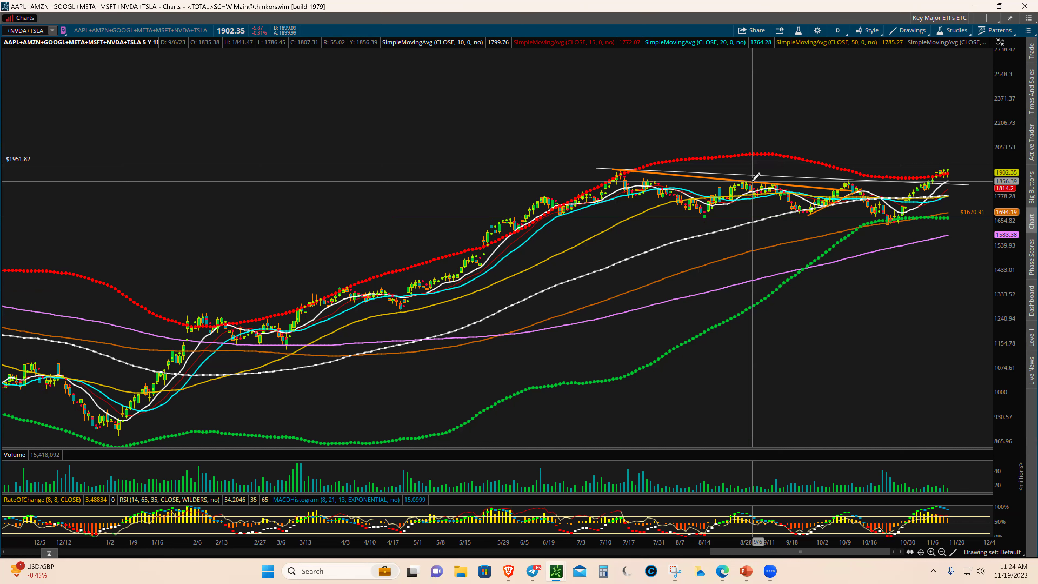
click(941, 552)
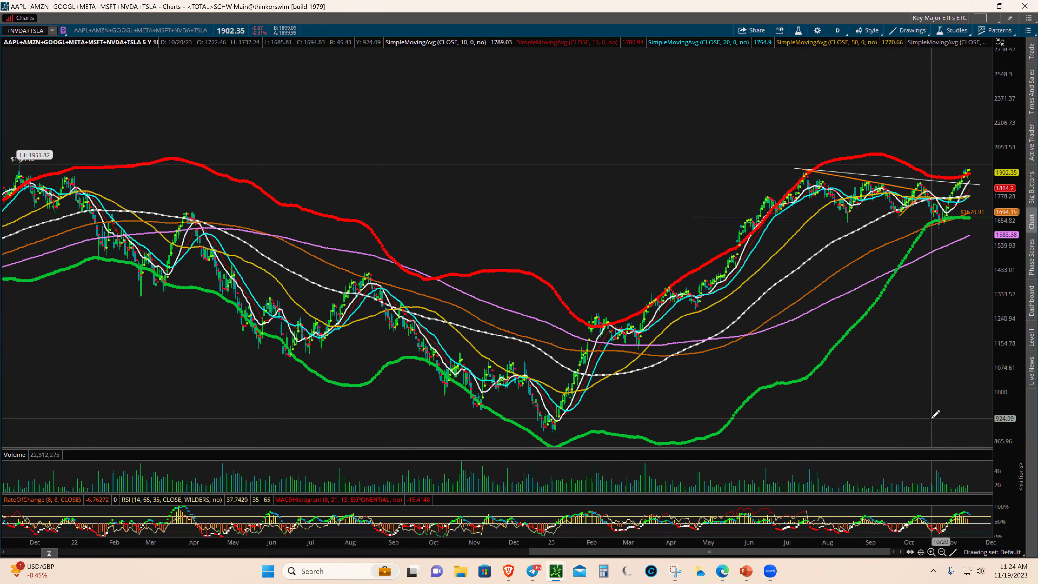
drag(1009, 271, 1003, 319)
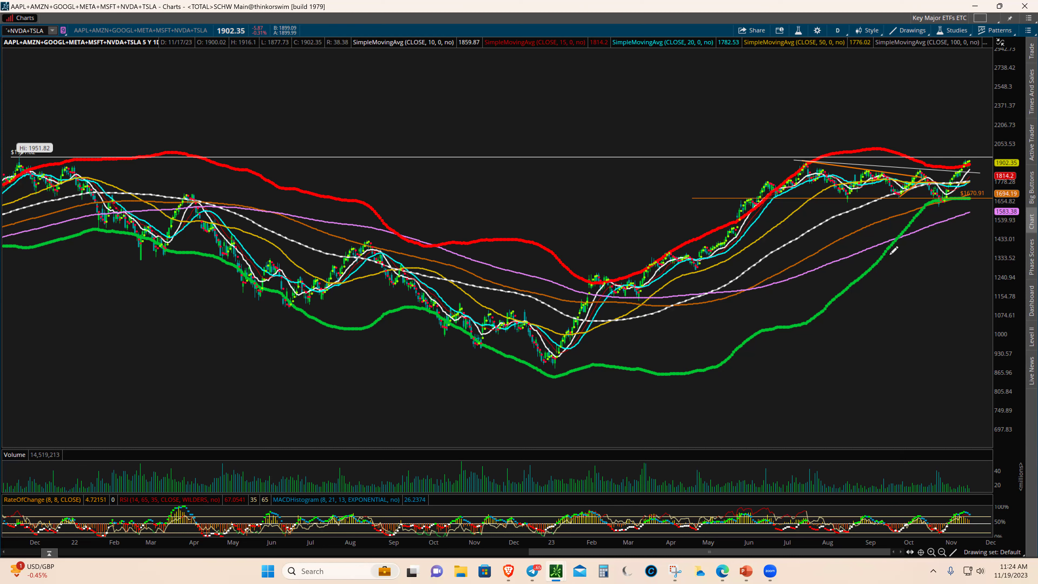
Switch to the CME FedWatch Tool in Brave and view target rate probabilities for the January, March and May 2024 meetings
right_click(508, 571)
scroll(499, 549, down, 3)
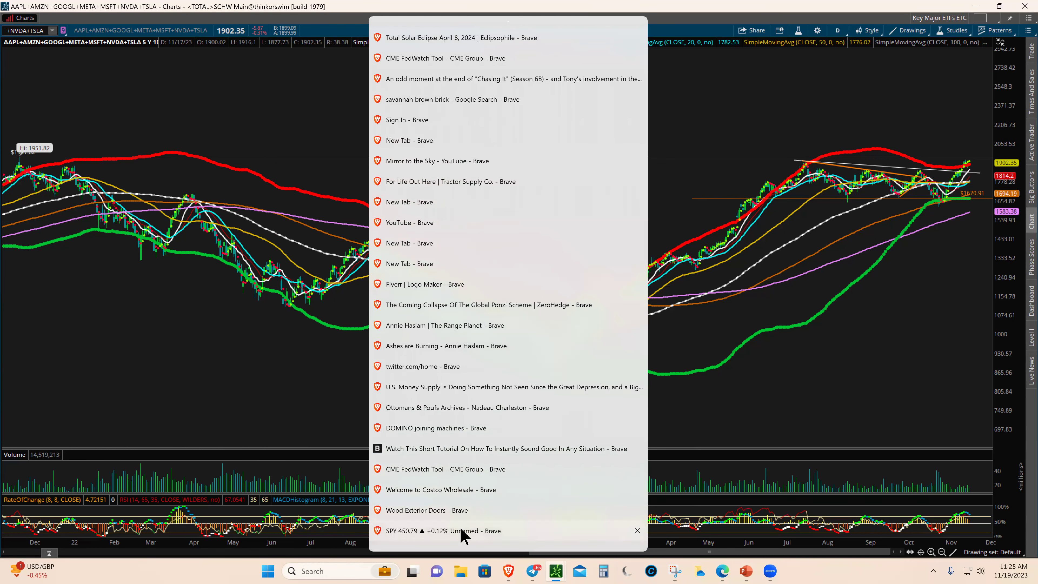
click(462, 470)
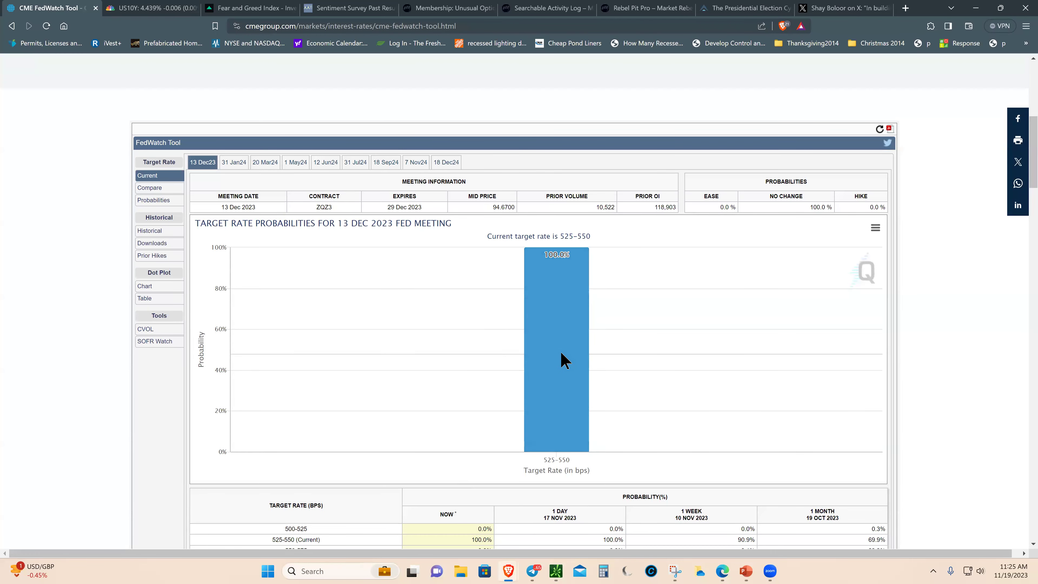
click(234, 162)
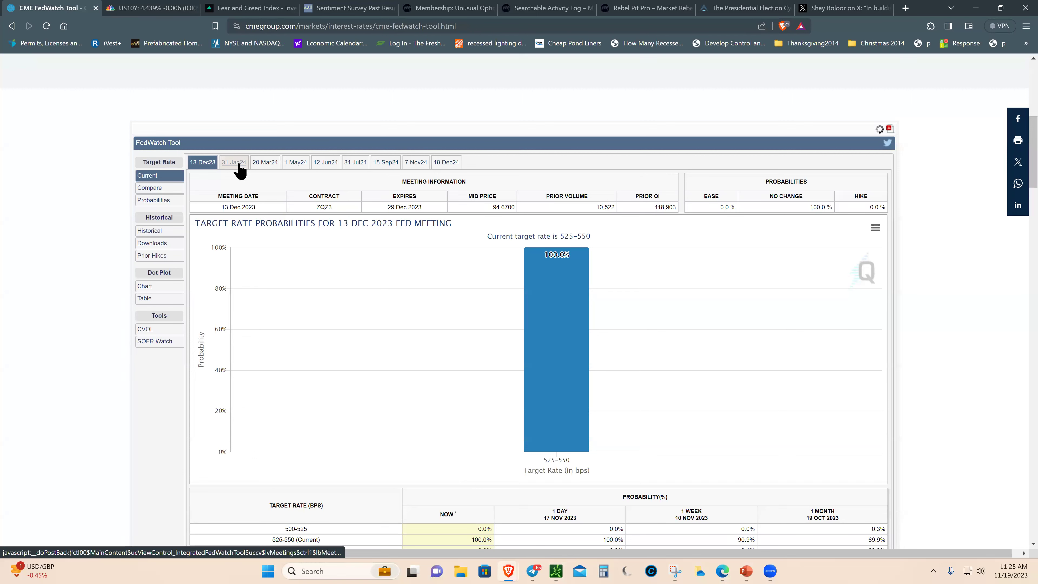
click(266, 164)
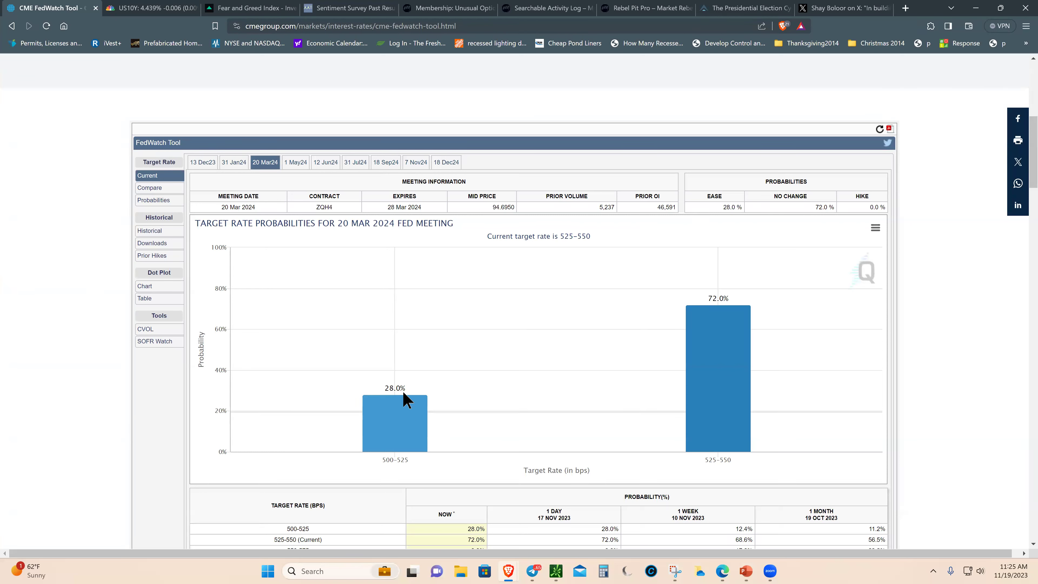
click(301, 168)
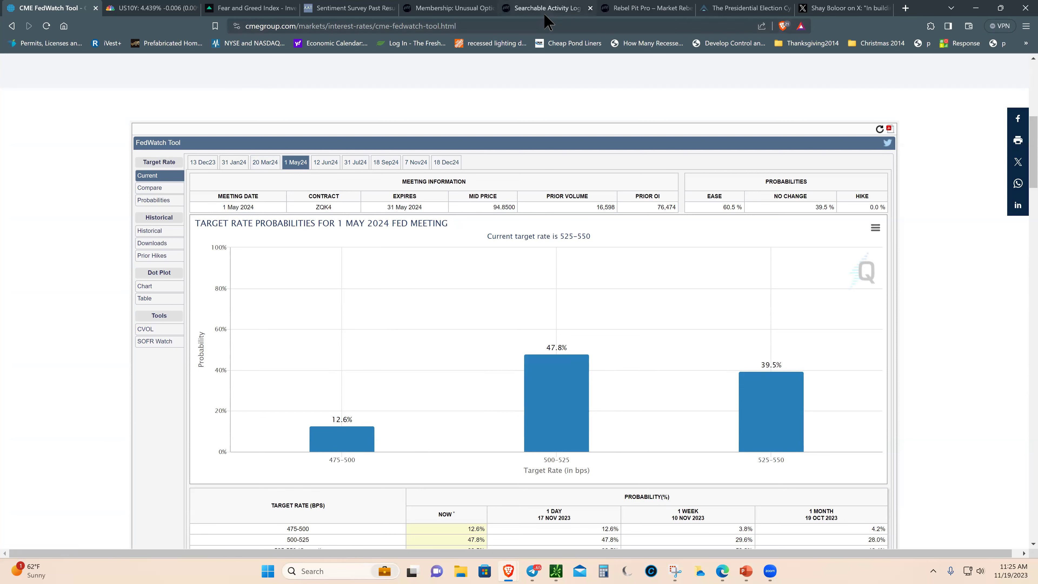
Open the Rebel Pit Pro page and examine the presidential election cycle and S&P 500 pre-election year seasonal charts
click(454, 10)
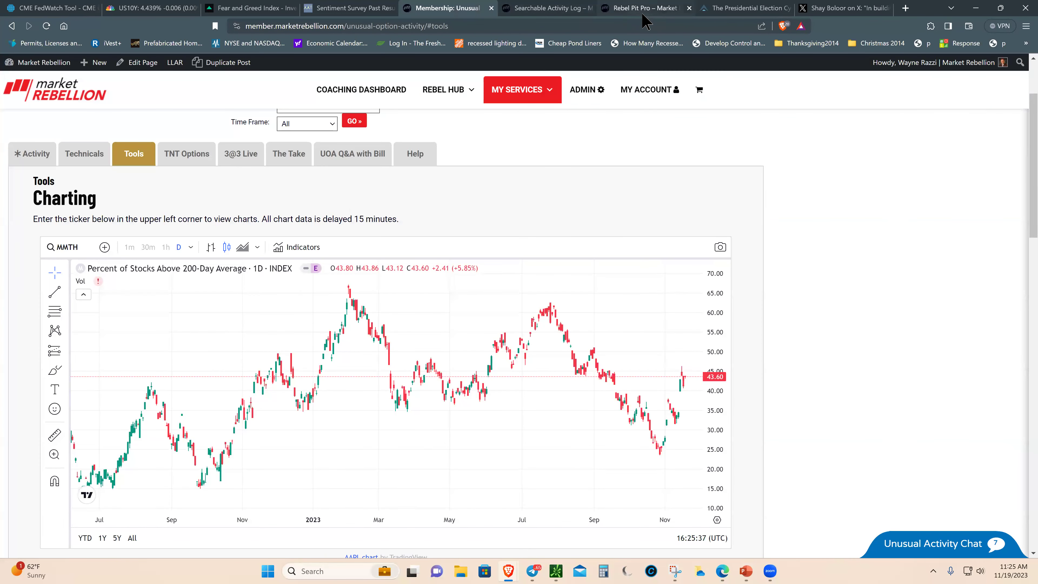
click(643, 16)
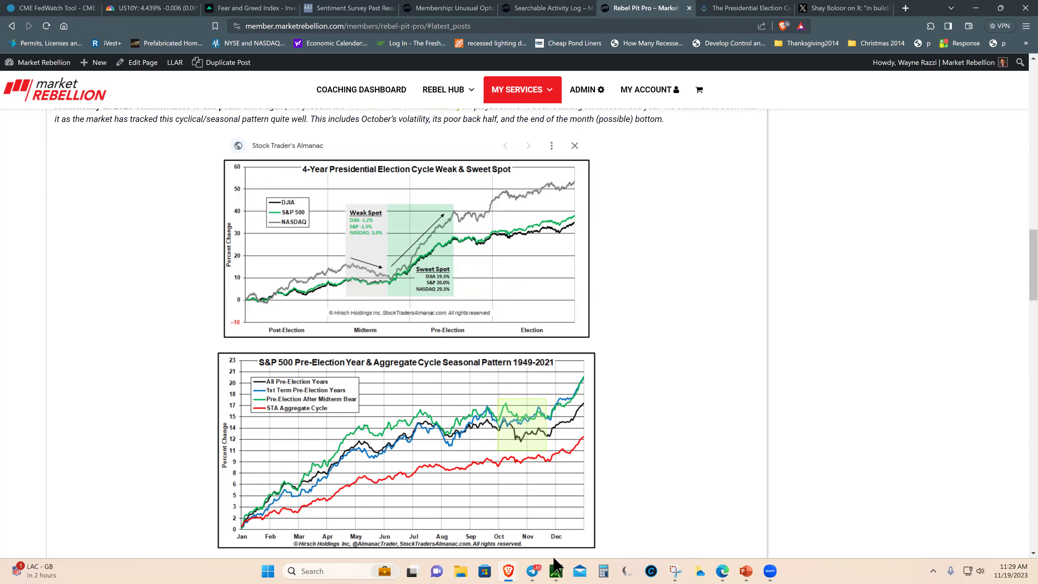
Return to the combined seven-stock chart in thinkorswim, switch it to the 5 Y : W time frame and stretch the price scale
mouse_move(556, 571)
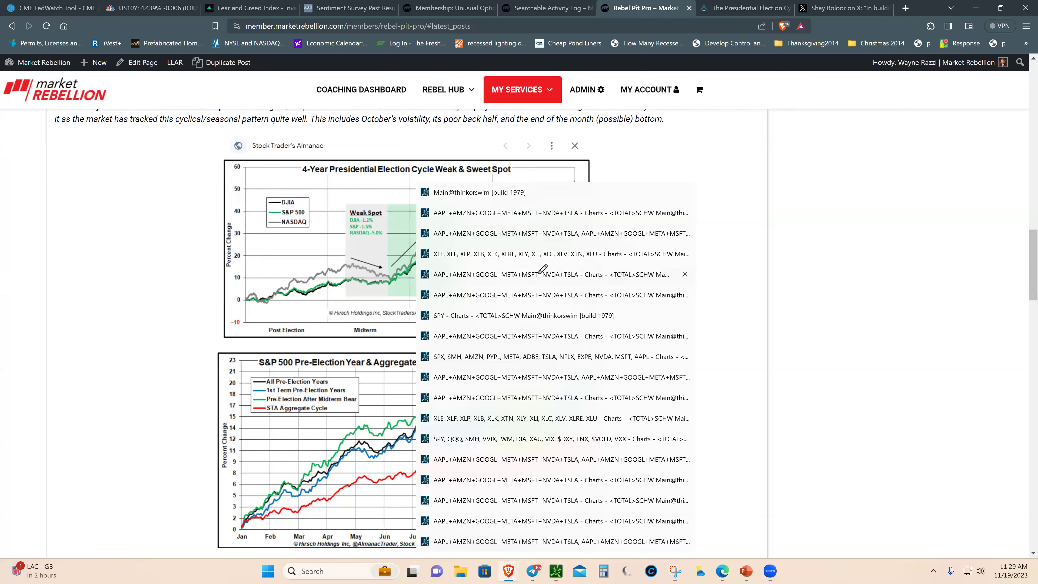
click(511, 275)
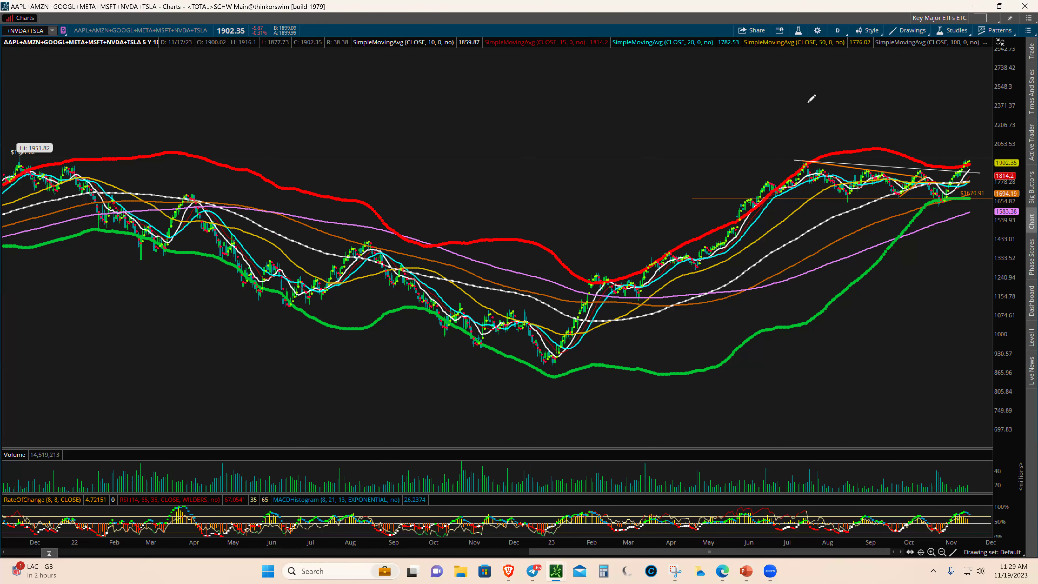
click(837, 31)
scroll(801, 171, down, 3)
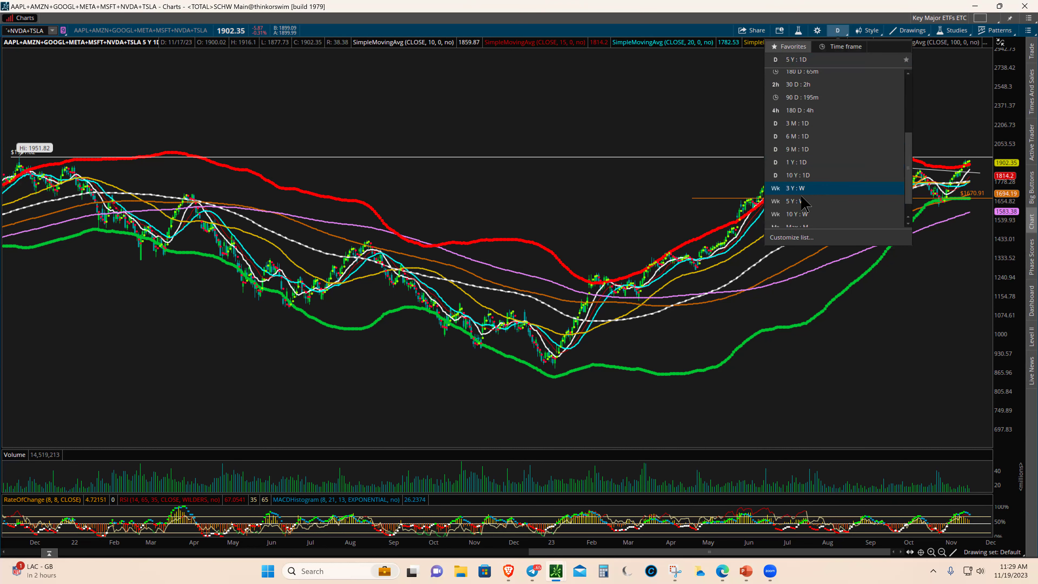
click(804, 201)
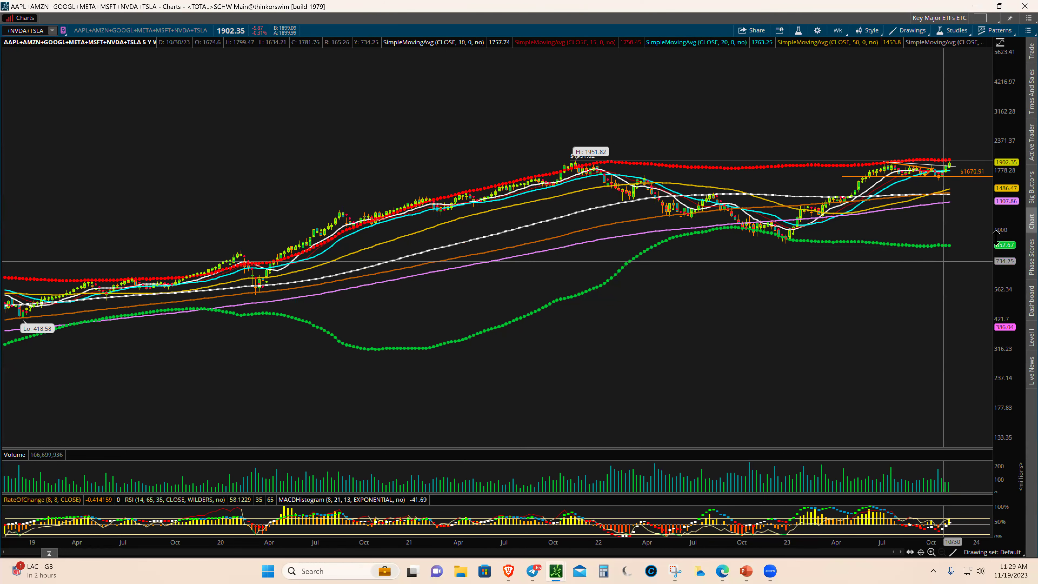
drag(1001, 232, 1002, 210)
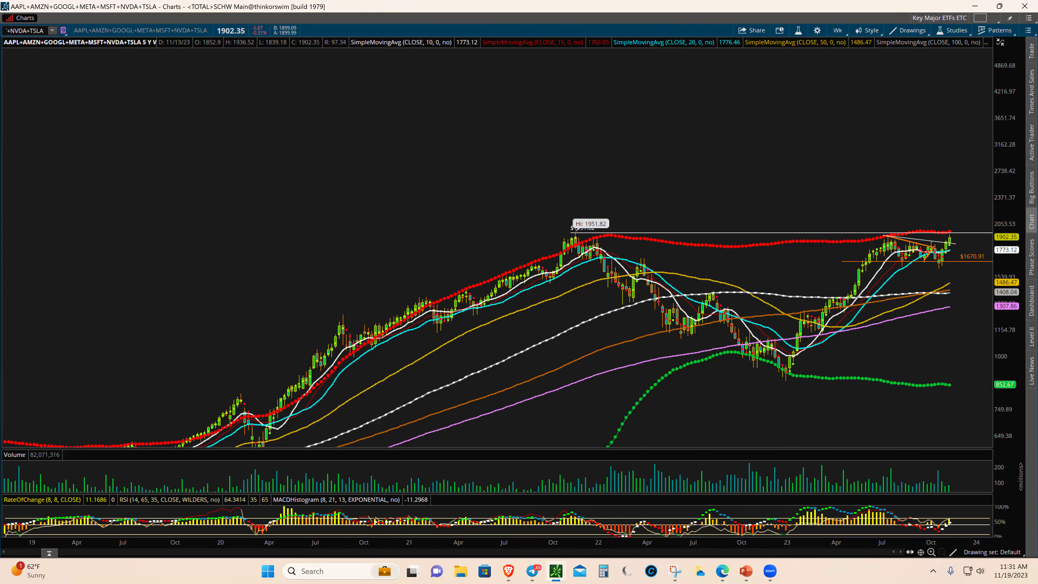
Switch to the SPY weekly chart on TradingView in Brave and widen it to show prices back to 2014
key(alt+Tab)
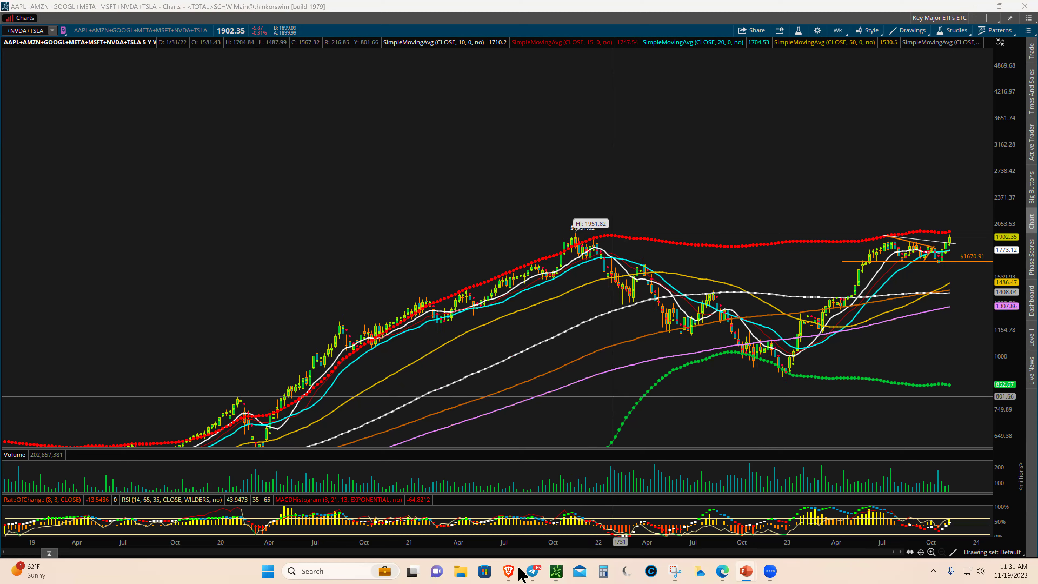
mouse_move(511, 573)
mouse_move(508, 547)
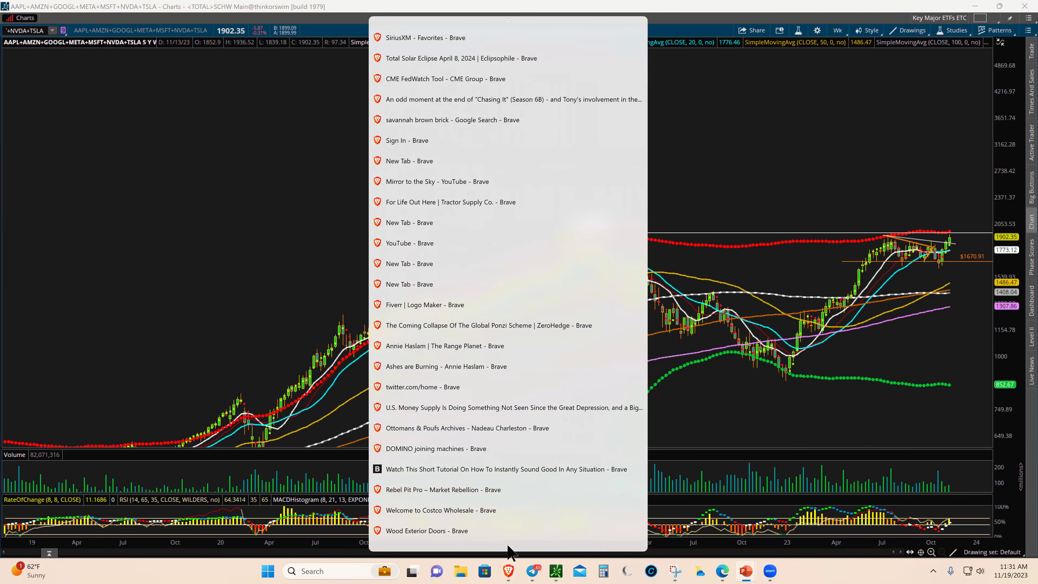
click(454, 531)
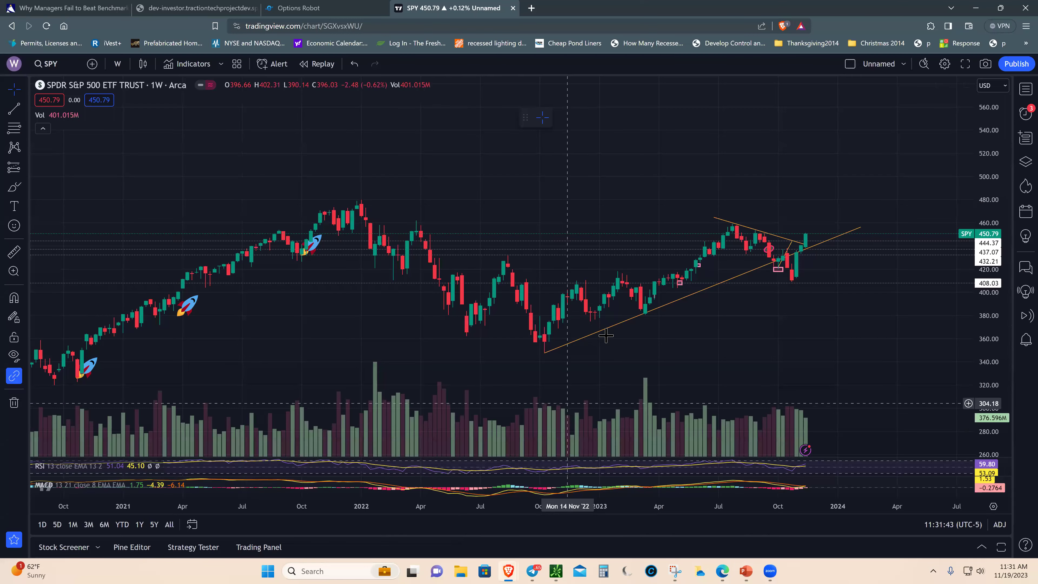
drag(975, 185, 985, 327)
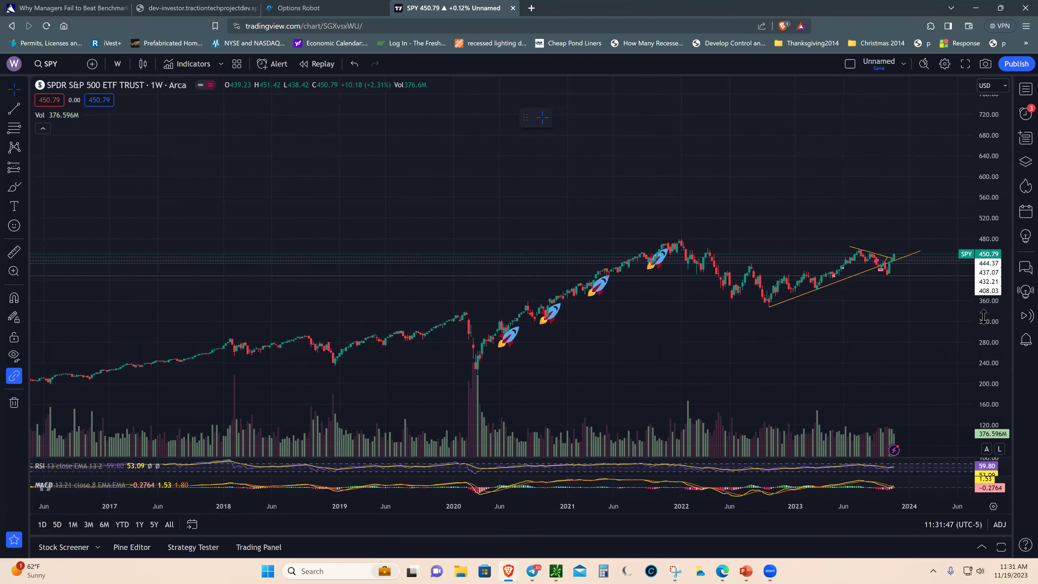
scroll(804, 250, down, 5)
scroll(804, 251, left, 3)
scroll(899, 287, down, 3)
drag(990, 295, 936, 310)
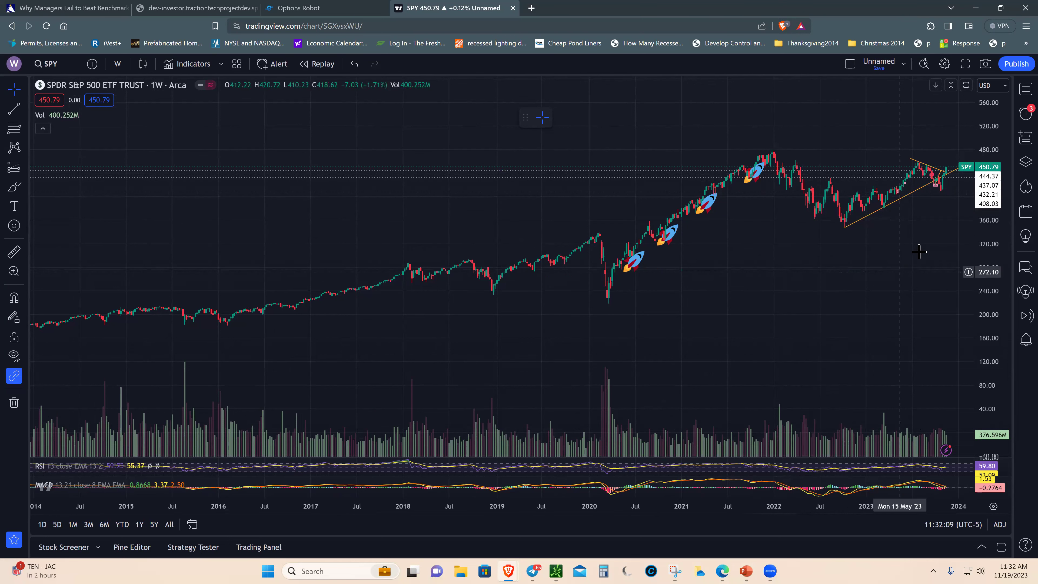
Draw a rising trendline on SPY from the January 2018 high along the peak around the start of 2022 to about 607 in August 2024
scroll(928, 266, up, 1)
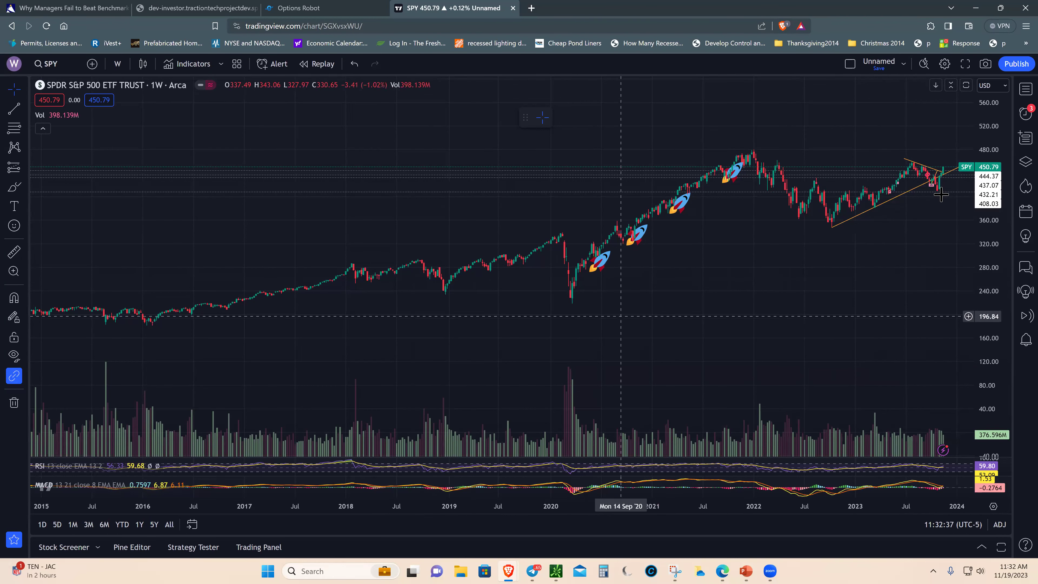
scroll(943, 262, up, 2)
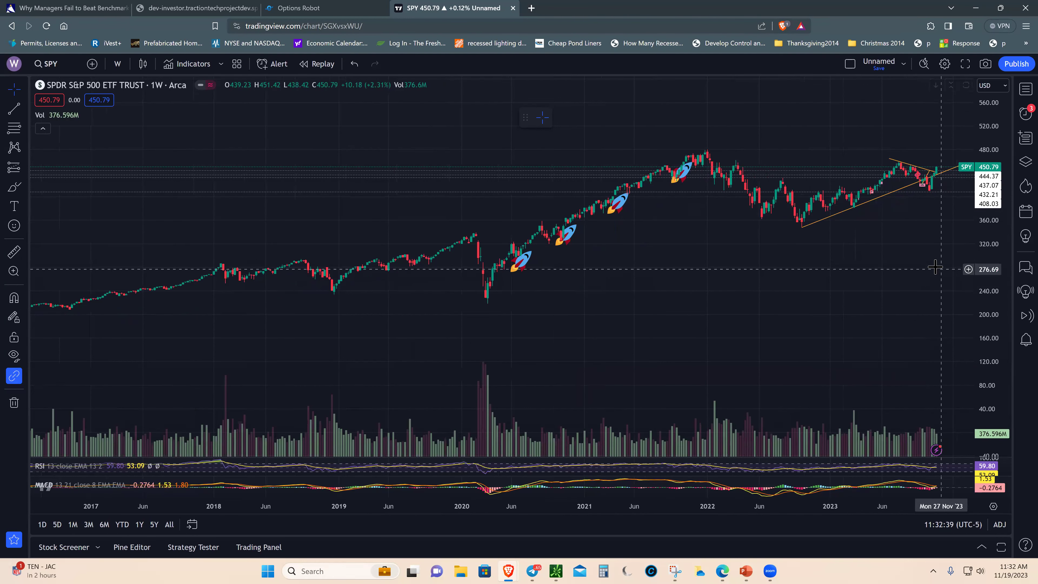
scroll(971, 255, up, 2)
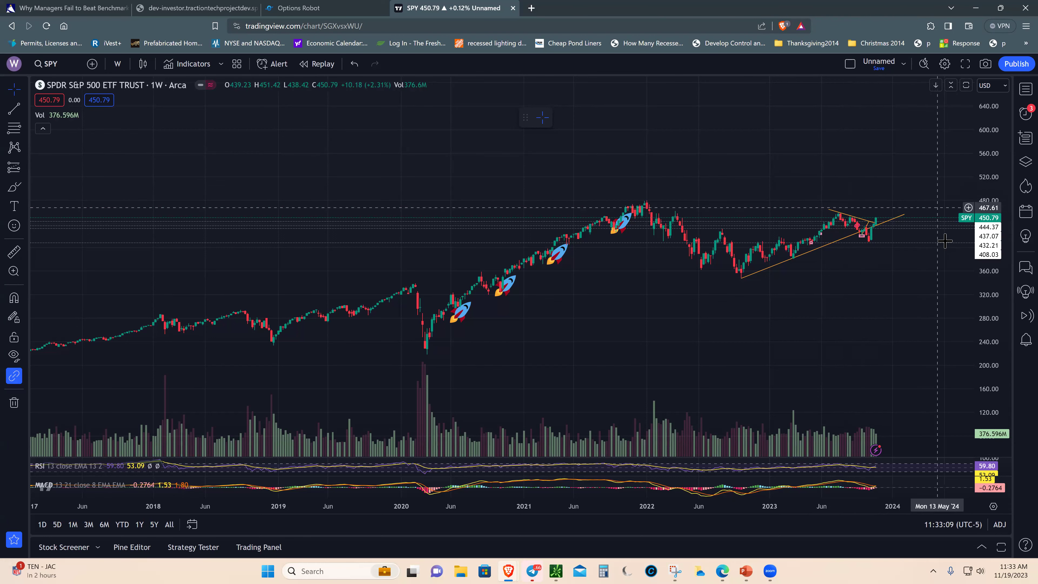
scroll(911, 214, down, 5)
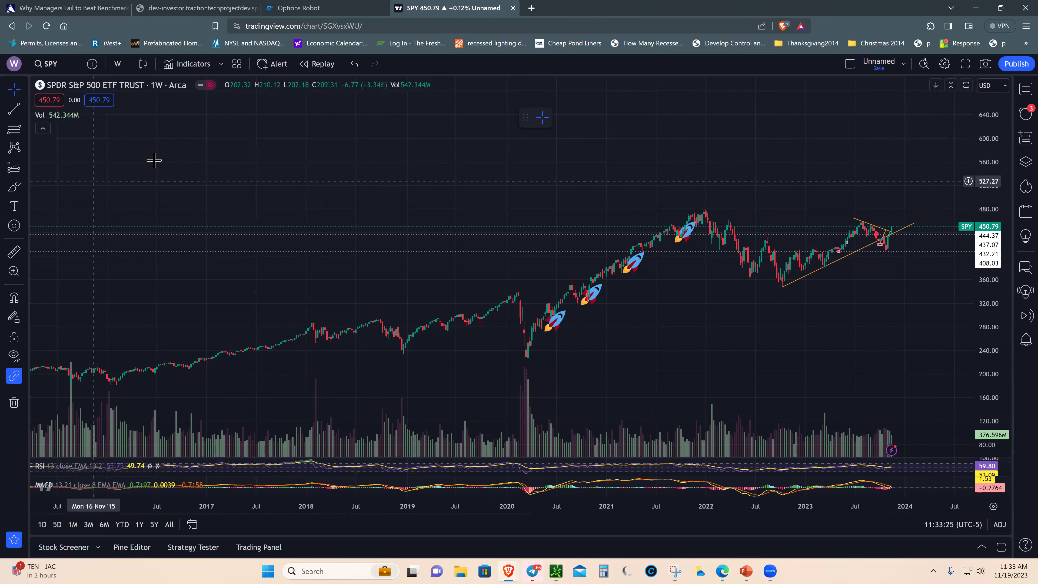
click(13, 109)
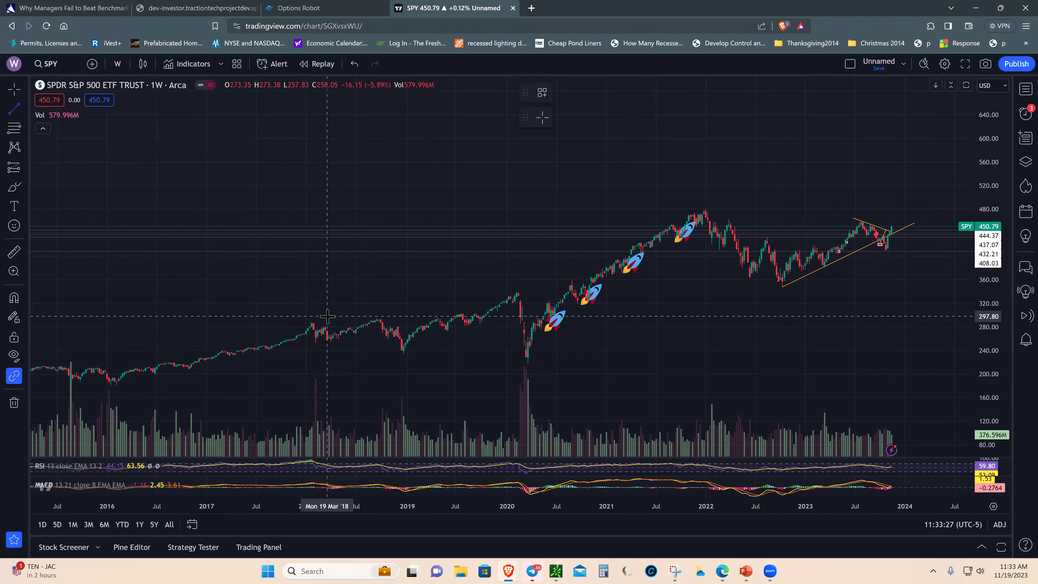
click(309, 320)
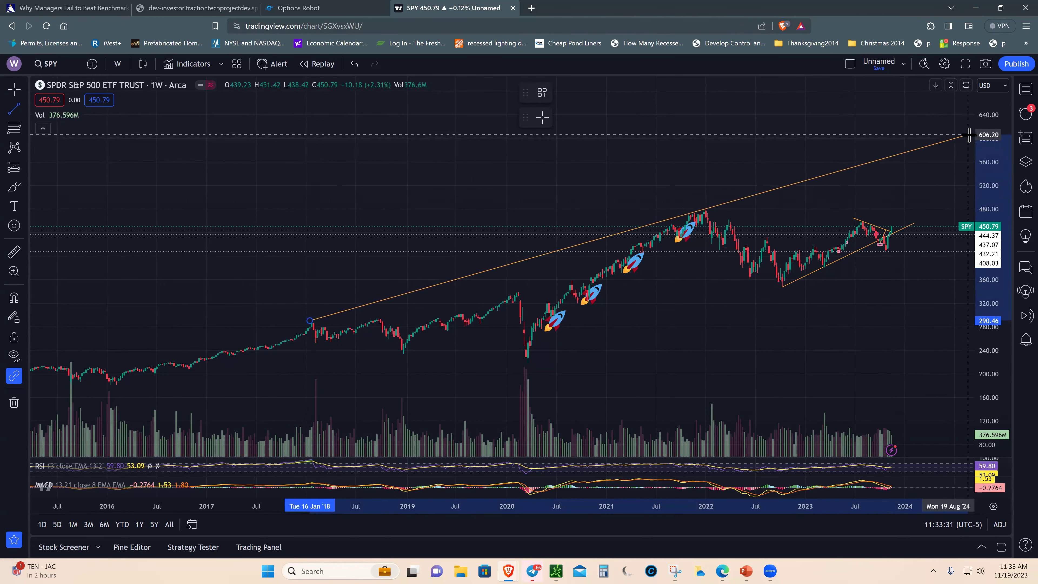
click(970, 134)
click(971, 134)
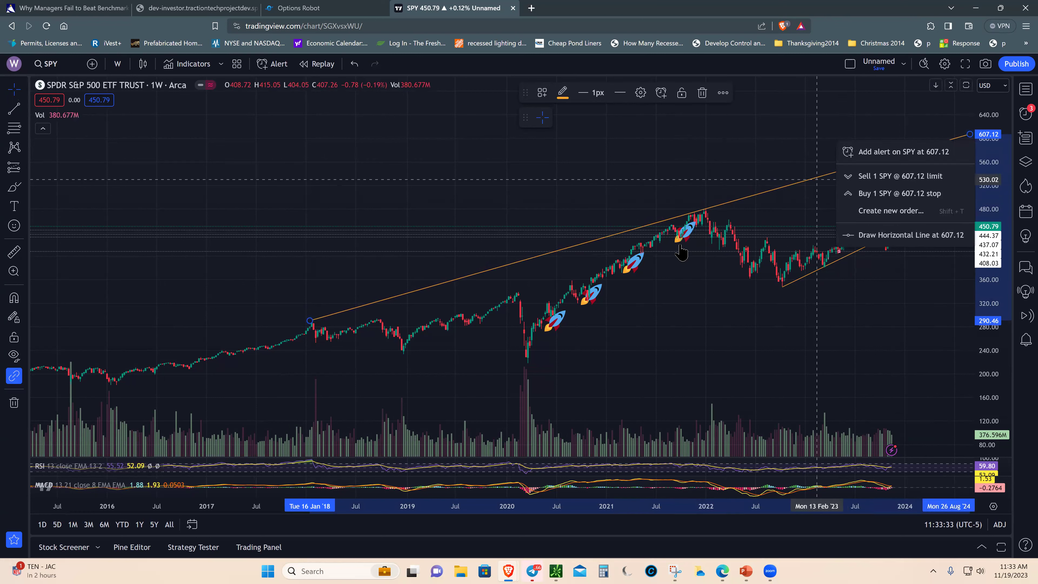
click(752, 167)
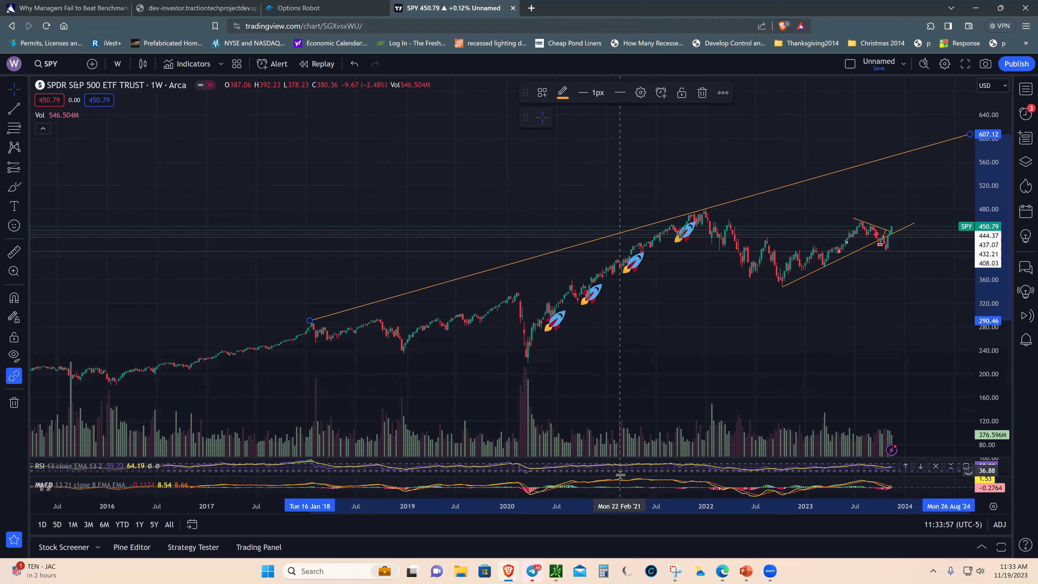
Move the RSI indicator from its own pane onto SPY's price chart
drag(618, 469, 617, 415)
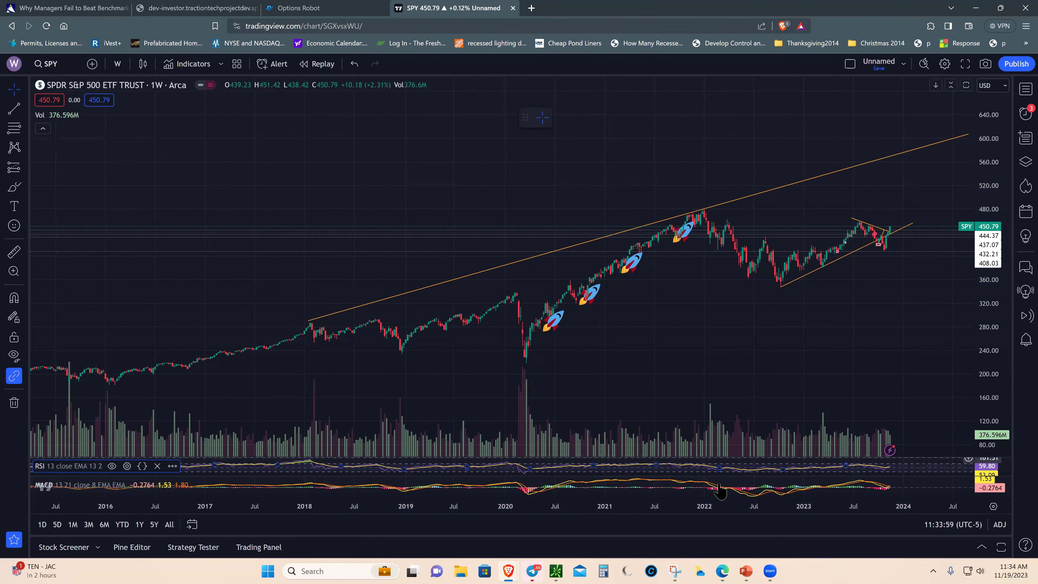
drag(720, 491, 728, 402)
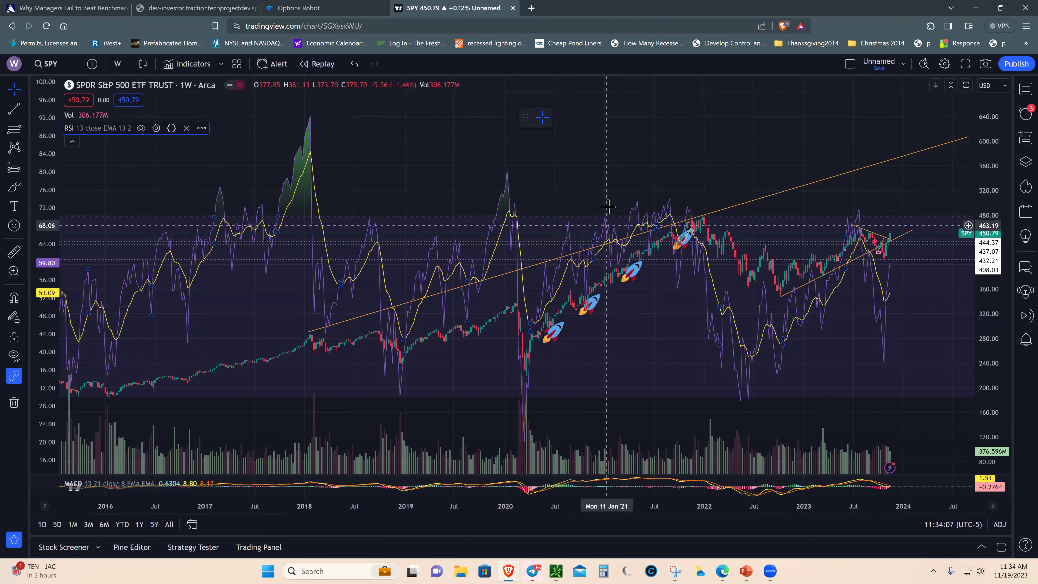
Shift SPY's prices upward clear of the RSI curve and enlarge the MACD pane below the price chart
drag(608, 215, 600, 81)
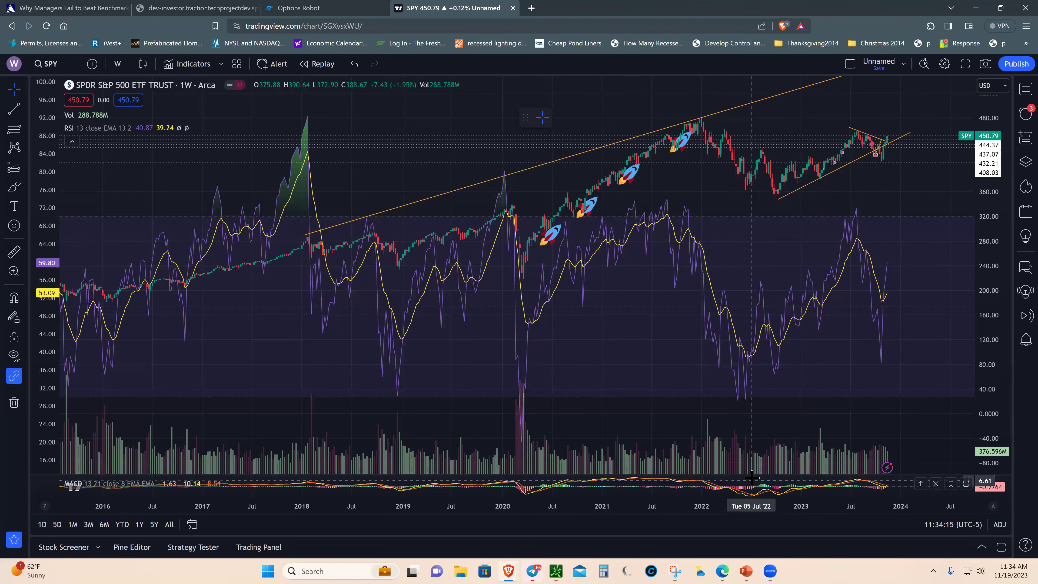
drag(751, 450, 736, 402)
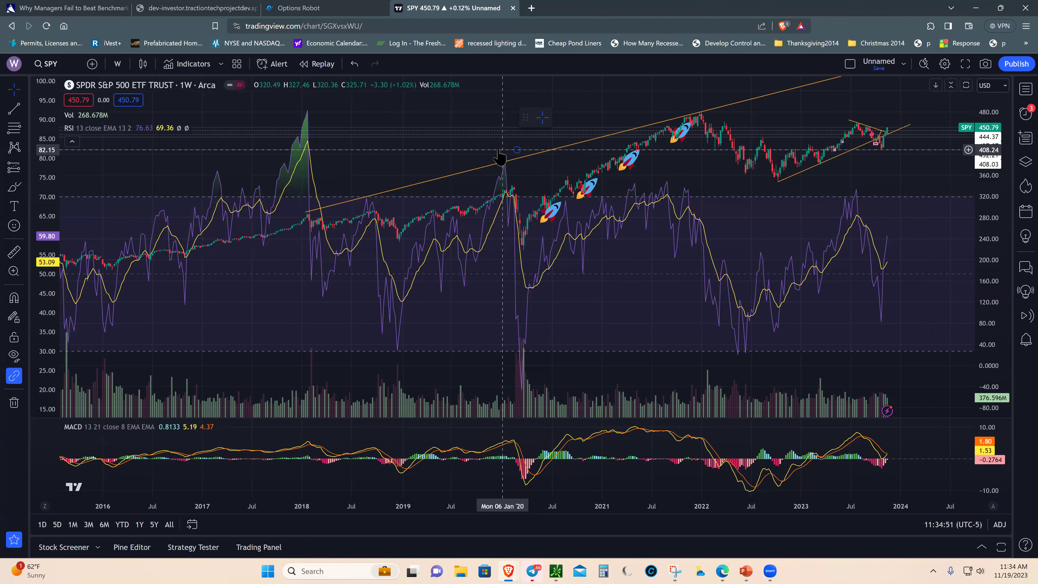
Move the 408.03 horizontal line on the SPY chart down to 284.41 and deselect it
drag(496, 188, 500, 241)
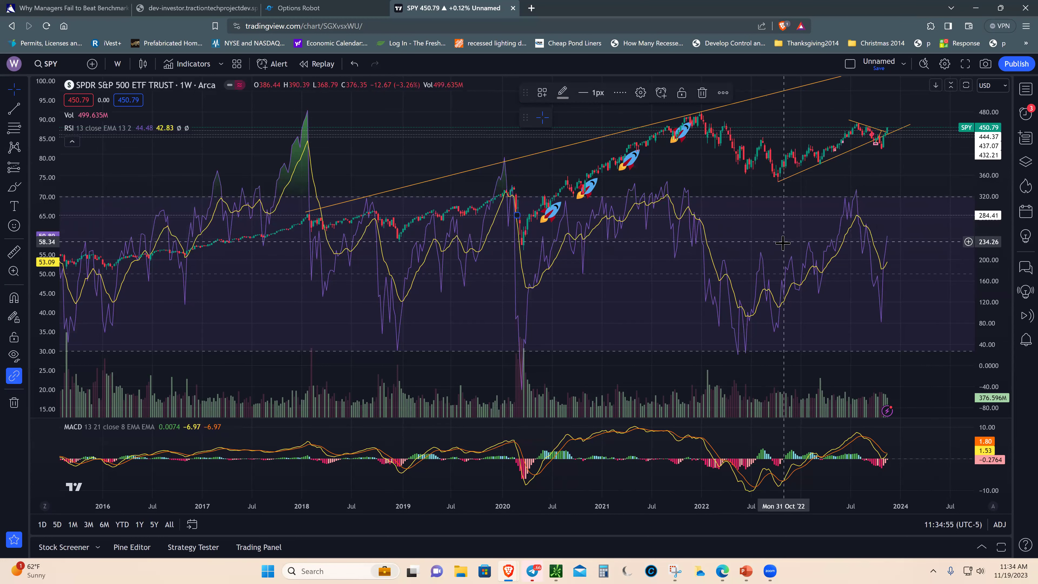
click(953, 277)
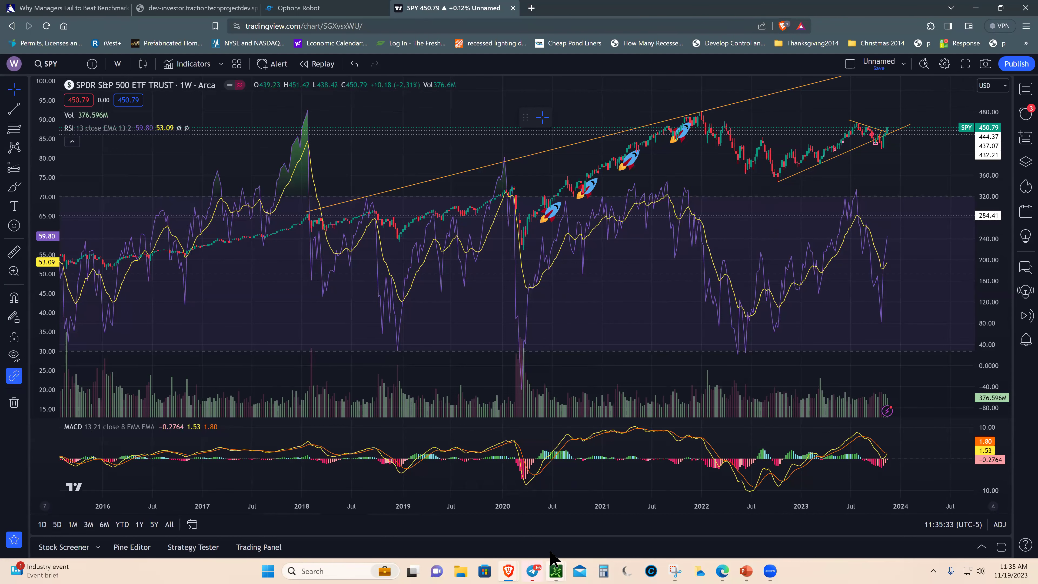
Switch to the combined seven-stock chart in thinkorswim, load QQQ in it and stretch the price scale
mouse_move(564, 573)
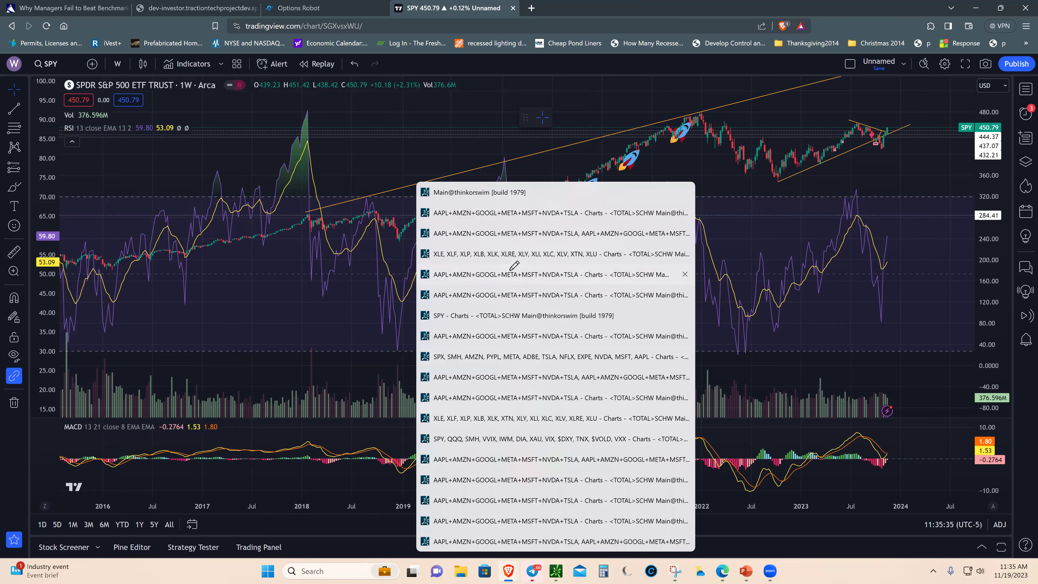
click(550, 280)
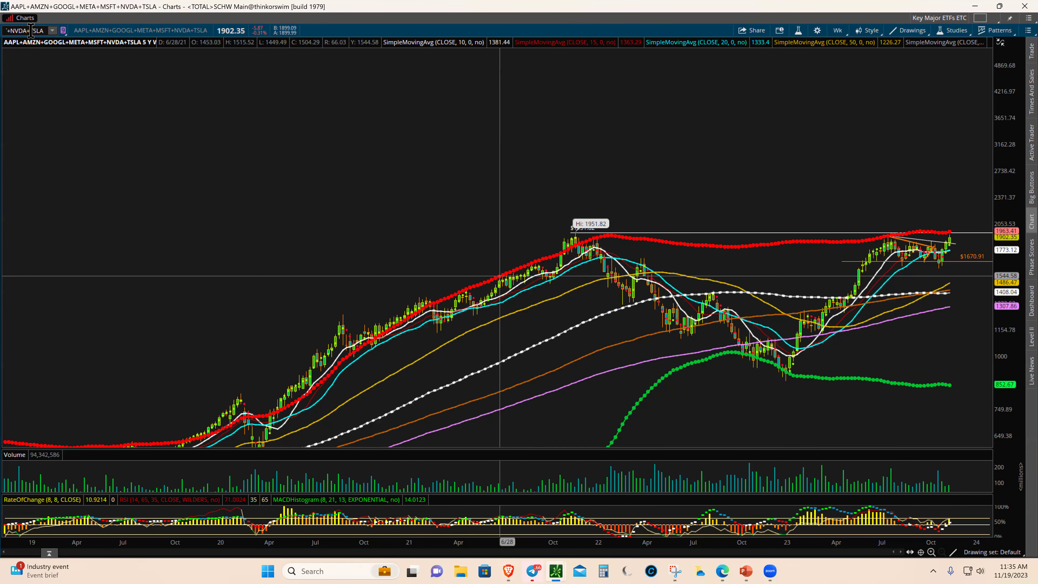
text(QQ)
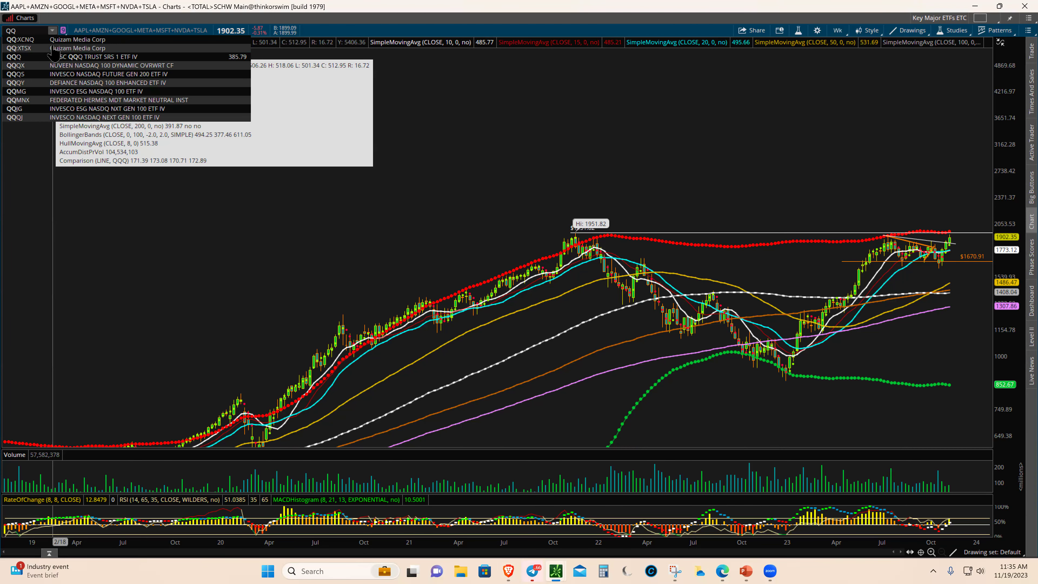
text(Q)
key(Return)
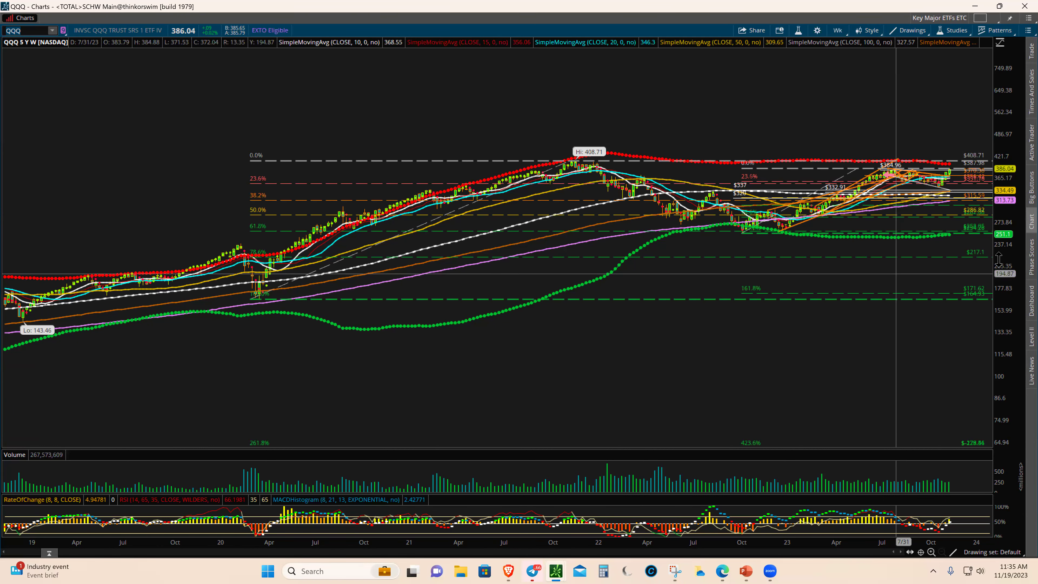
drag(1002, 253, 1006, 211)
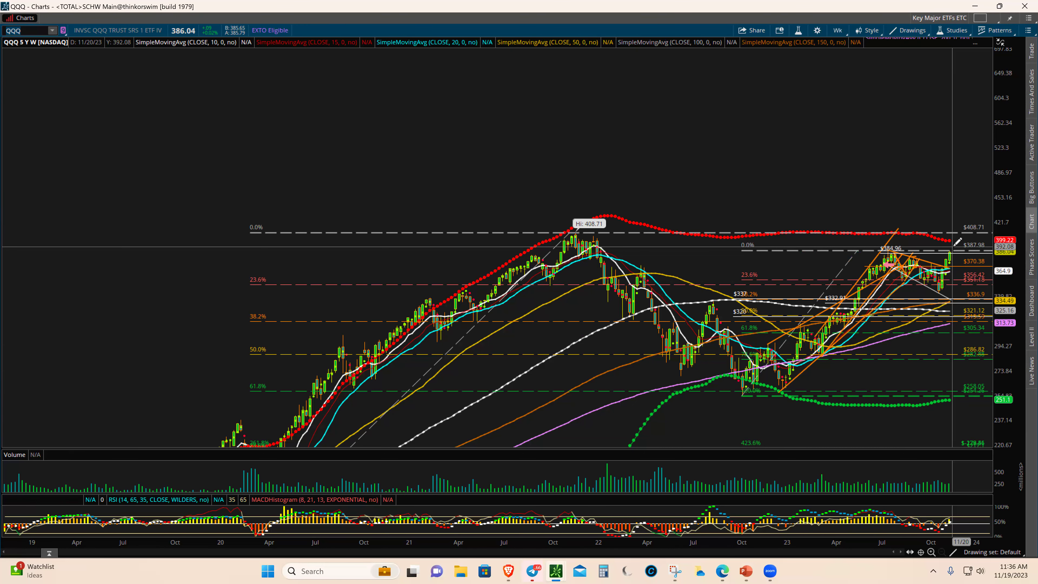
Examine QQQ's weekly candles since mid-2021 up close, then return to the five-year view with a slightly compressed price scale
click(931, 552)
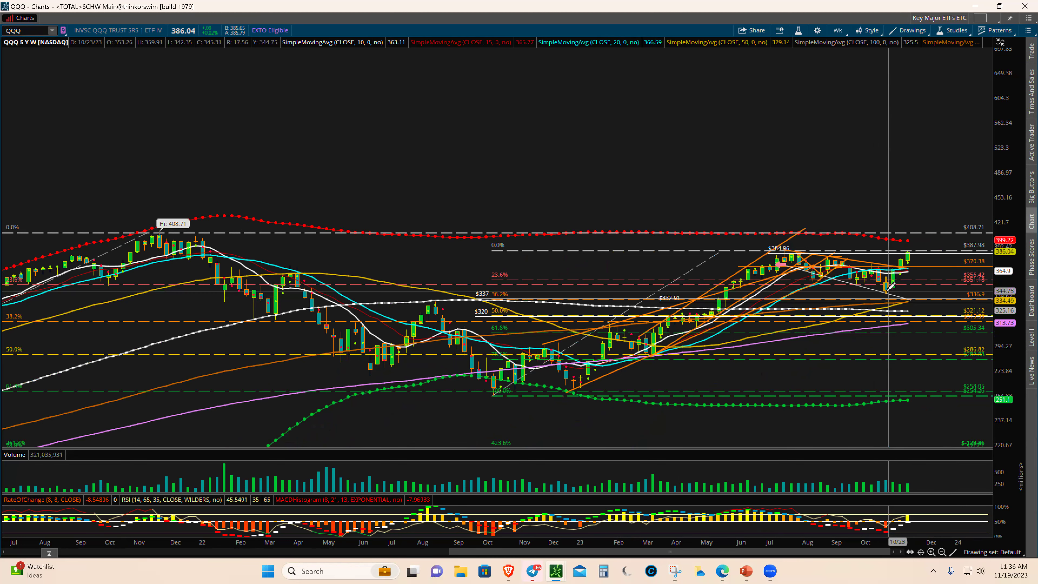
mouse_move(890, 286)
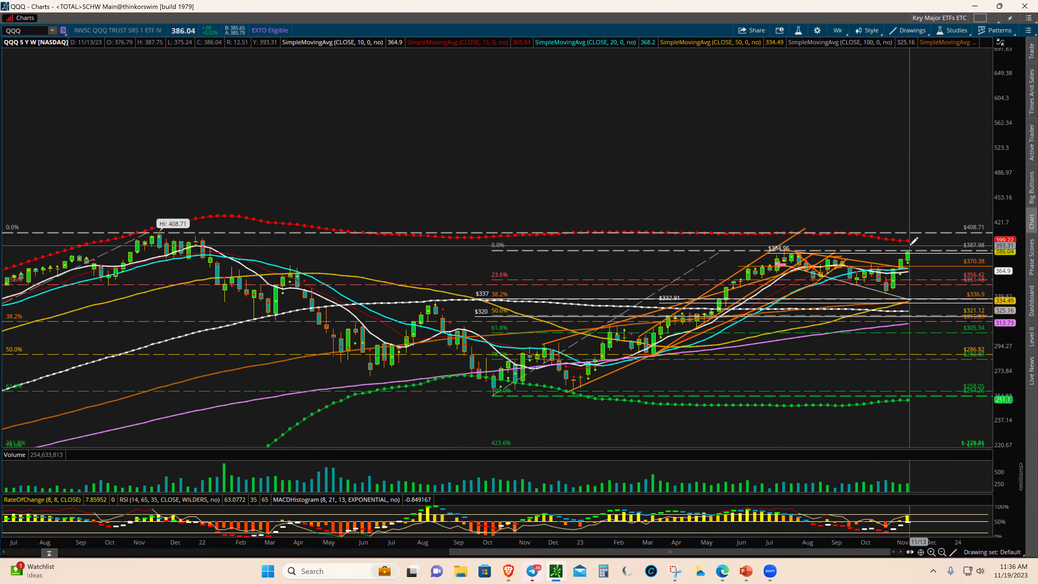
mouse_move(908, 250)
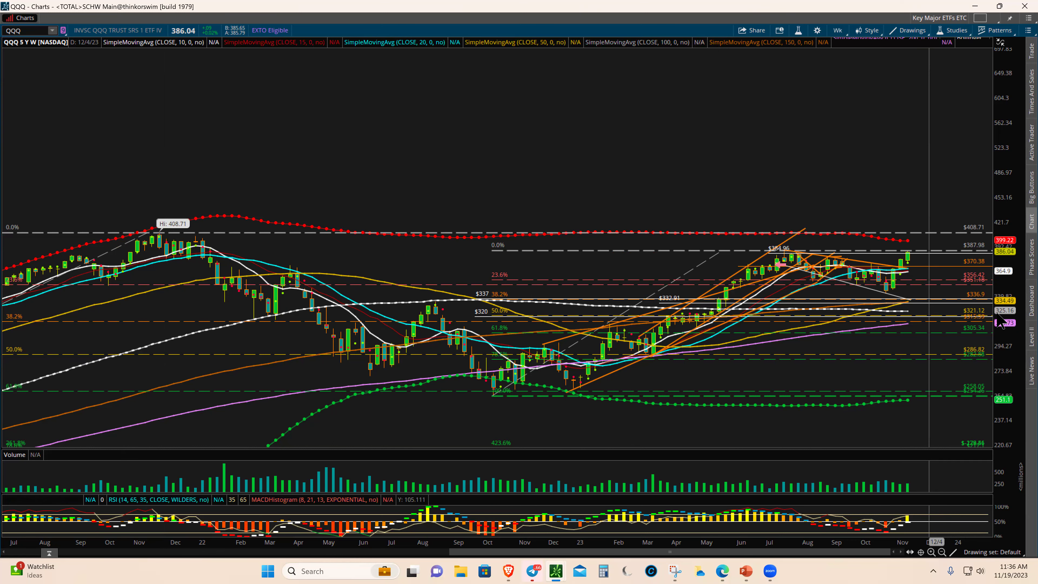
scroll(999, 291, down, 3)
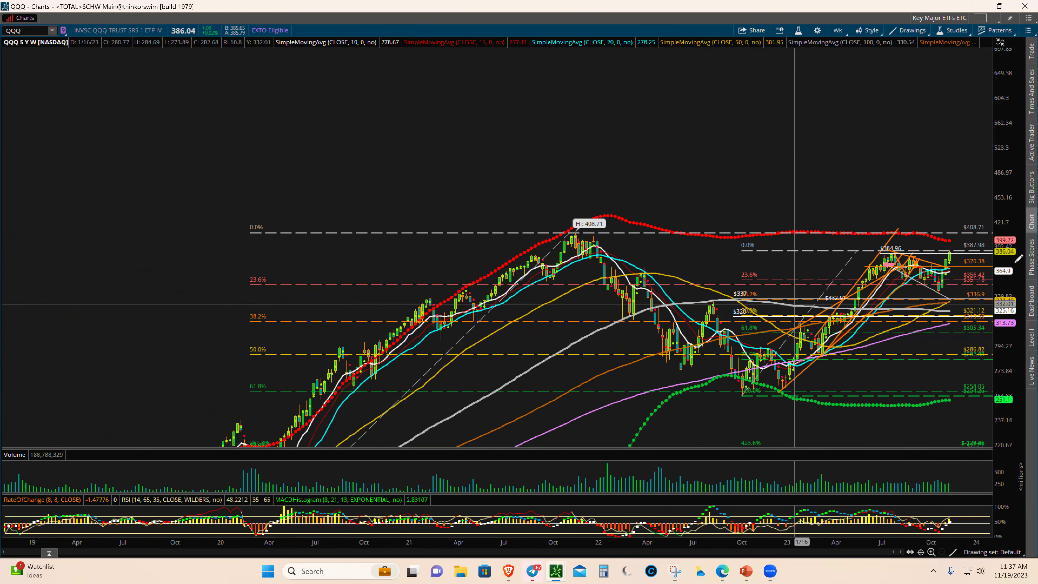
drag(999, 215, 994, 238)
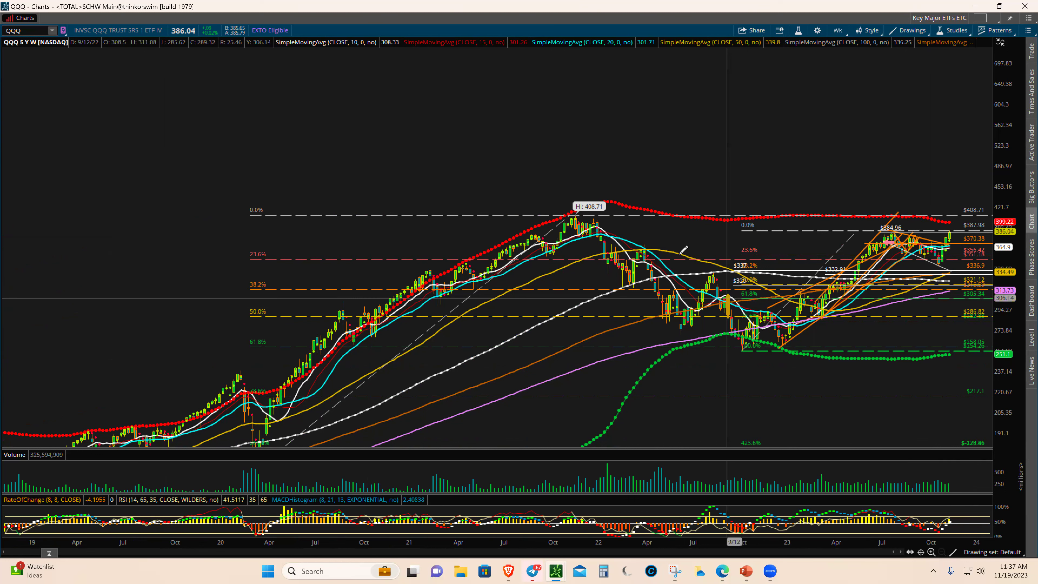
Load DIA in the chart and switch it to the 3 M : 1D time frame
click(35, 30)
text(DIA)
key(Return)
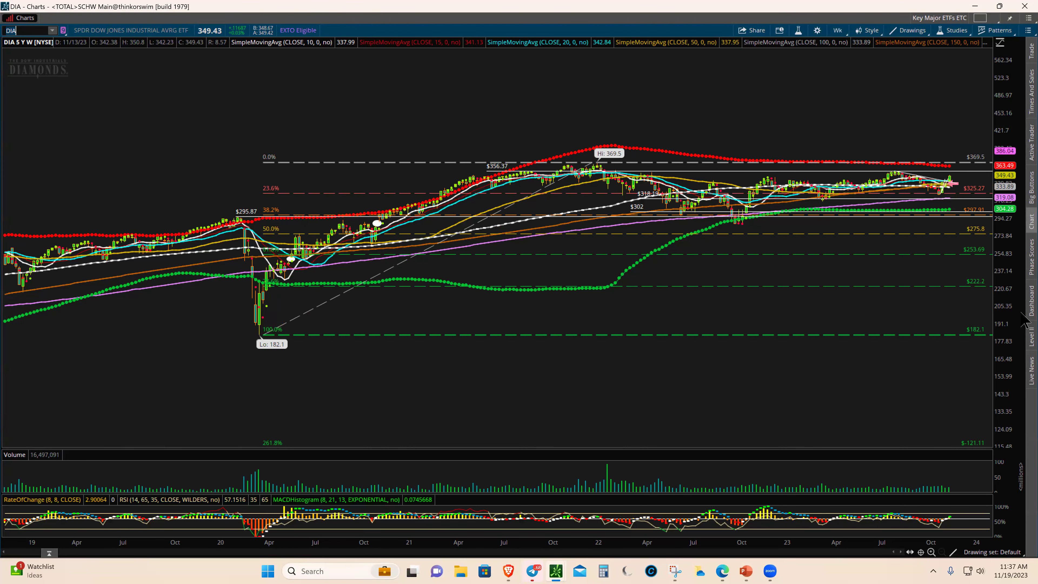
click(837, 31)
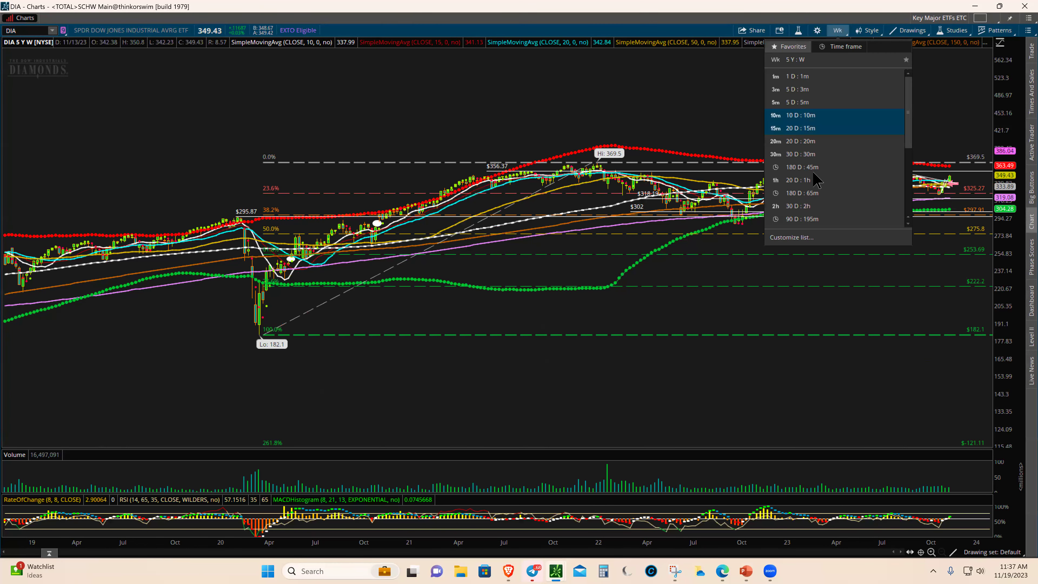
click(799, 197)
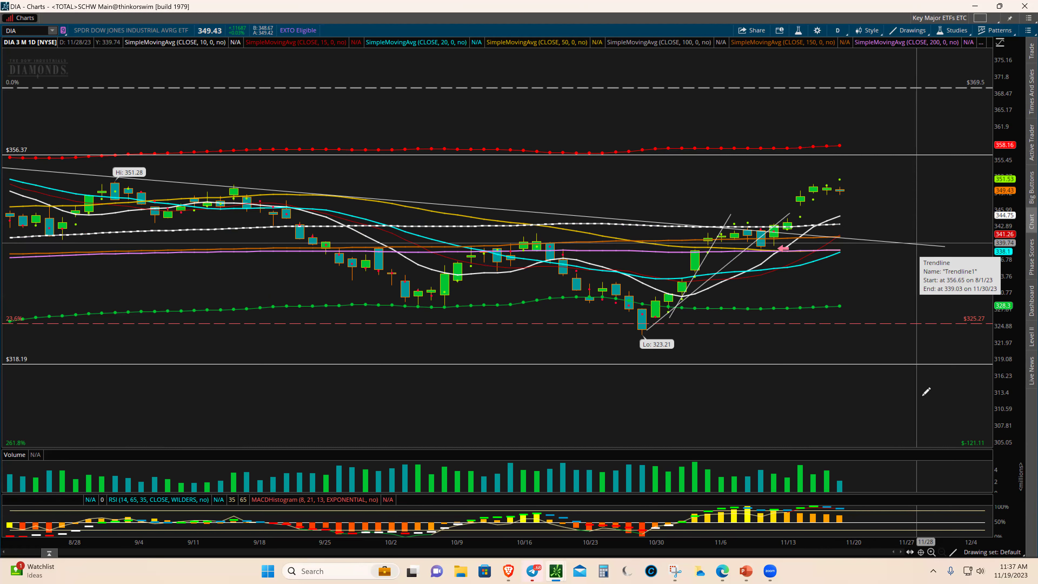
Activate the pointer tool, then set DIA to the 1 Y : 1D time frame and stretch its price scale
click(954, 553)
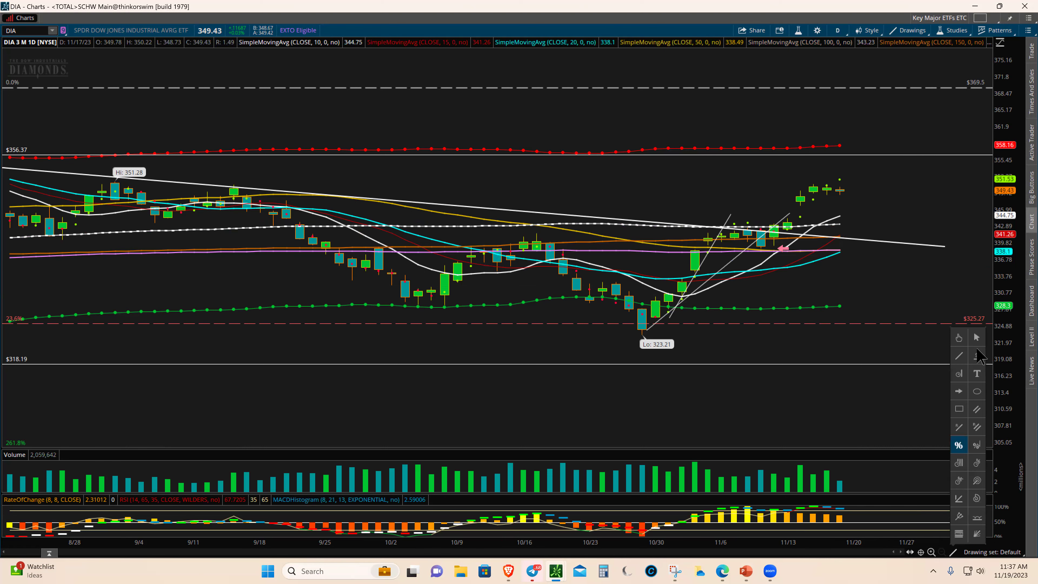
click(981, 346)
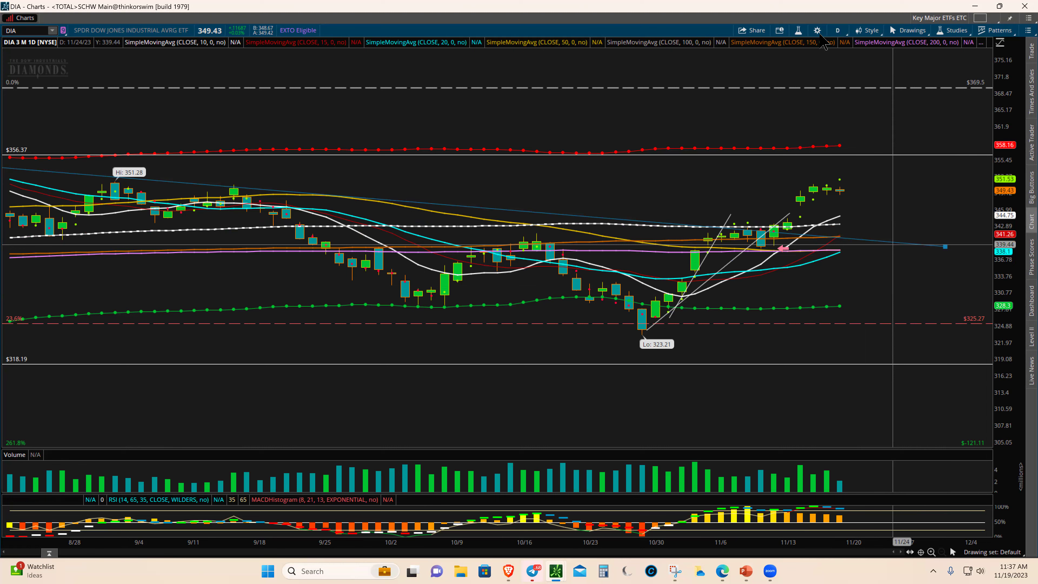
click(838, 30)
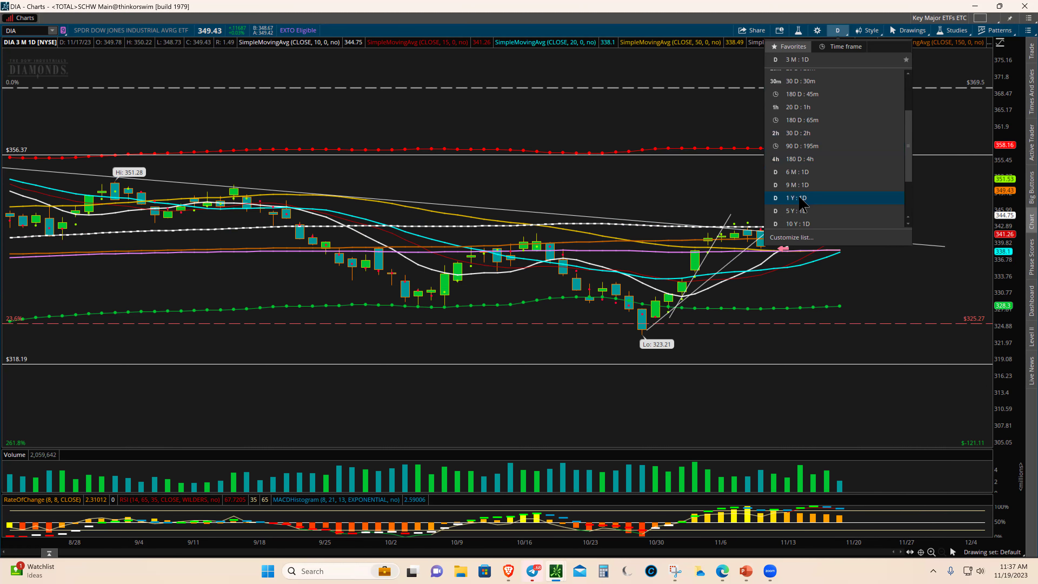
click(800, 198)
drag(997, 269, 1024, 213)
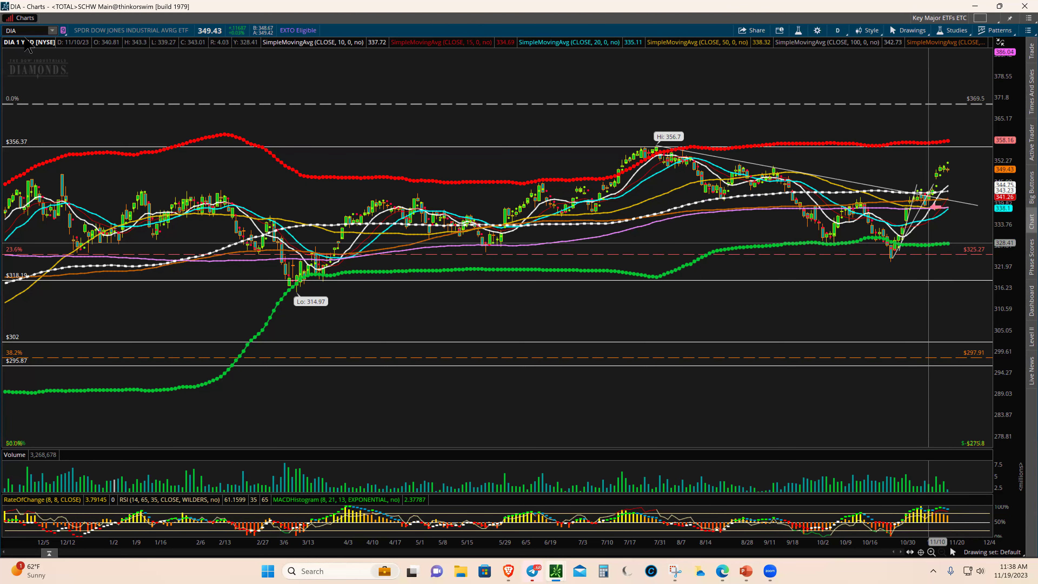
Load IWM on the 1 Y : 1D chart and enlarge the candles from June to November, stretching the price scale
click(42, 29)
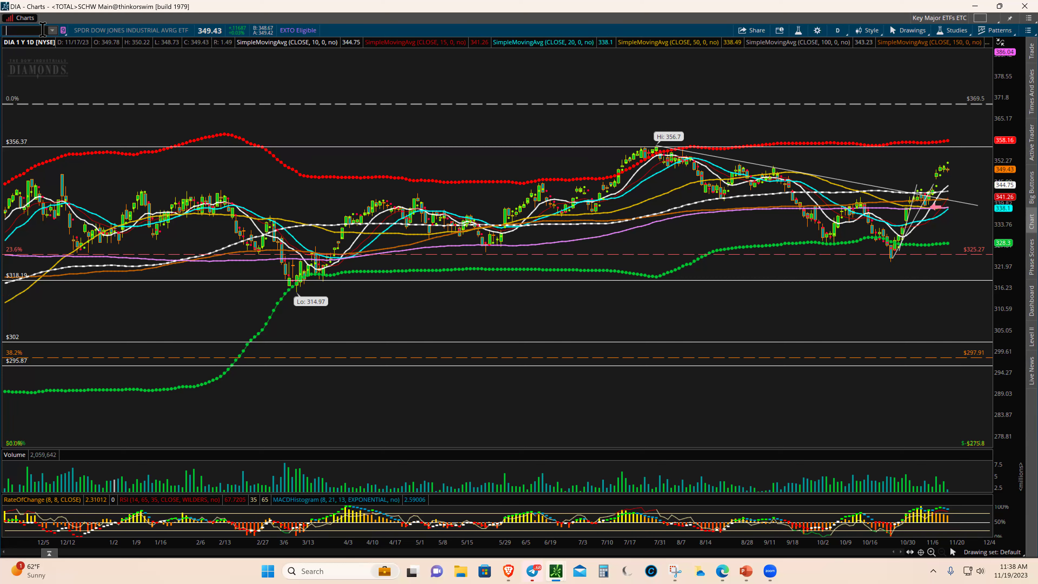
text(IWM)
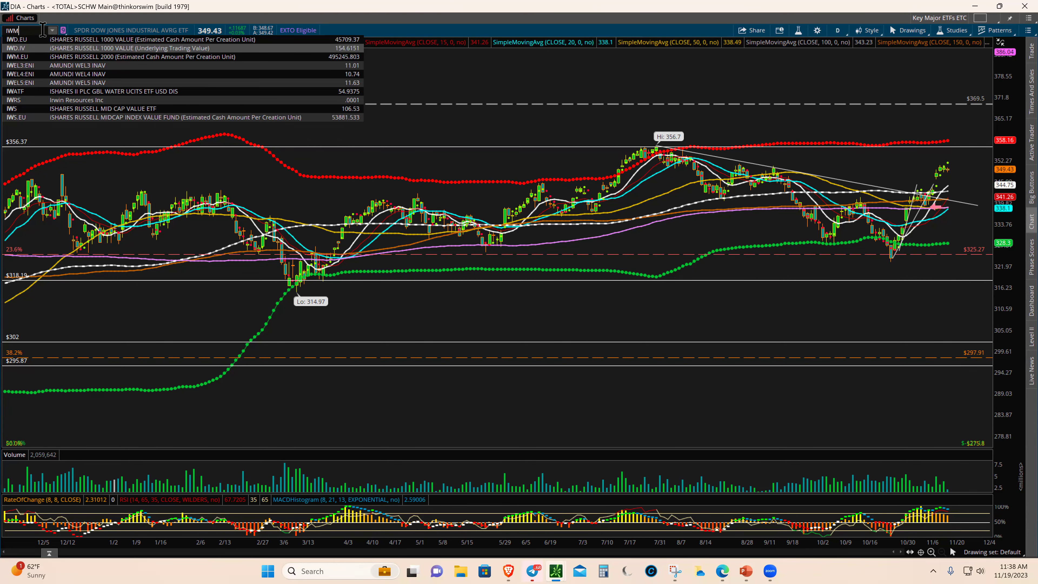
key(Return)
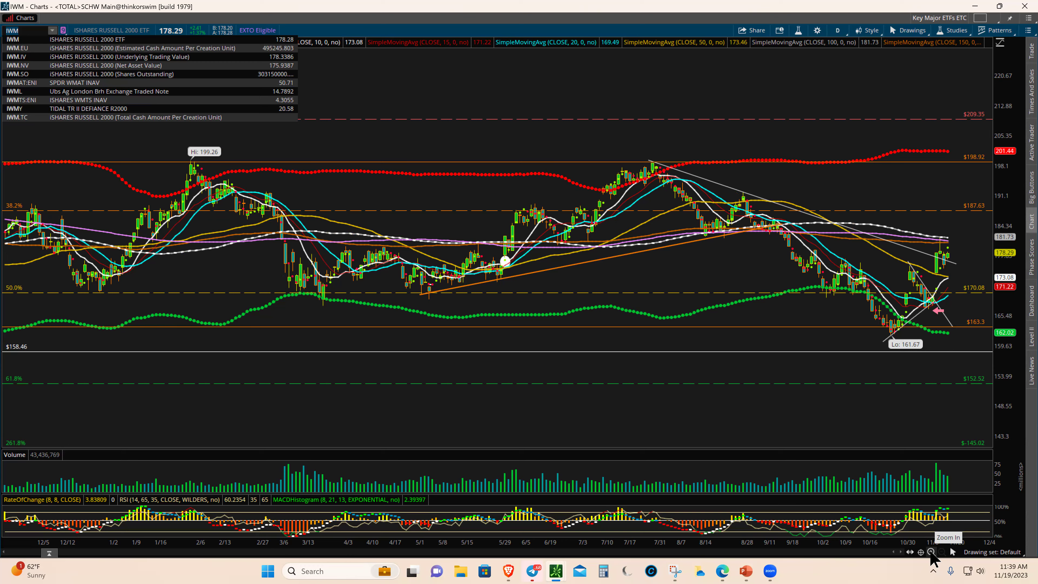
click(931, 551)
drag(1005, 340, 591, 394)
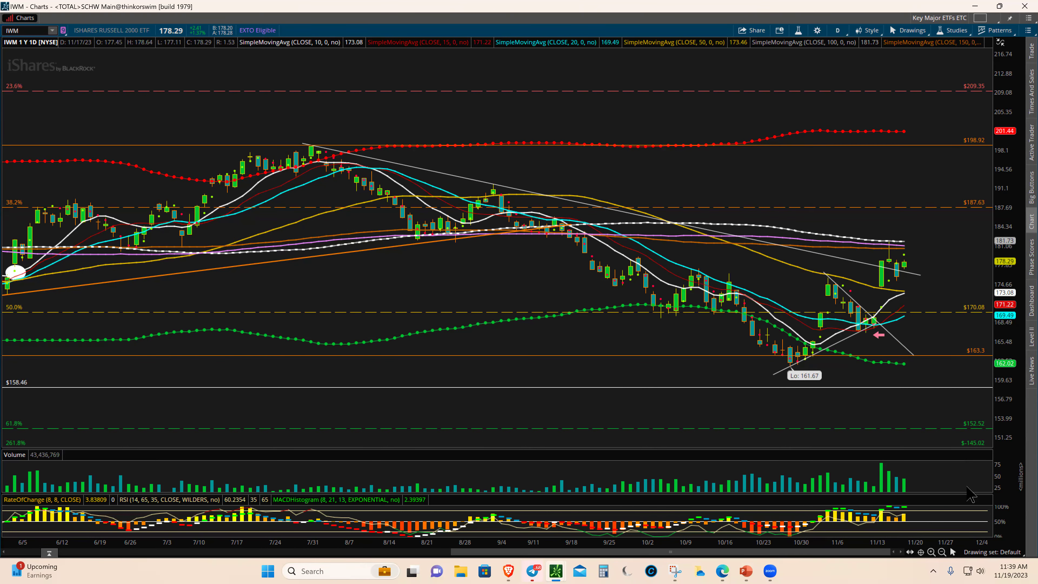
Examine IWM's November candles up close against the descending trendline and moving averages, then return to the June to November view
click(932, 552)
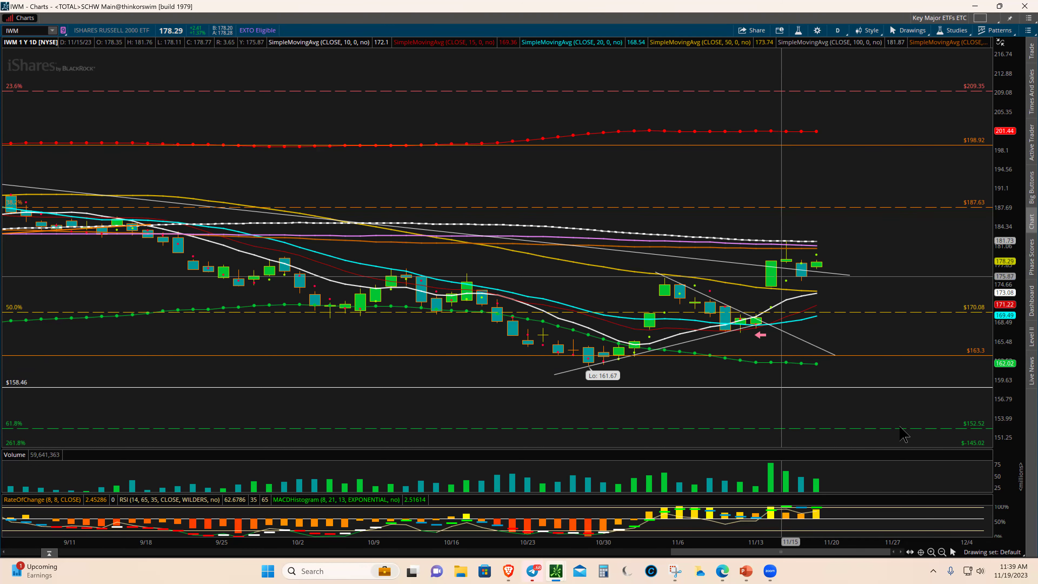
click(942, 552)
click(943, 551)
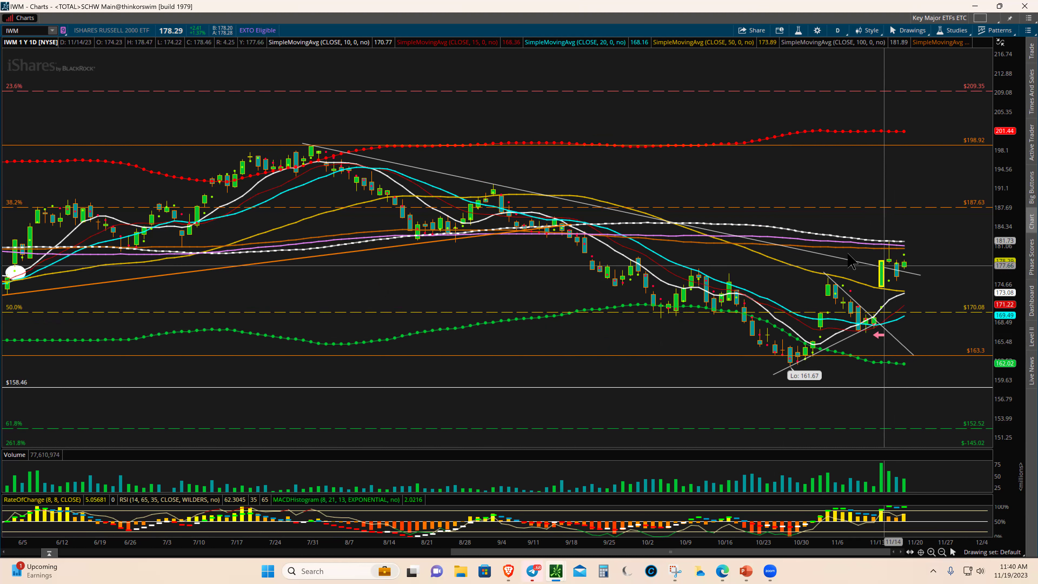
click(836, 258)
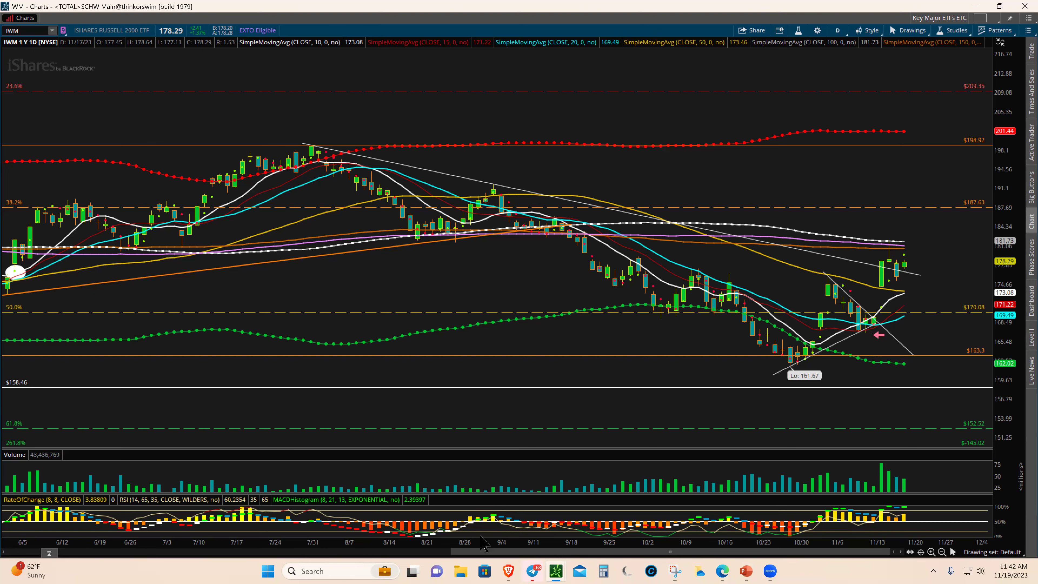
Switch to the Rebel Pit Pro window in Brave and view CME FedWatch's rate probabilities for the 1 May 2024 meeting
mouse_move(510, 572)
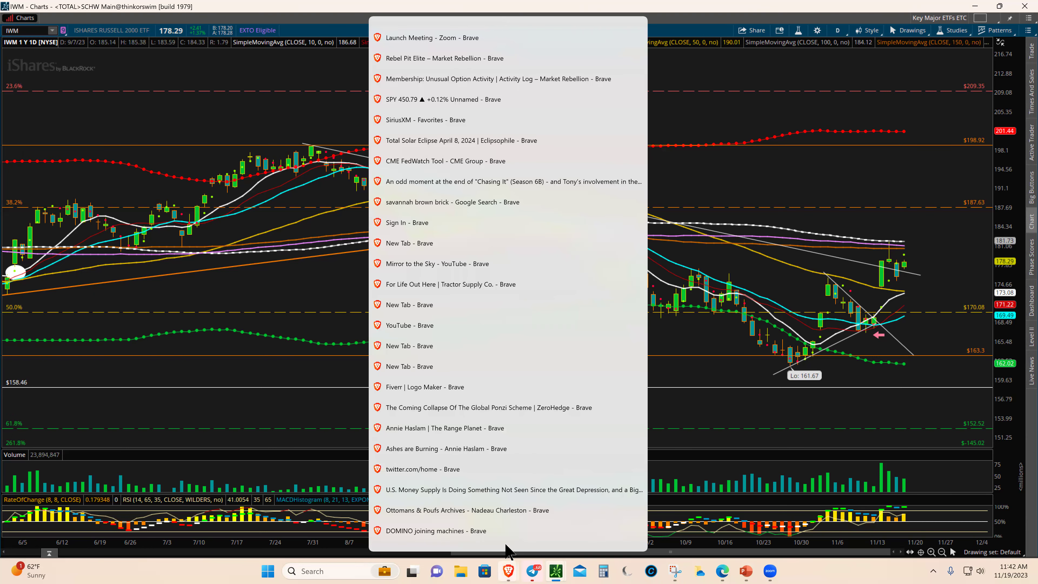
scroll(505, 552, down, 1)
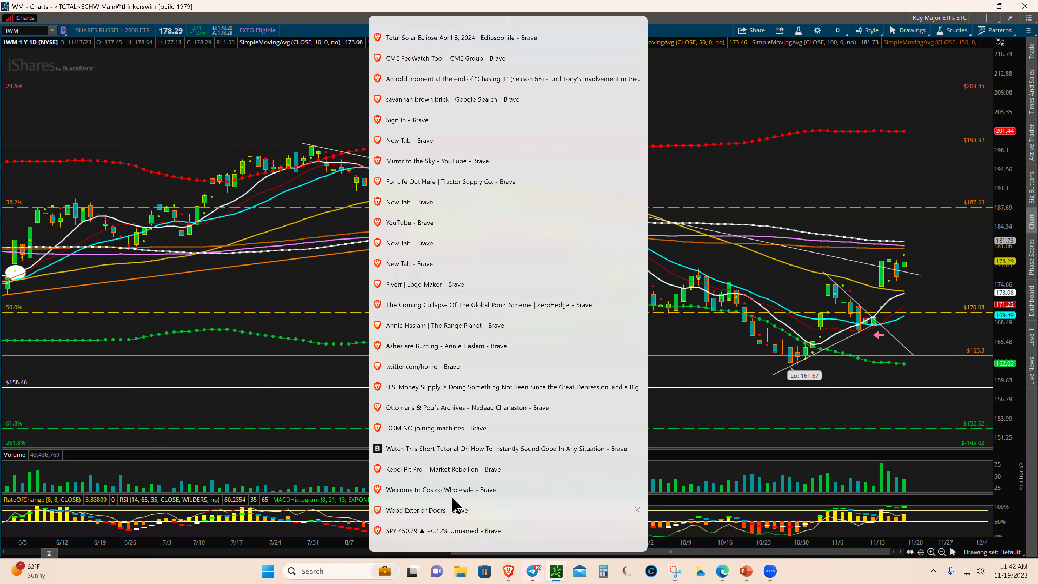
click(453, 474)
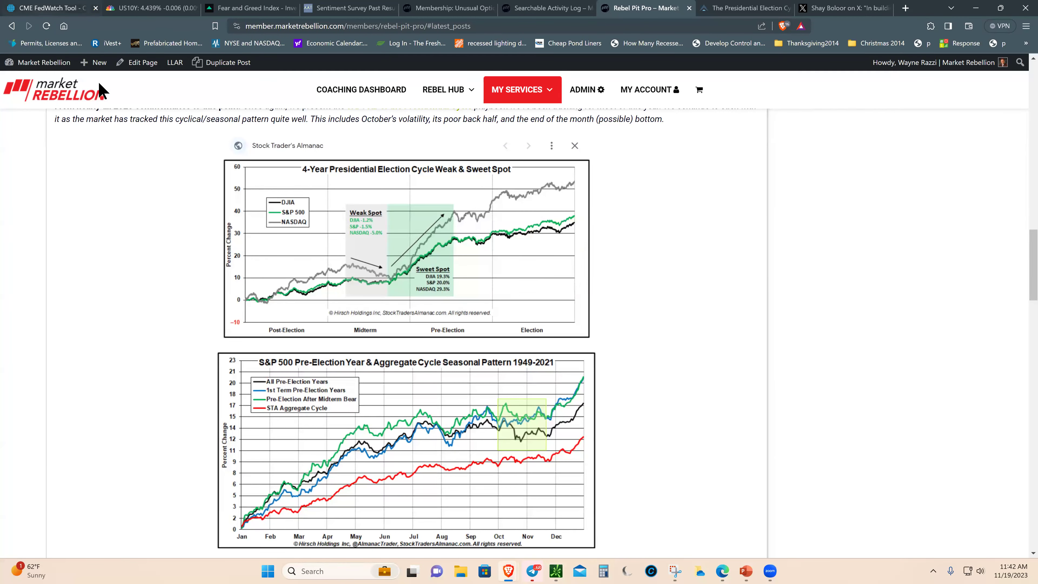
key(ctrl+1)
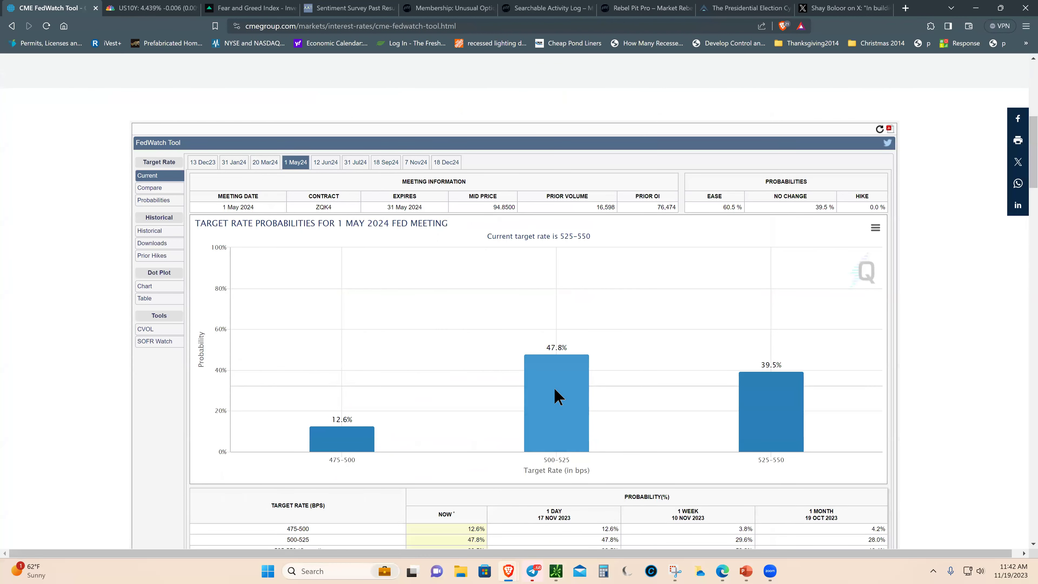
Examine the U.S. 10 Year Treasury yield chart from mid-June to November 2023 on CNBC, then view CNN's Fear & Greed Index
click(148, 11)
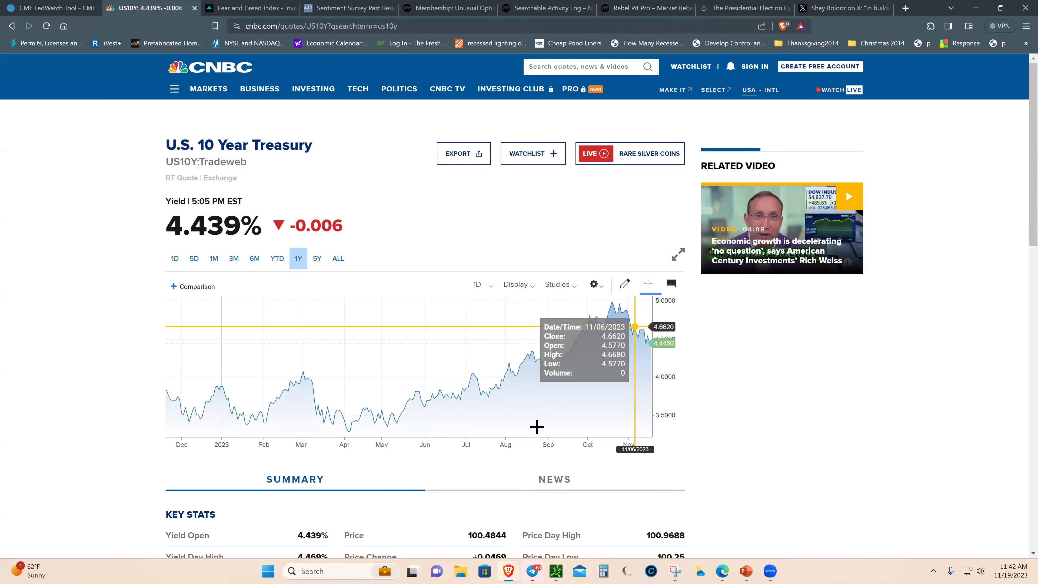
scroll(535, 421, up, 5)
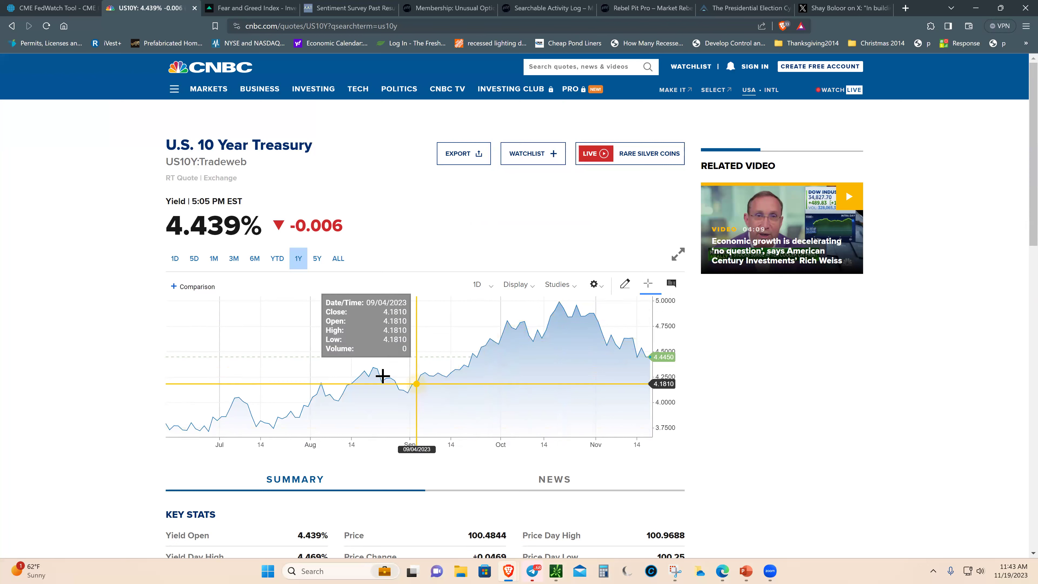
click(259, 12)
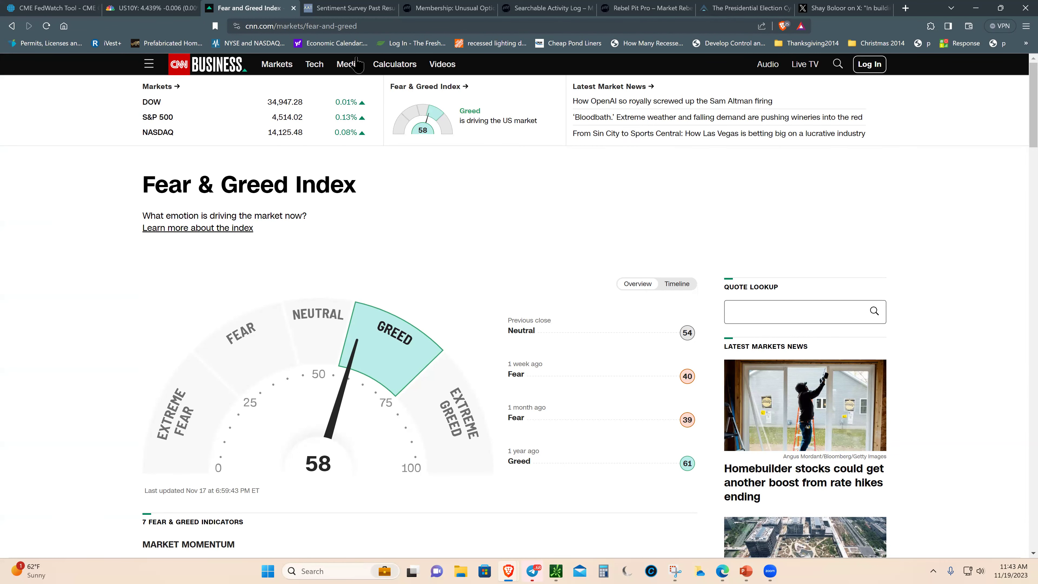
View AAII's Sentiment Survey historical data, then Market Rebellion's MMTH chart of the percent of stocks above the 200-day average
click(348, 9)
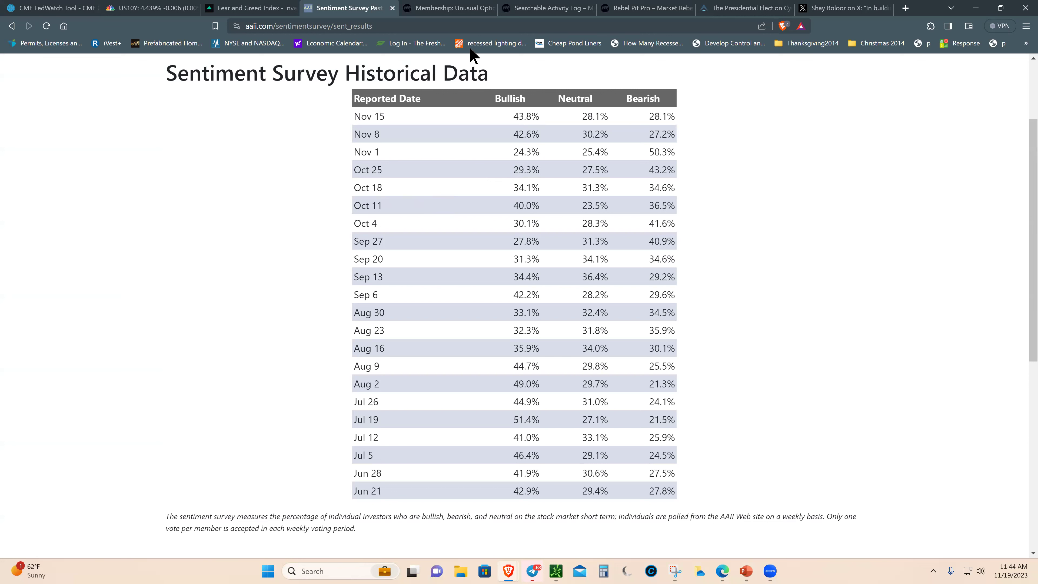
click(461, 14)
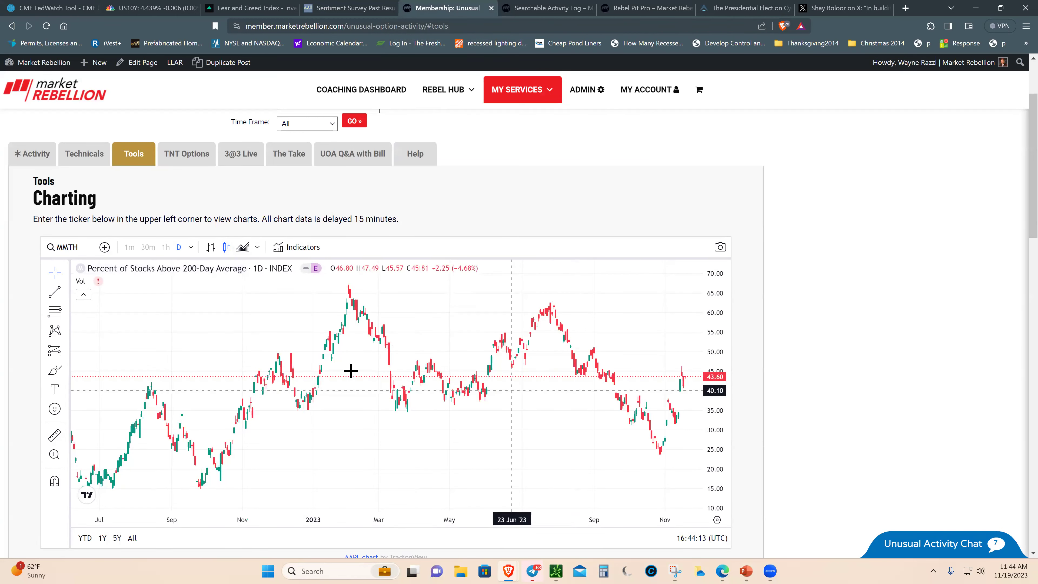
click(80, 250)
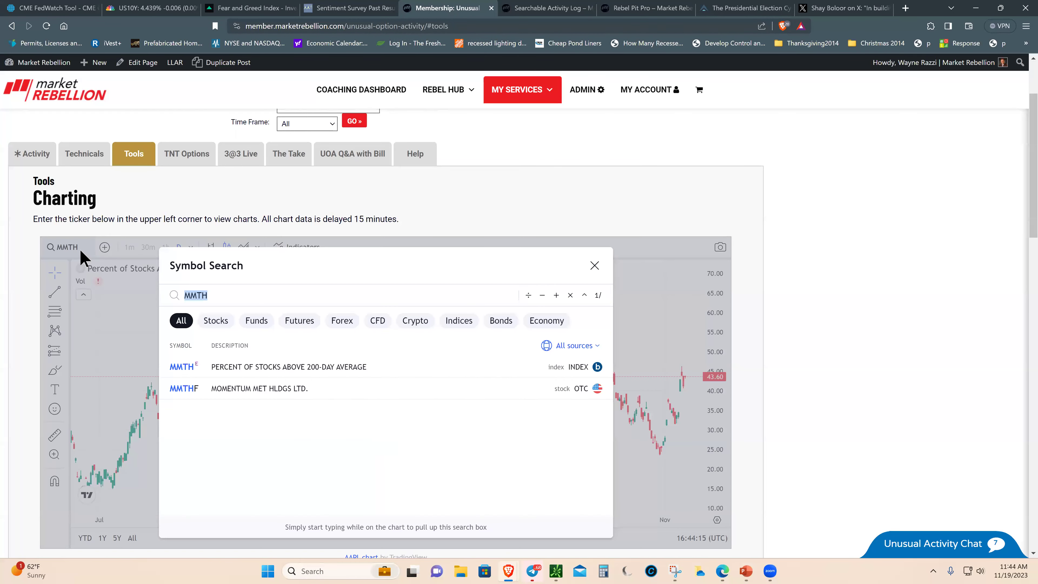
click(595, 266)
scroll(700, 367, down, 1)
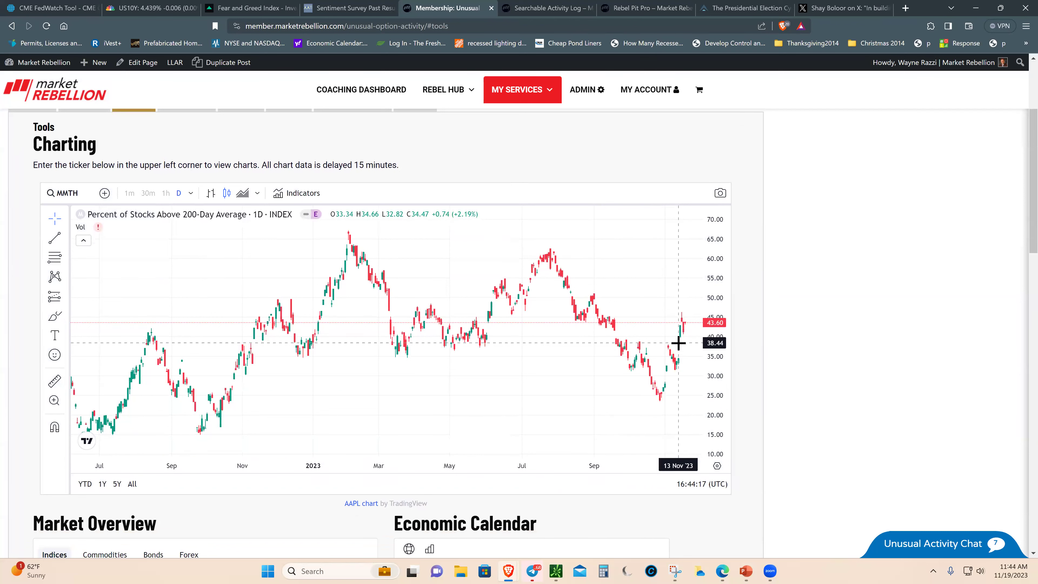
Load the MMFI chart to view the percent of stocks above the 50-day average
click(87, 191)
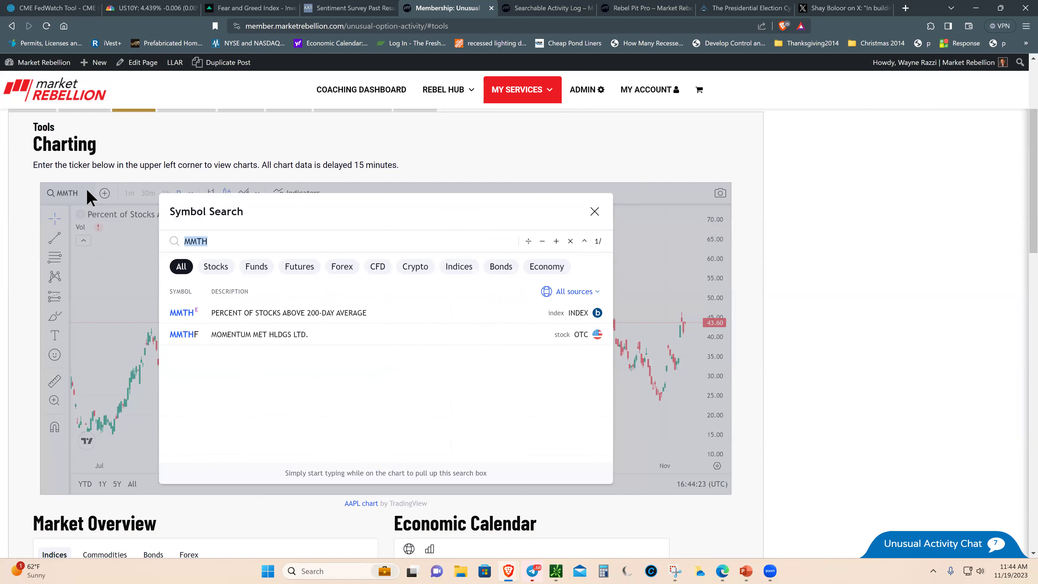
text(MMFI)
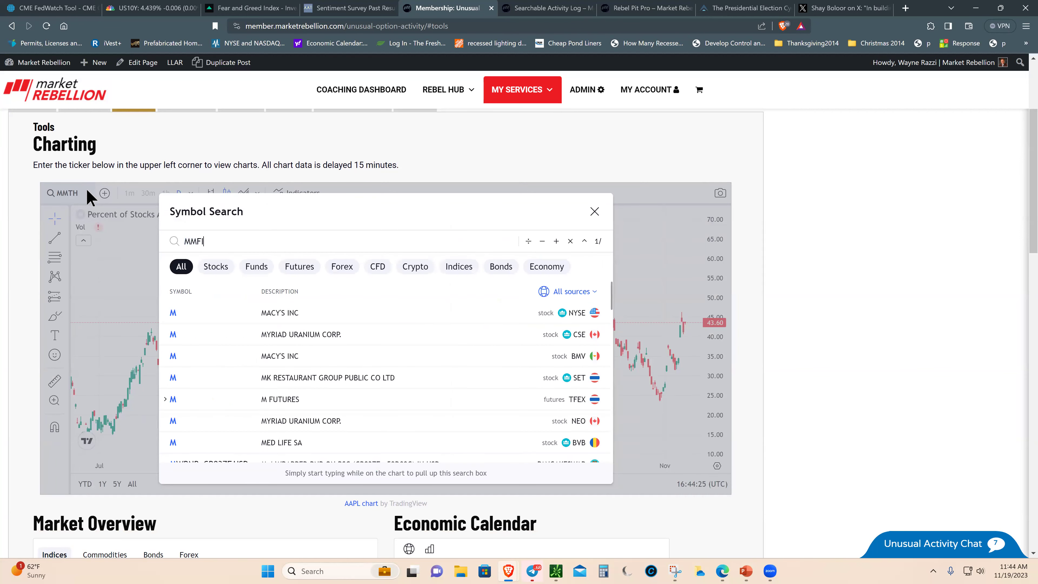
key(Return)
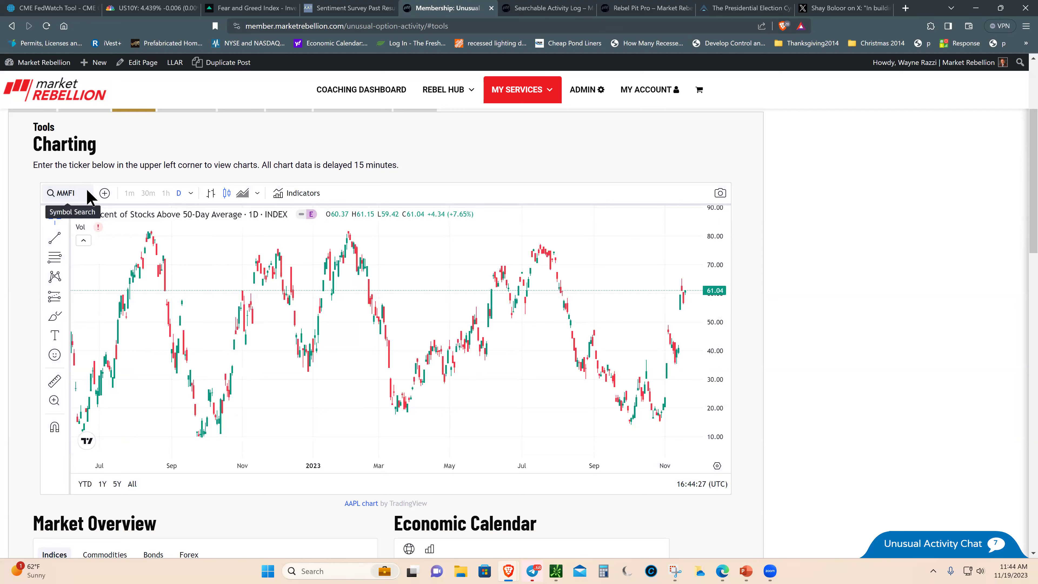
Load the MMTW chart of stocks above the 20-day average and compress its price scale, keeping May 2022 to November 2023 in view
click(88, 193)
text(MMTW)
key(Return)
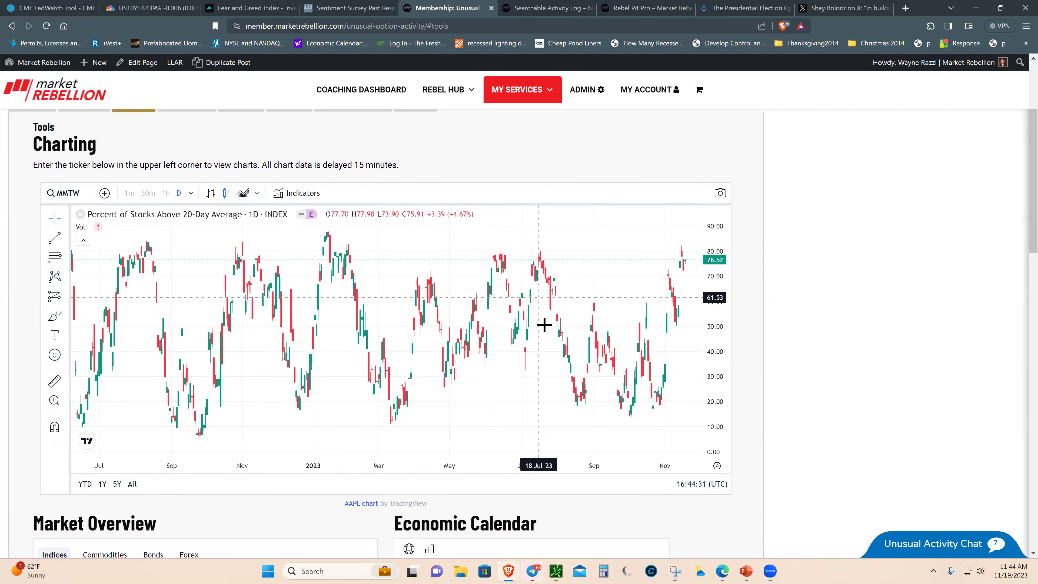
scroll(564, 311, down, 5)
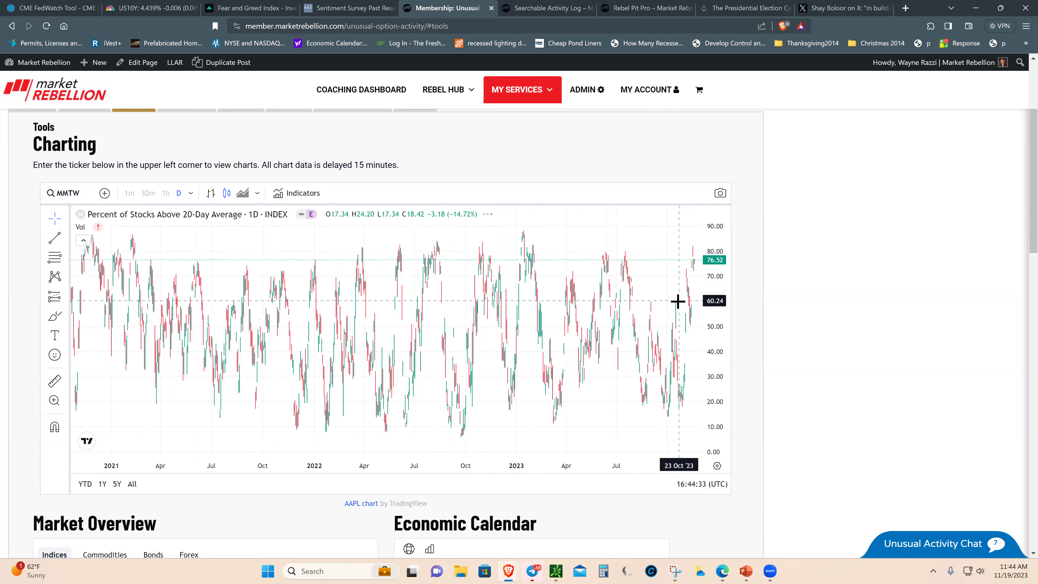
drag(719, 262, 711, 364)
scroll(571, 341, up, 5)
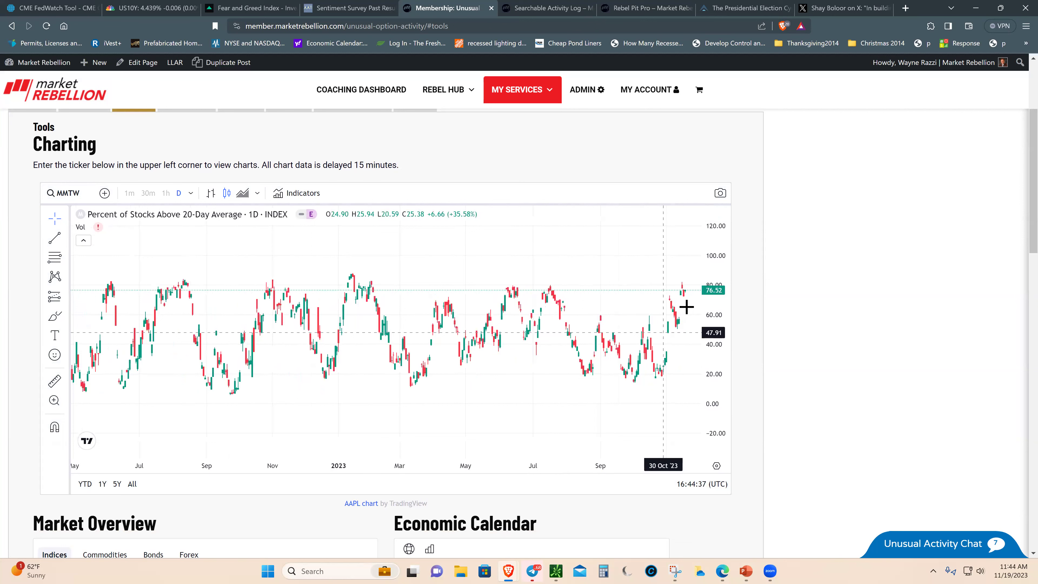
Examine MMTW's candles from October 2022 to November 2023, then view the VIX entries in the Searchable Activity Log
scroll(680, 305, up, 2)
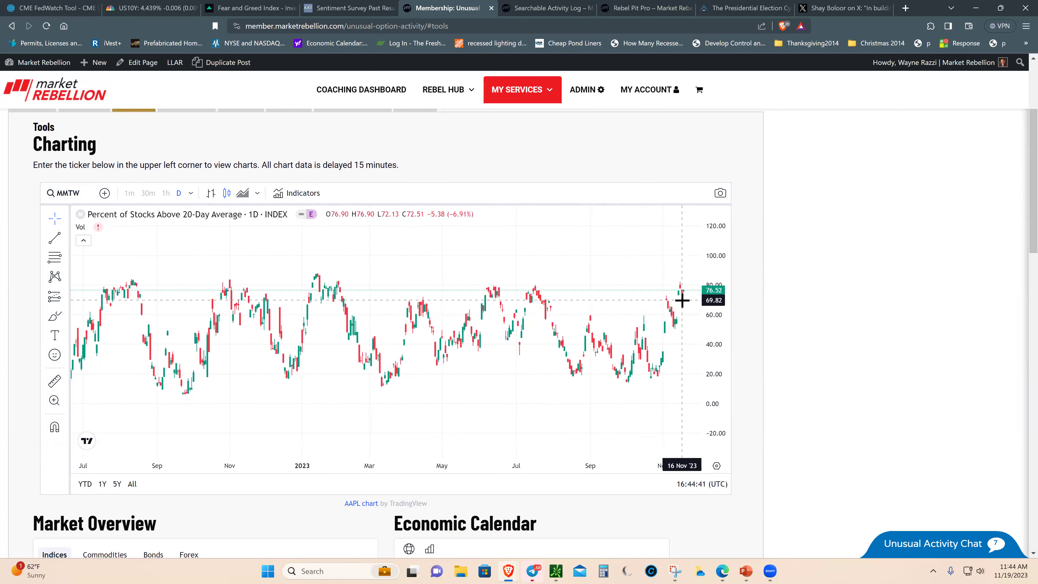
scroll(683, 307, up, 1)
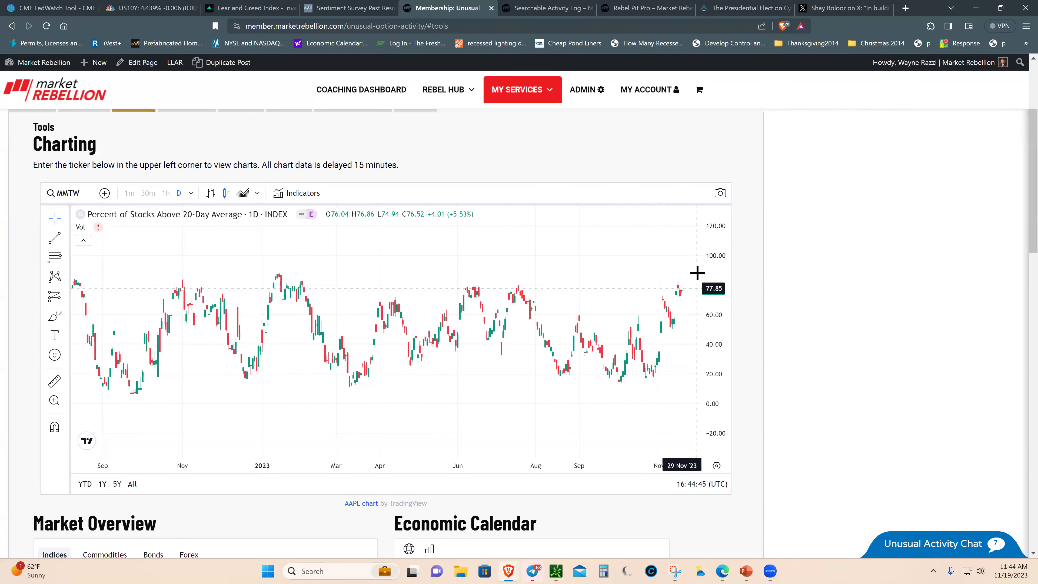
scroll(691, 270, up, 1)
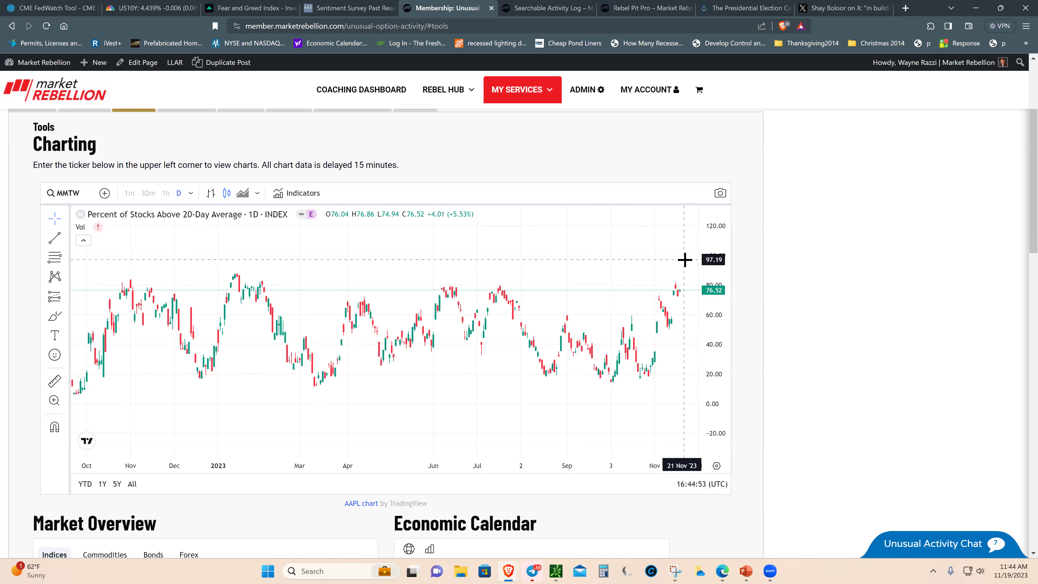
click(563, 9)
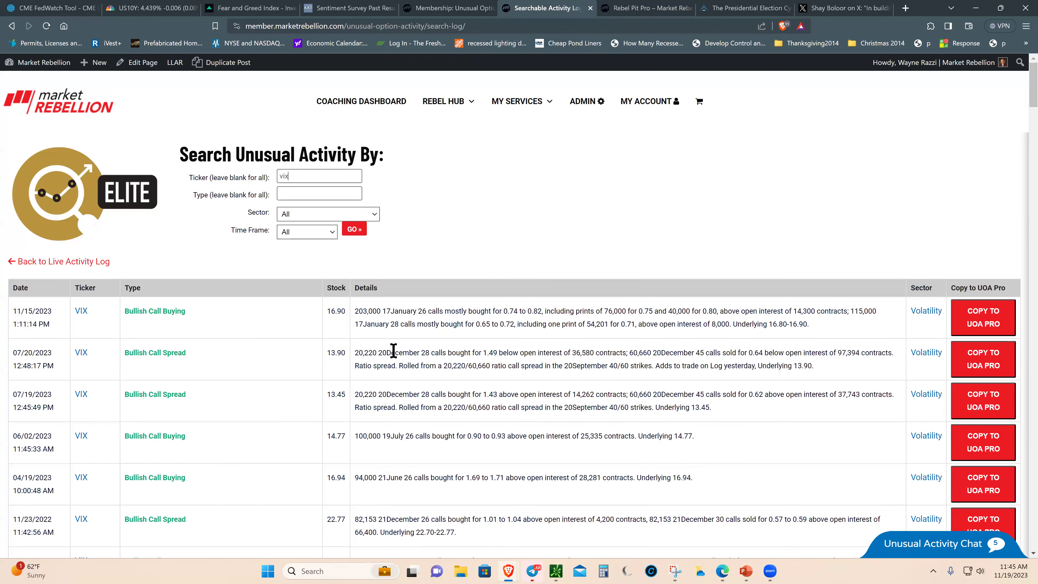